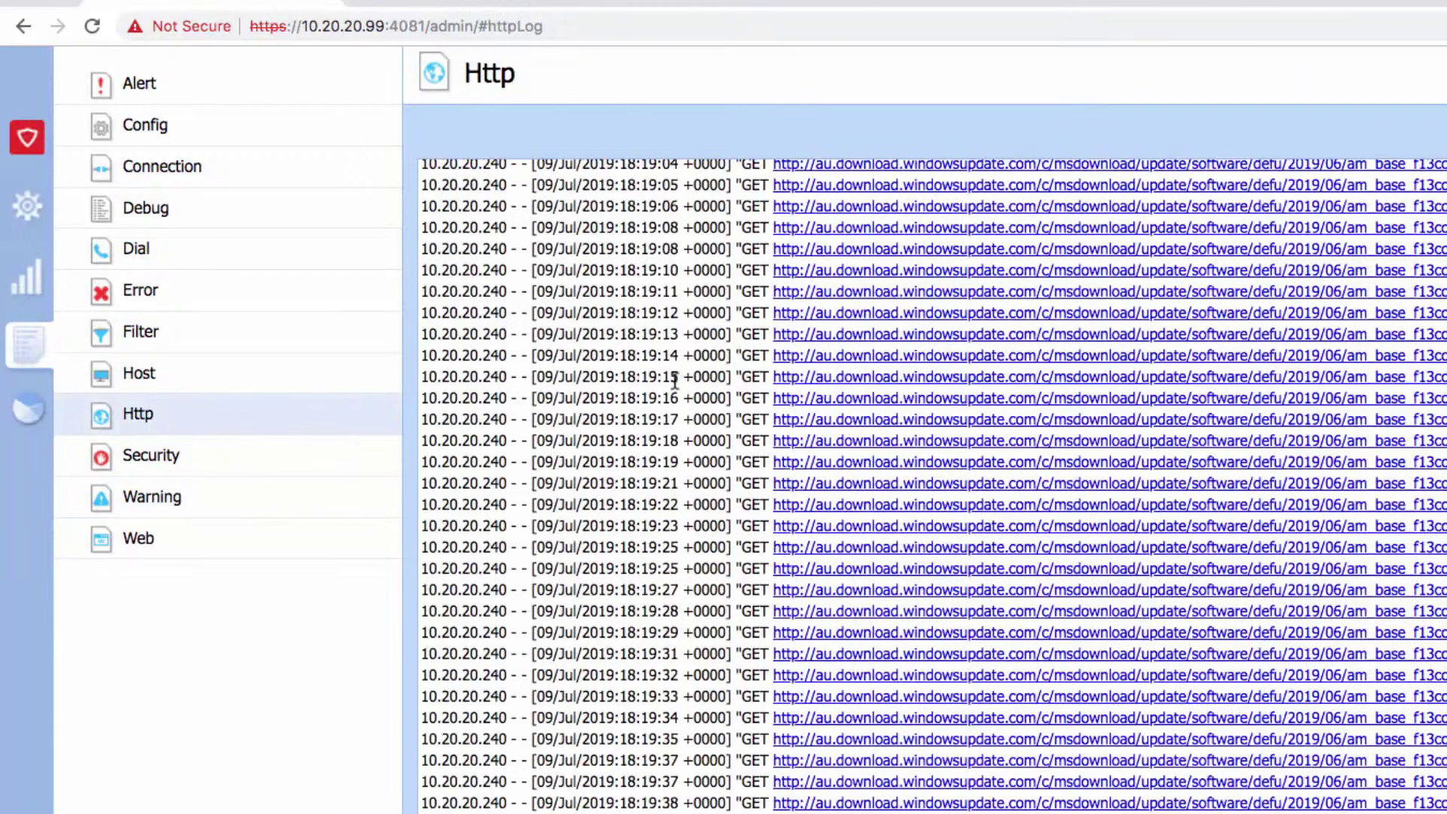
Scroll the HTTP log back to 18:13:43 and highlight the client IP in the 18:14:02 row
scroll(829, 524, "up", 15)
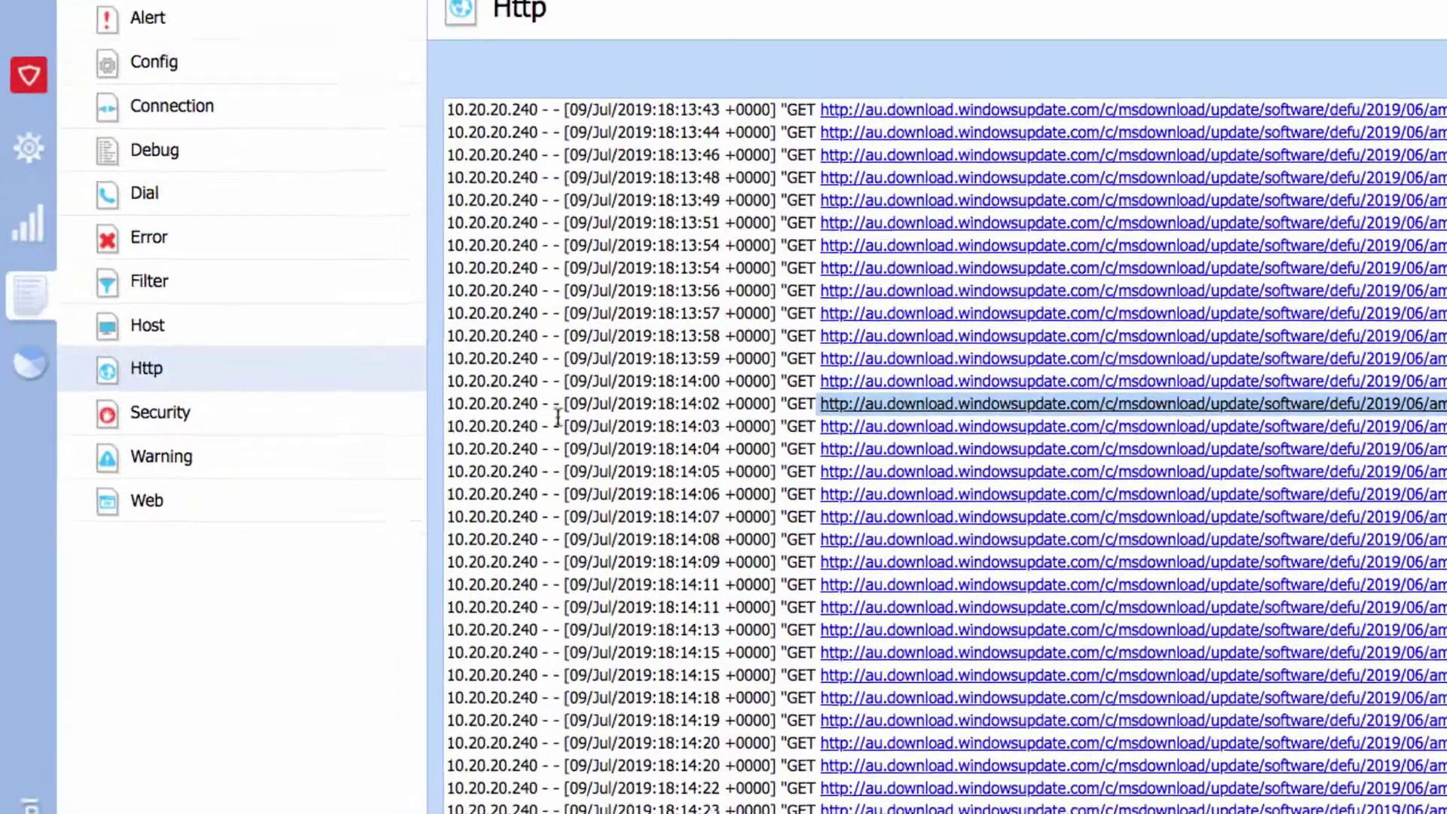
left_click_drag(508, 448, 436, 449)
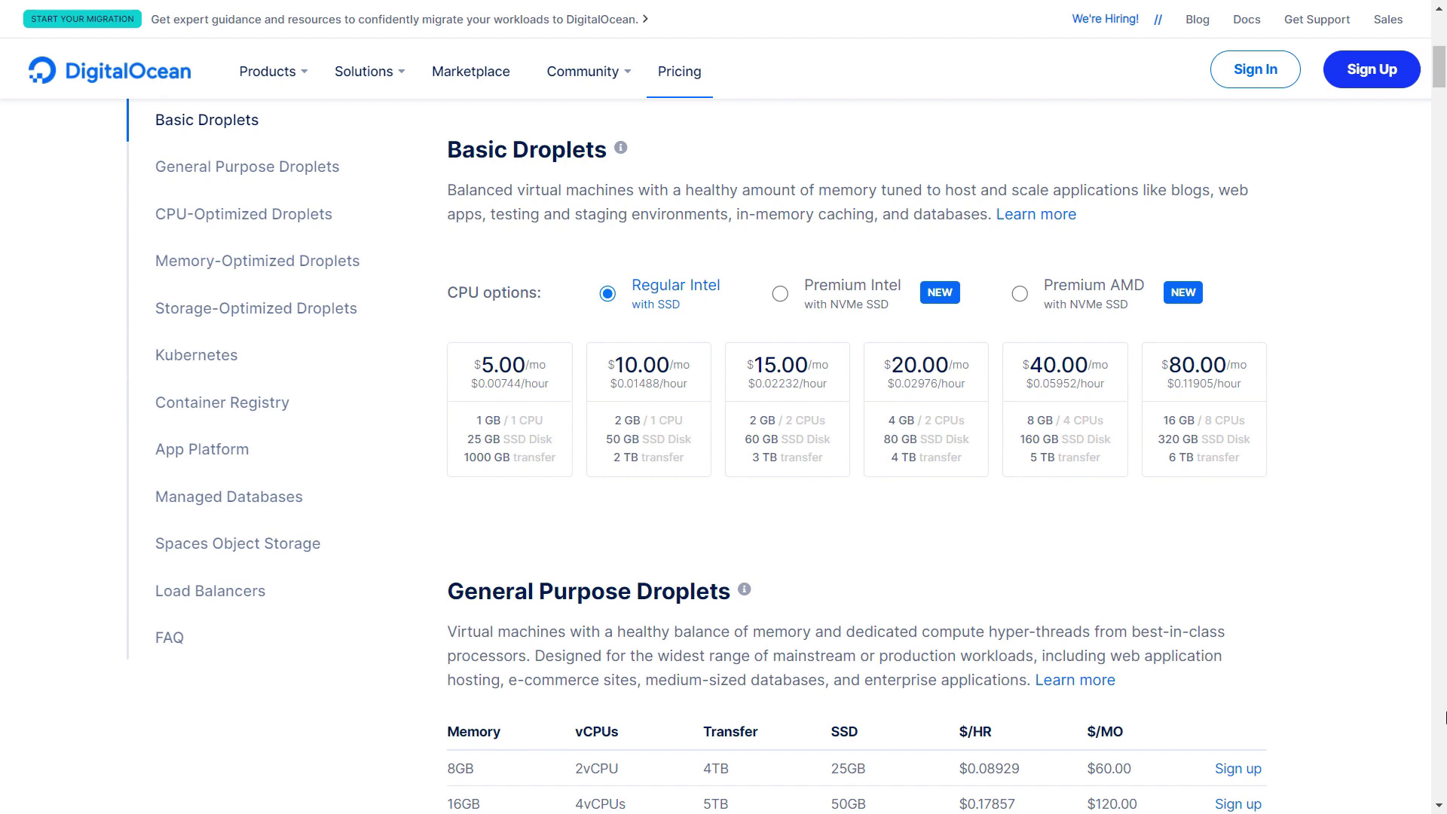
Scroll through the Vultr, IONOS, OVHcloud, Hetzner and iWeb cloud server pricing pages
scroll(1445, 718, "down", 2)
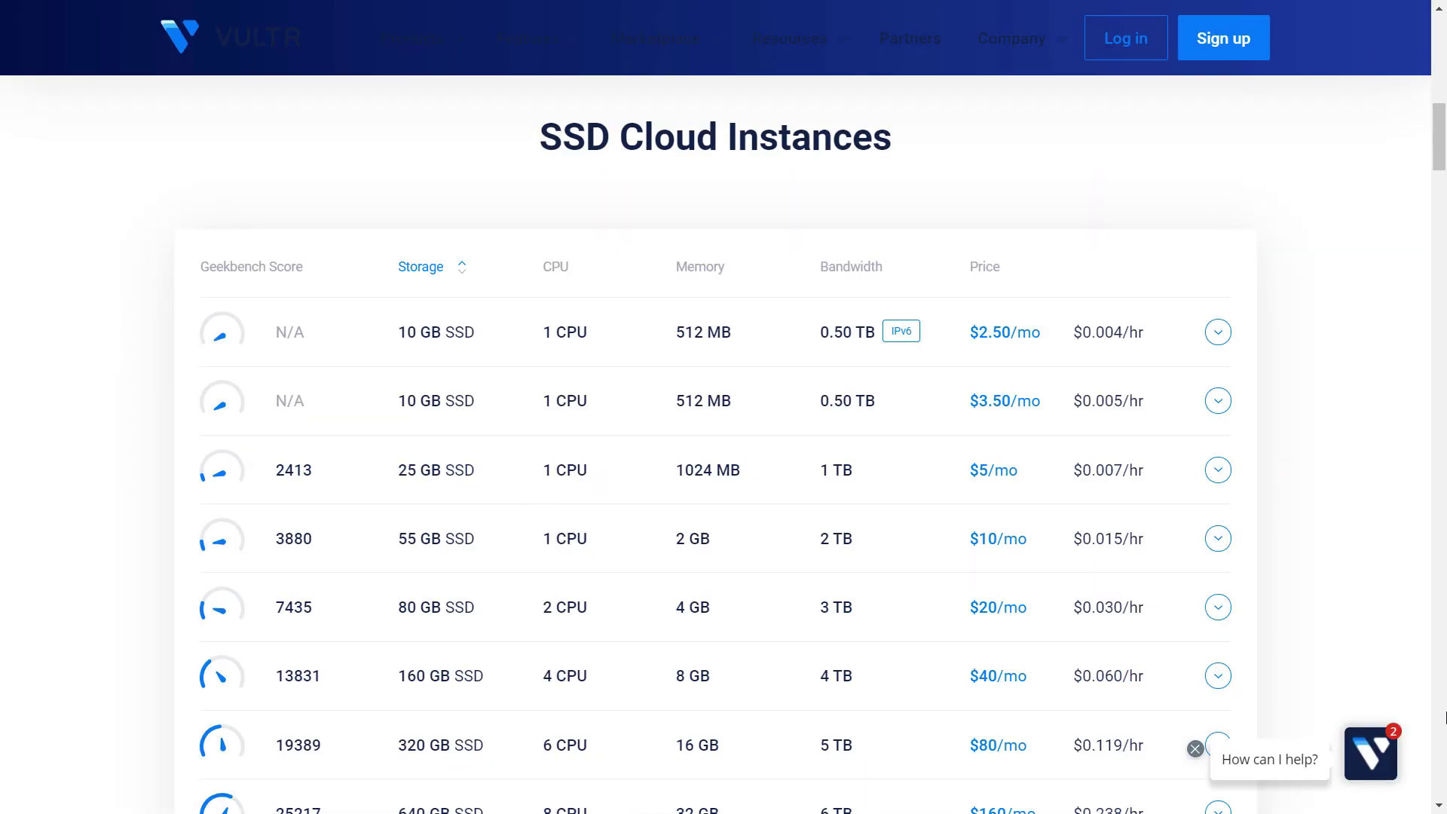
scroll(1445, 718, "down", 3)
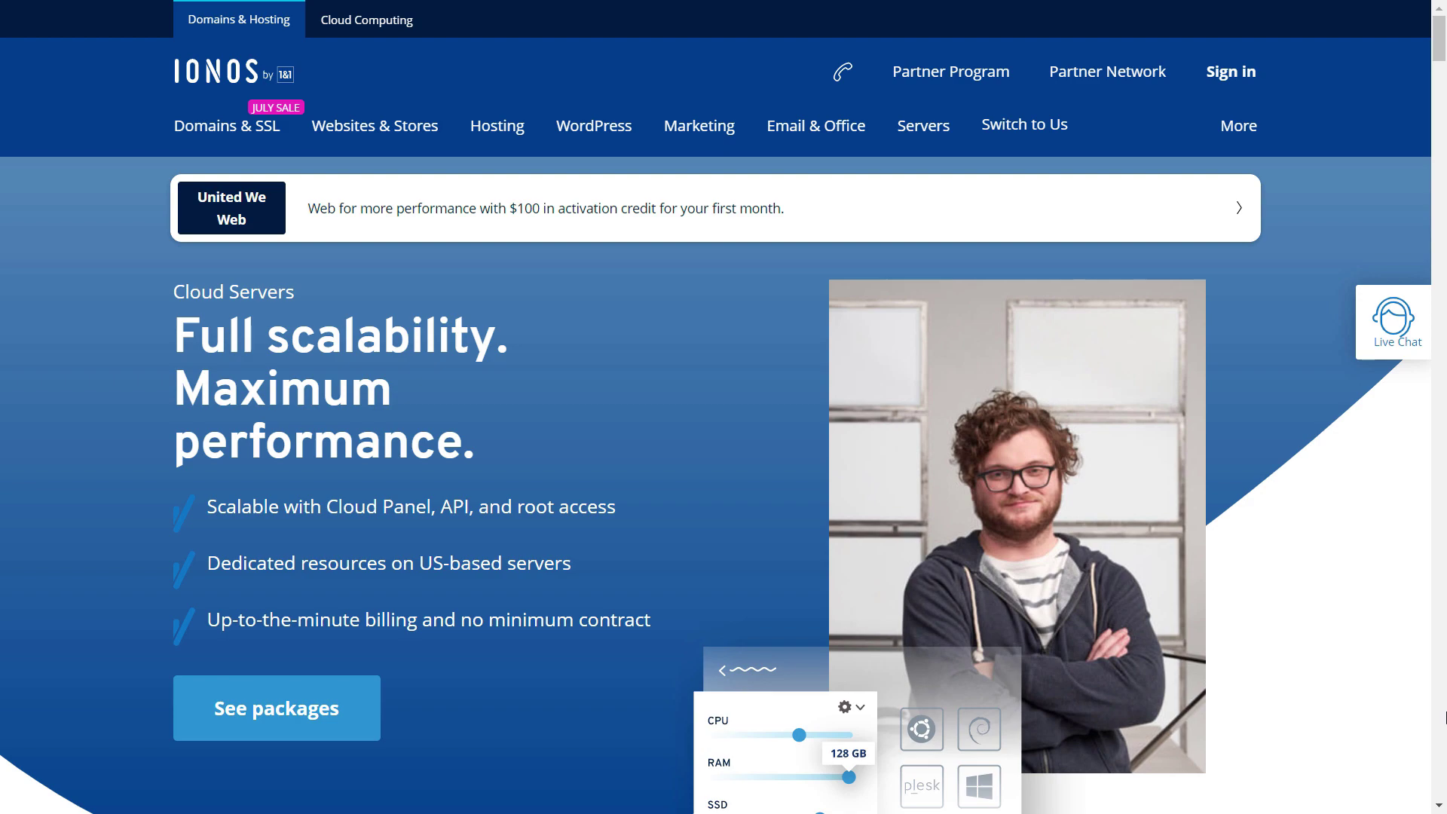
scroll(1445, 718, "down", 20)
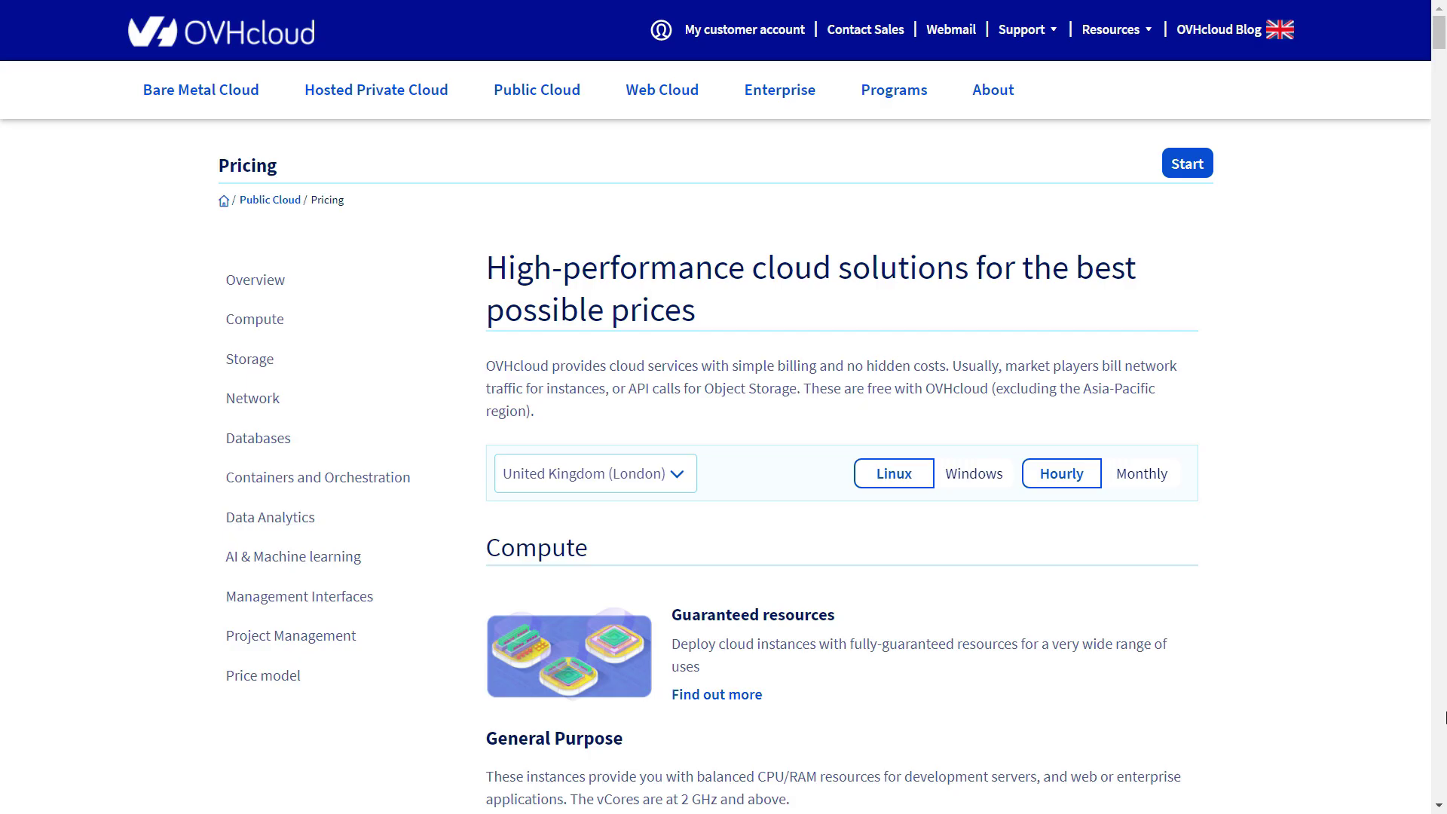
scroll(1445, 718, "down", 10)
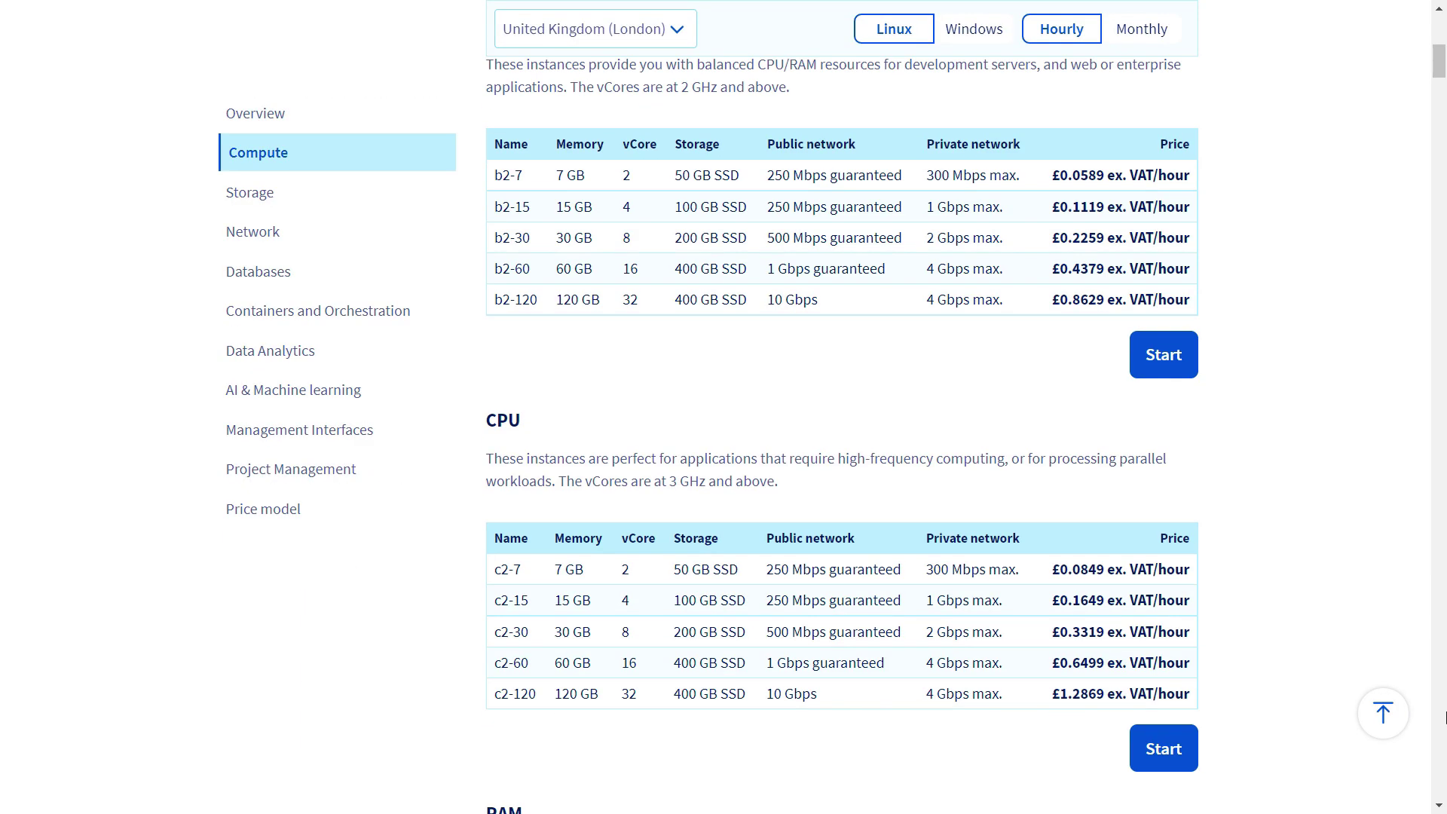
scroll(1445, 717, "down", 9)
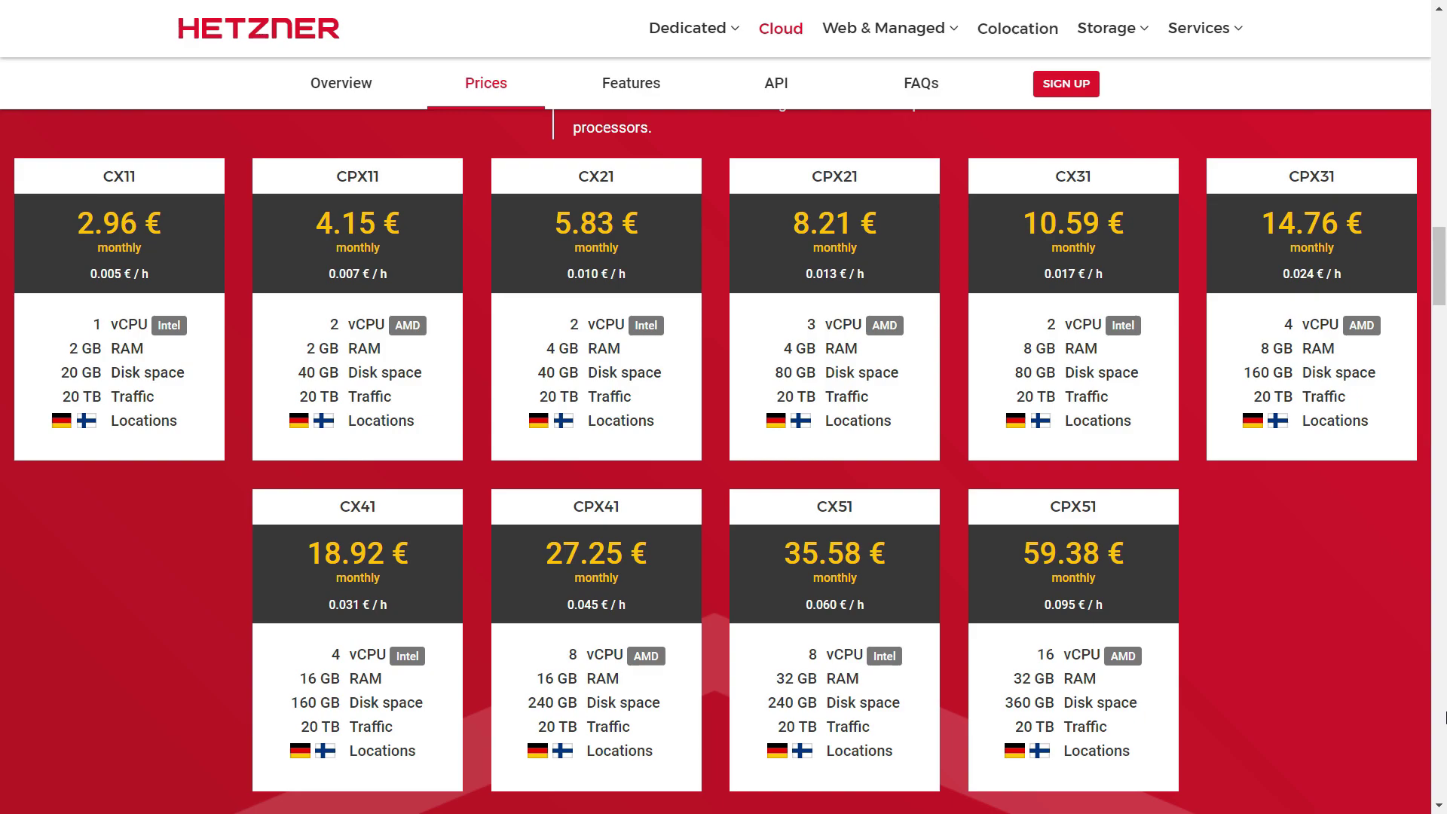
scroll(1445, 717, "down", 5)
scroll(1445, 717, "down", 5)
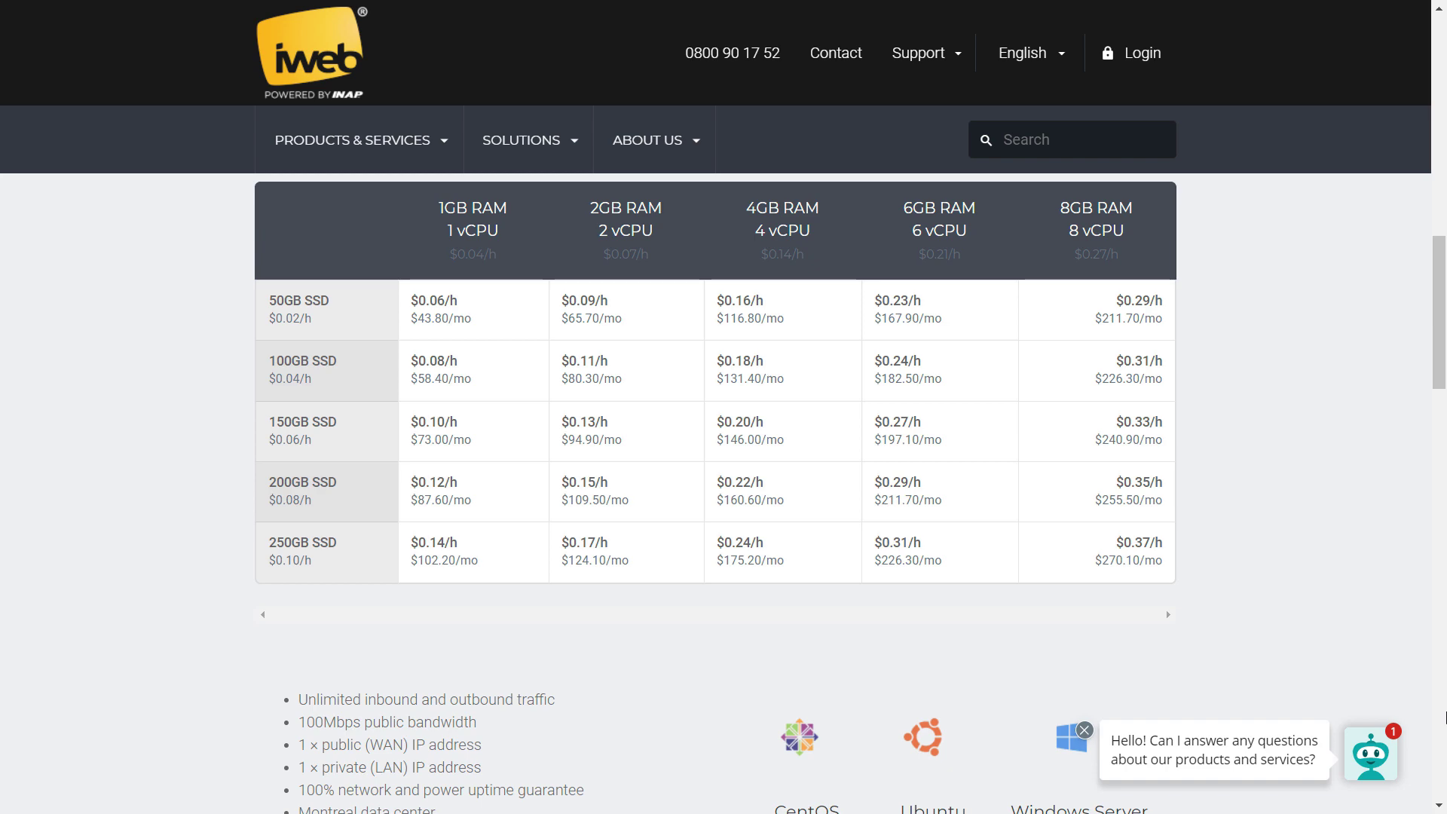
scroll(1445, 717, "down", 9)
scroll(1445, 718, "down", 10)
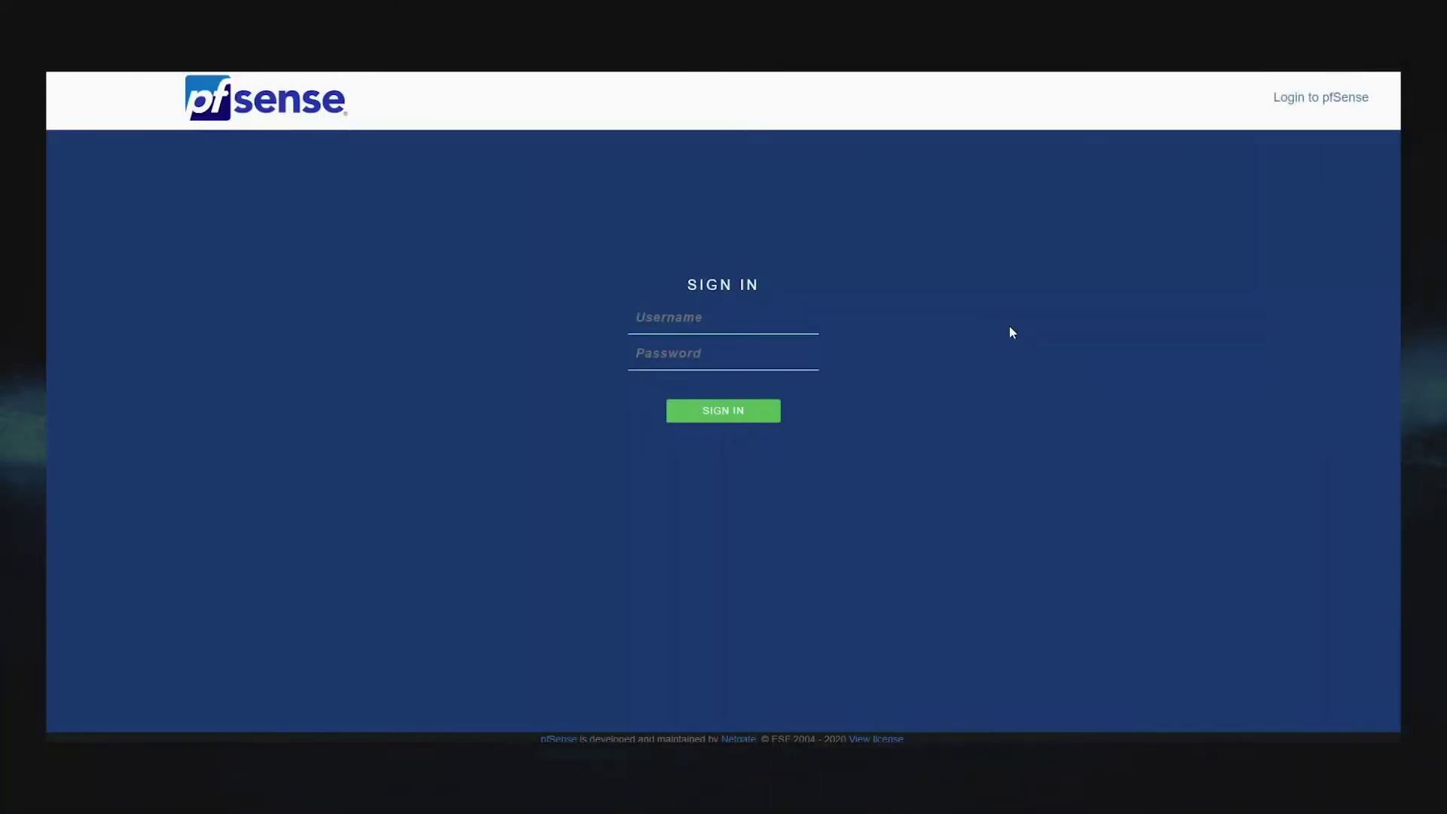
Sign in to the pfSense web interface as admin with the account password
left_click(751, 322)
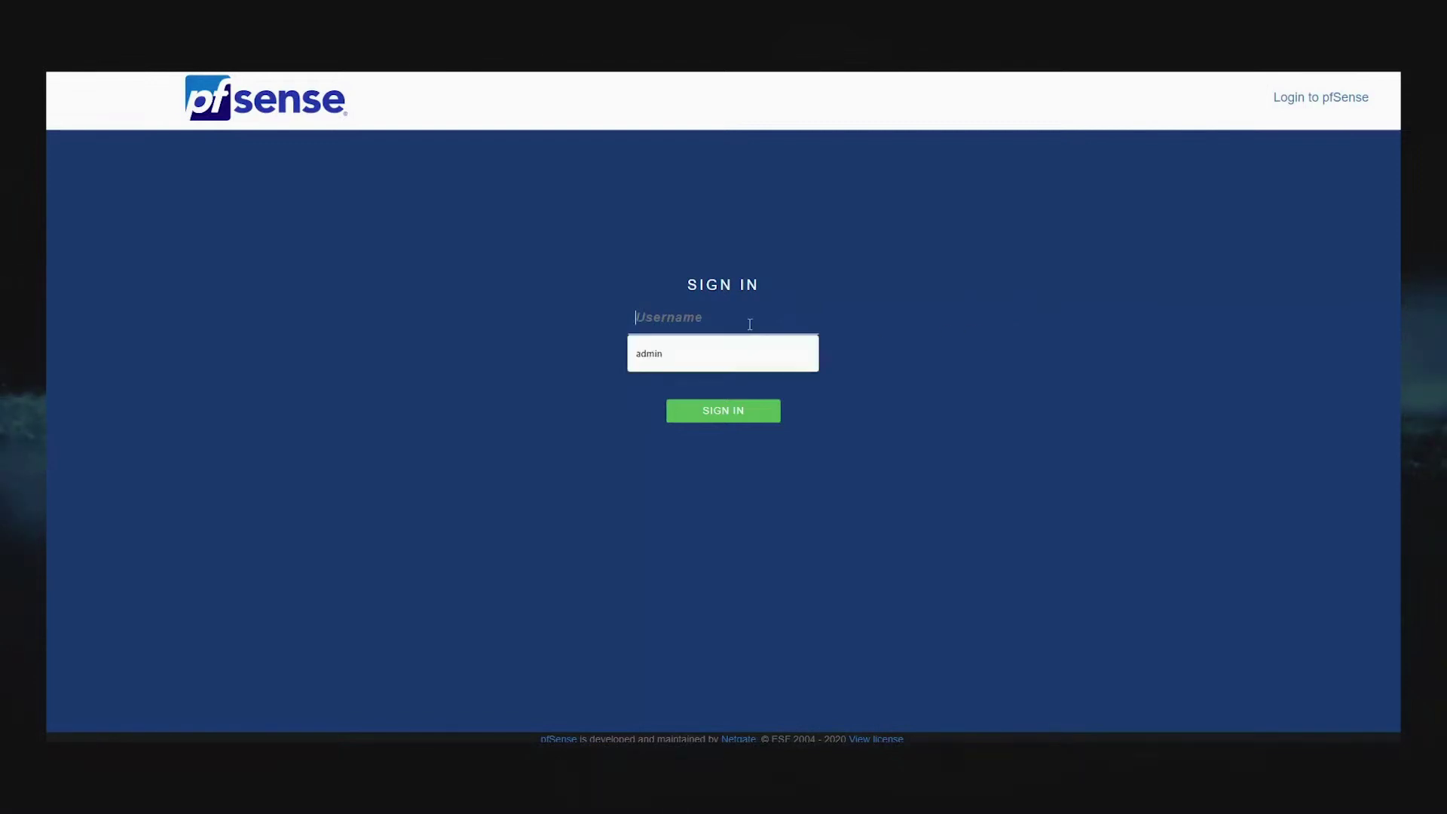
type("admin")
key("Tab")
type("pfsense")
key("Return")
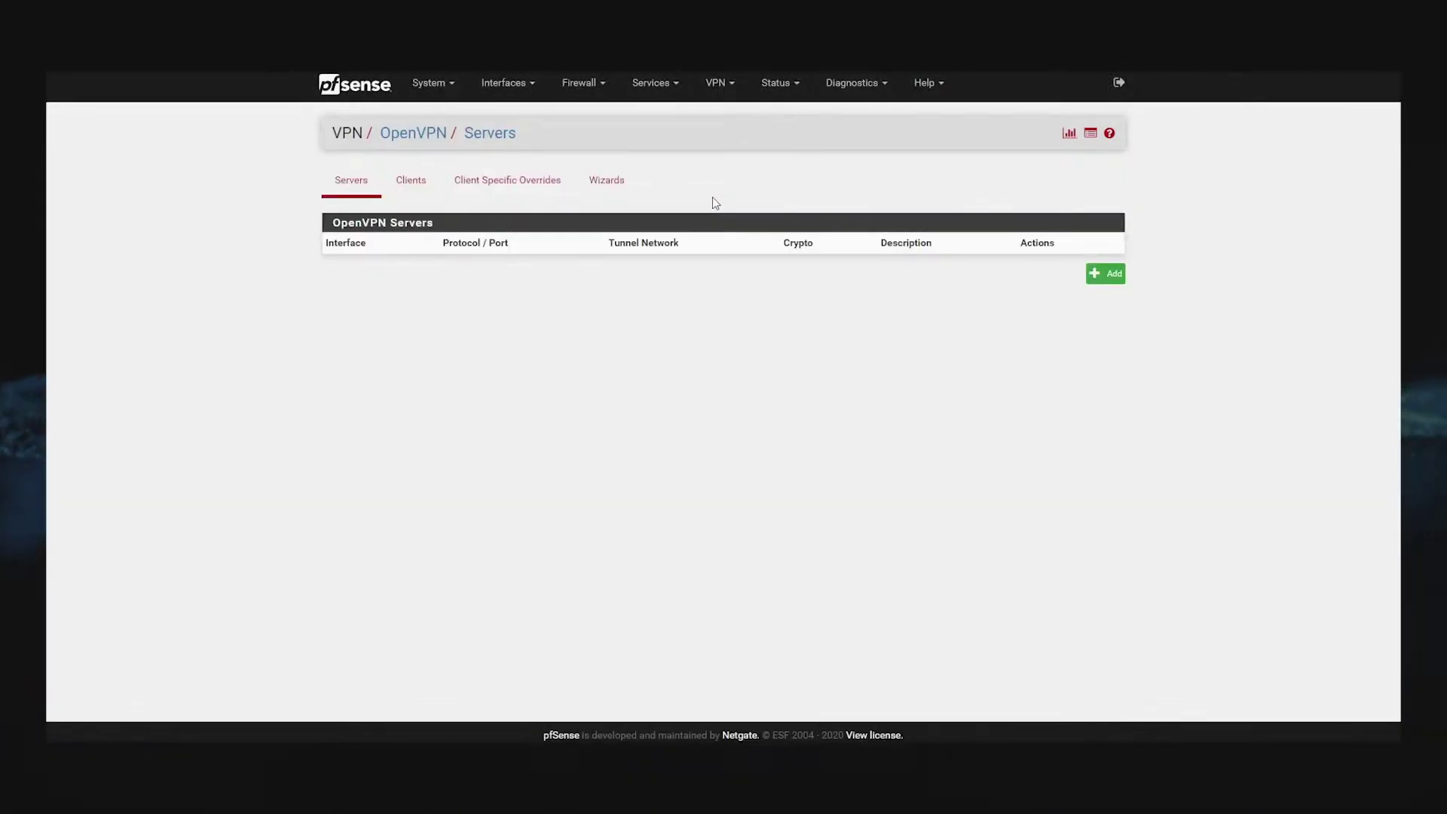
Start the OpenVPN wizard with Local User Access and name the certificate authority OpenVPN-CA
left_click(604, 182)
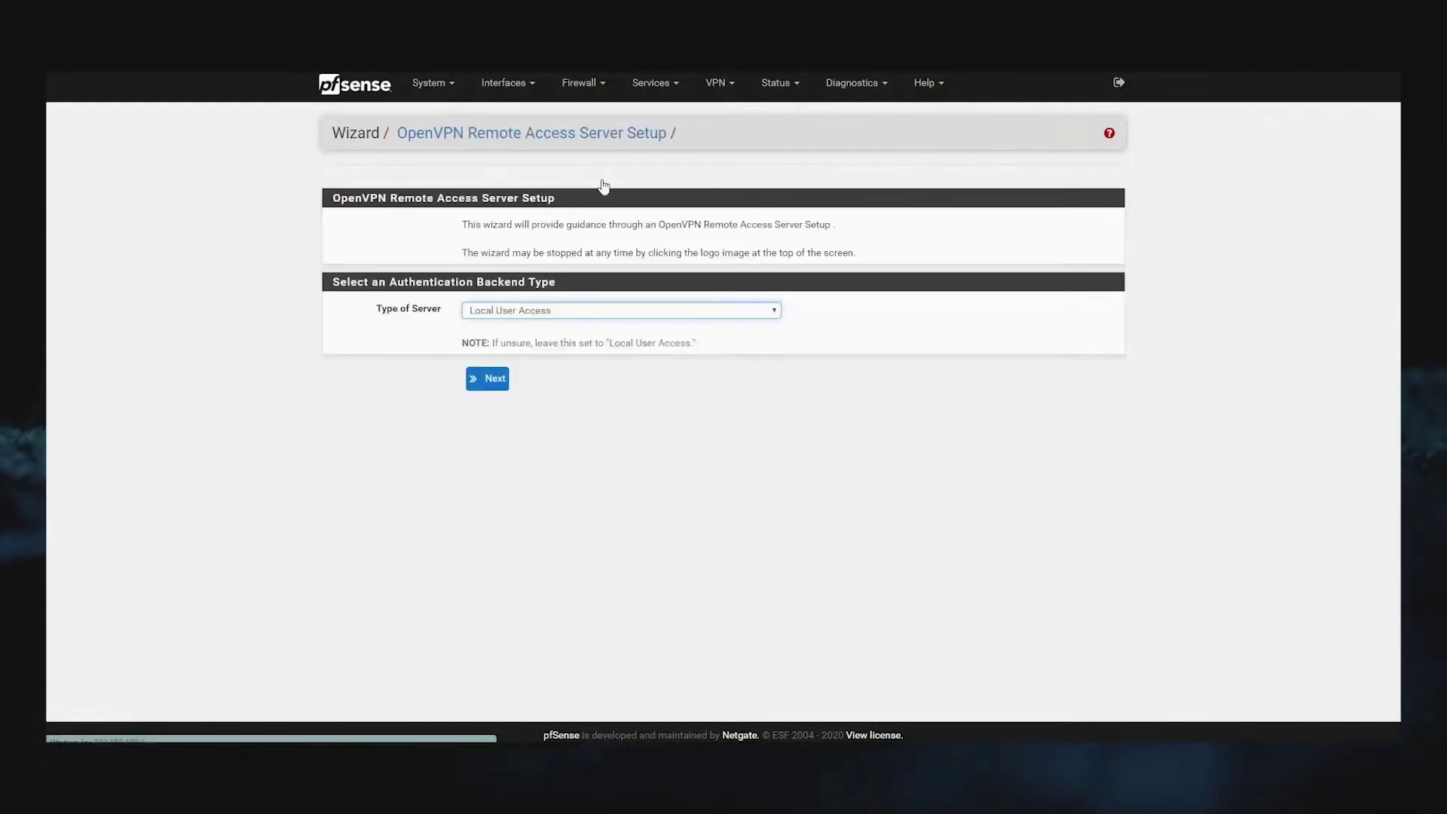
left_click(601, 310)
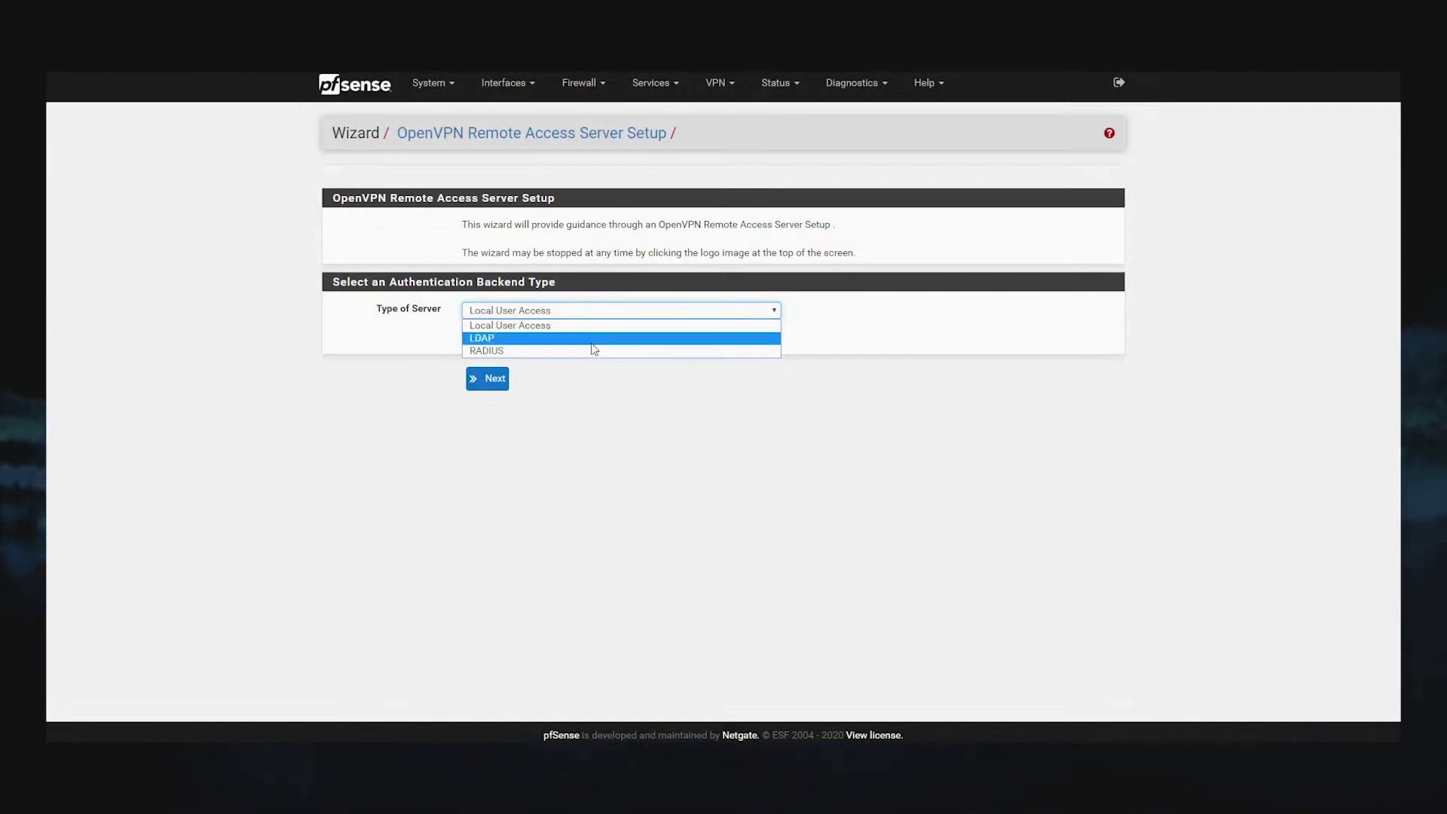
left_click(591, 326)
left_click(499, 380)
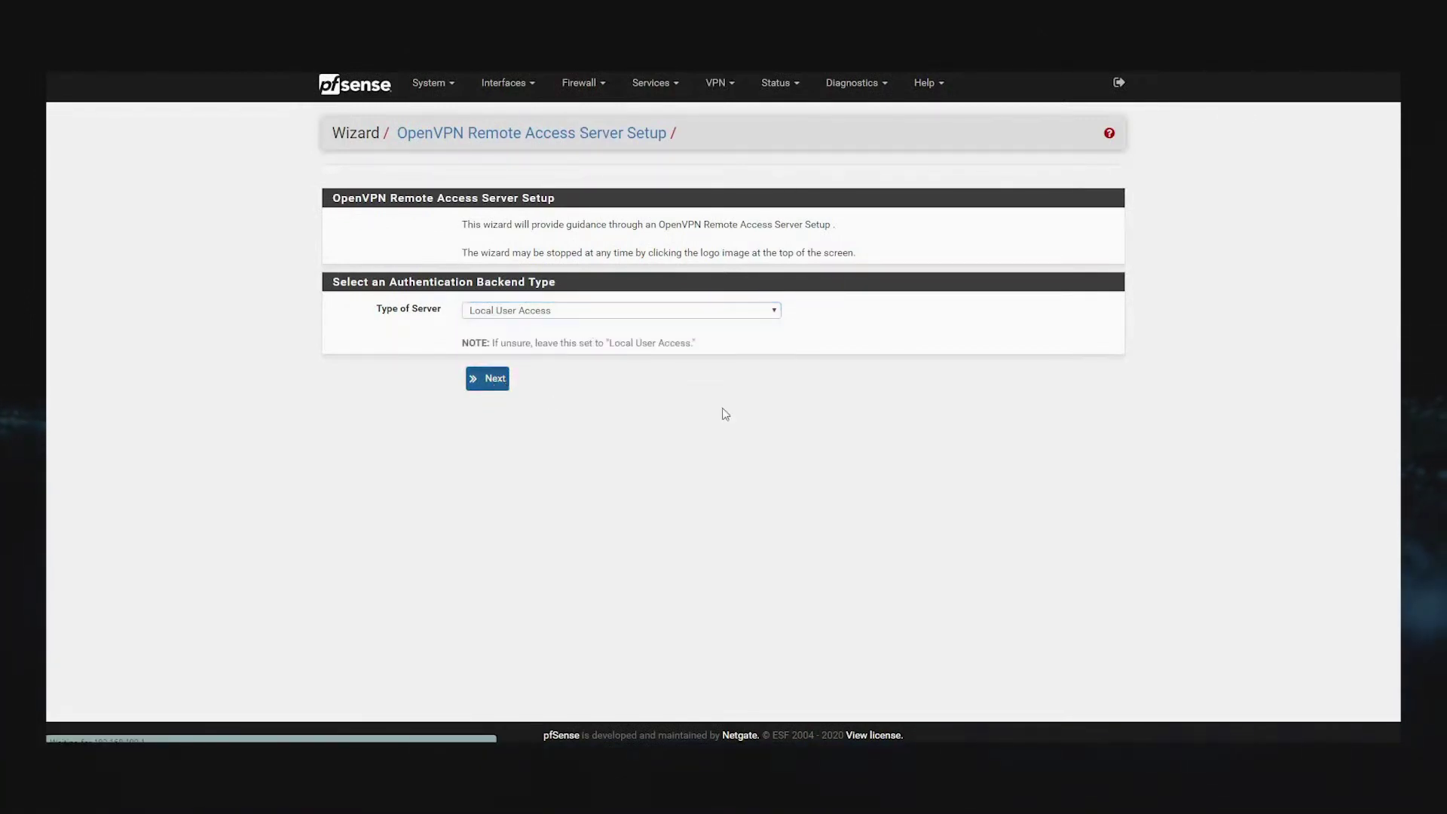
left_click(570, 280)
type("OpenVPN-CA")
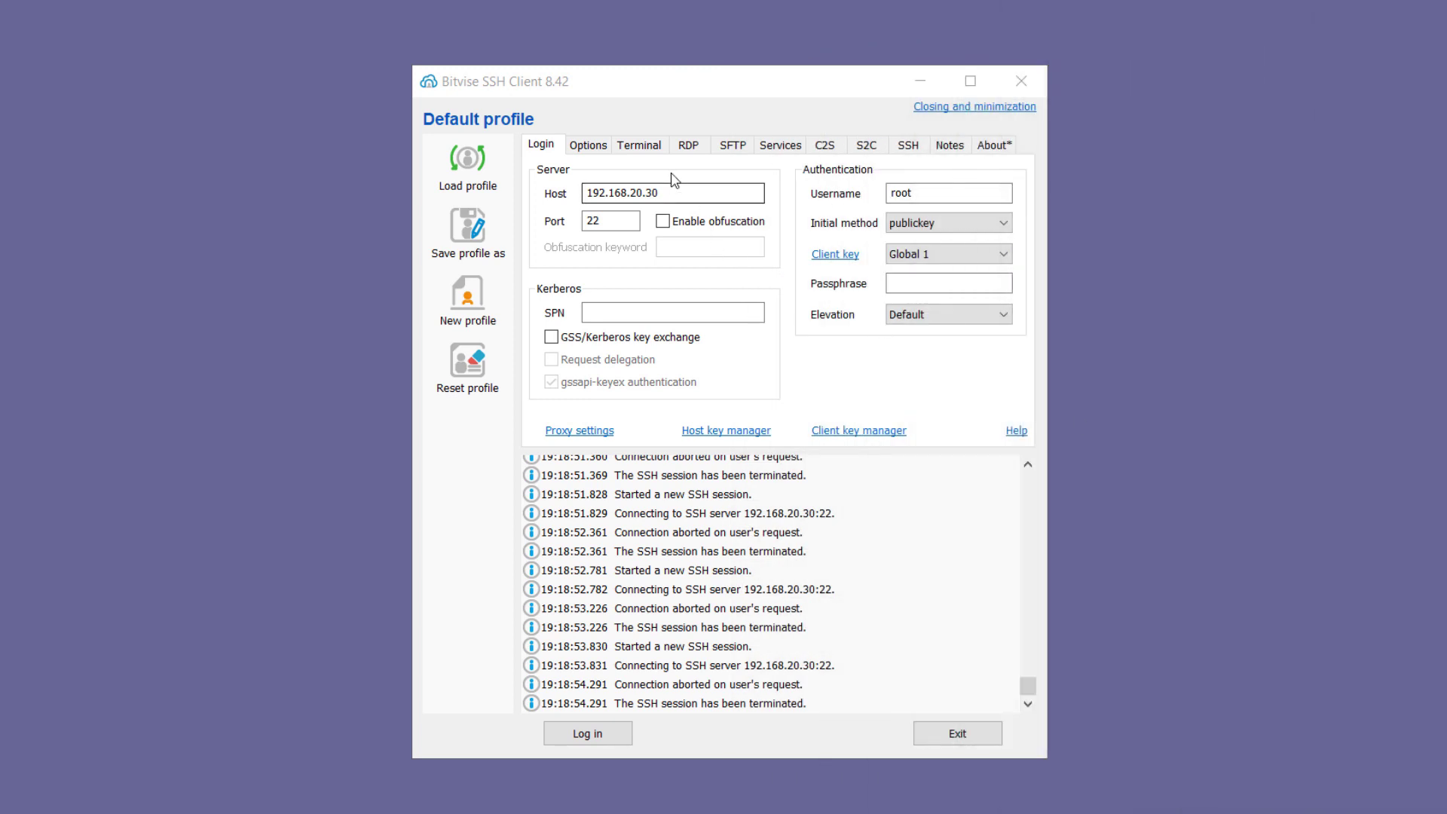
Enable Bitvise SOCKS/HTTP proxy forwarding and change its listen port to 2080
left_click(754, 176)
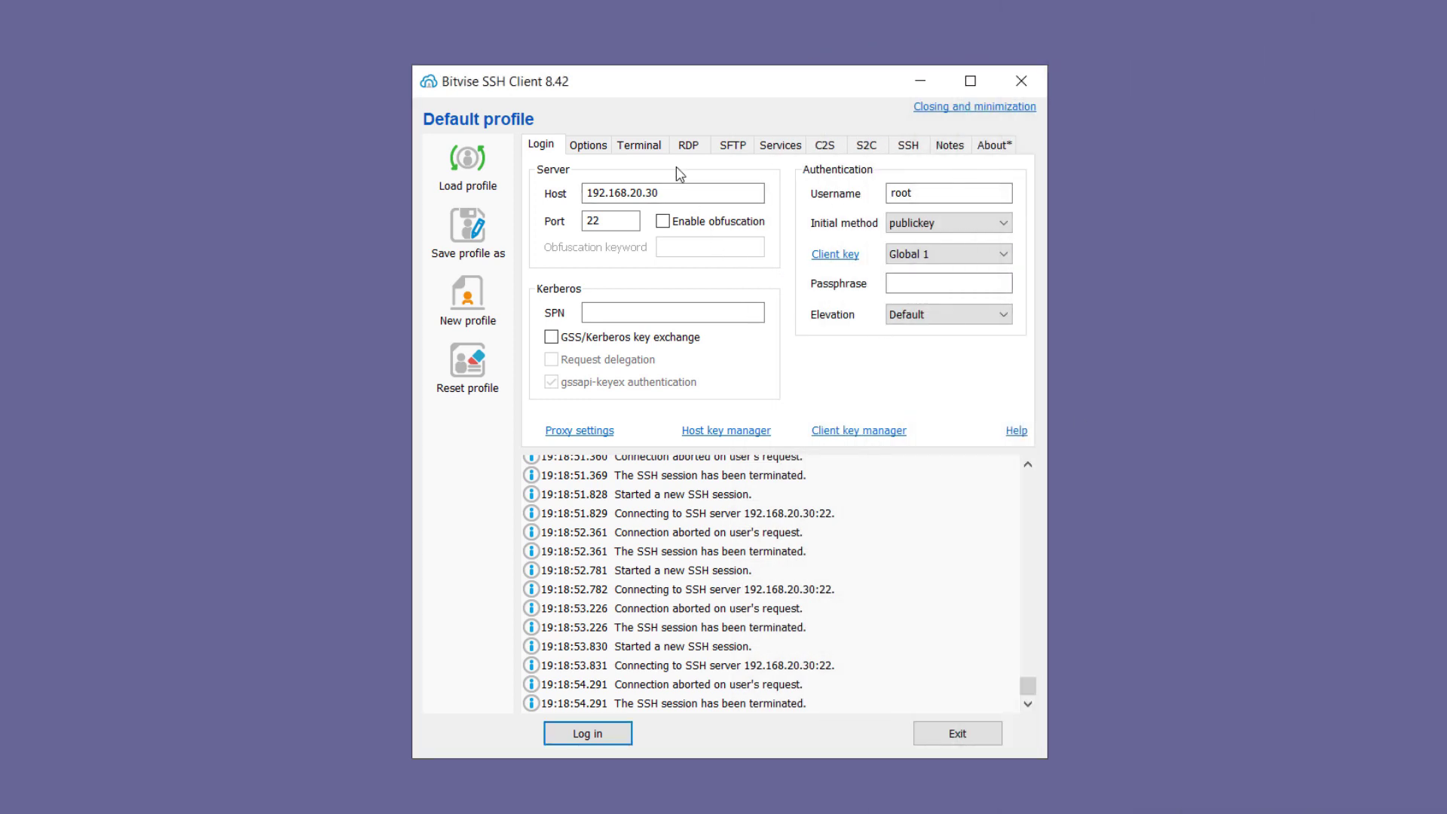
left_click(784, 147)
left_click(807, 191)
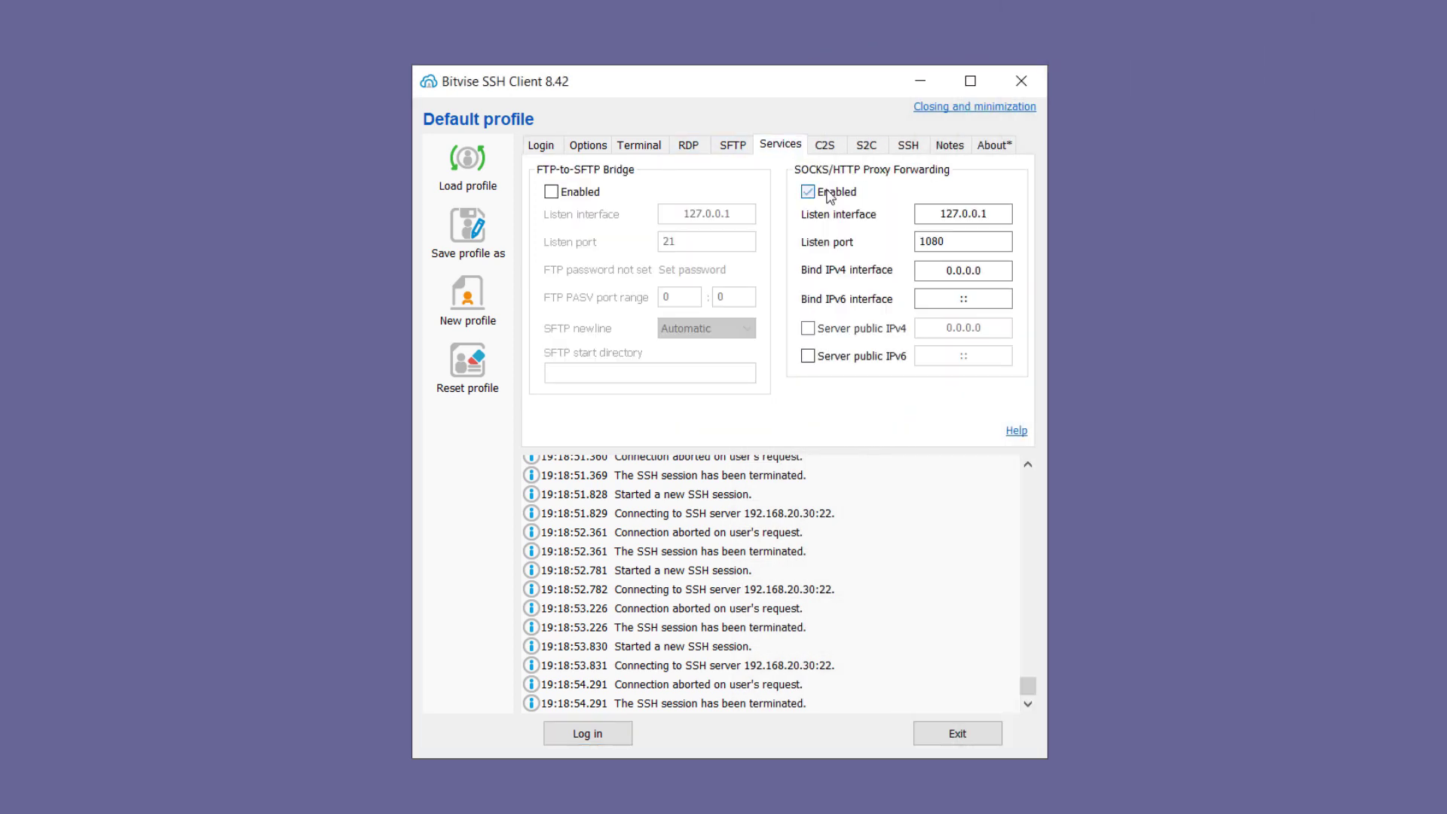
double_click(960, 241)
type("2080")
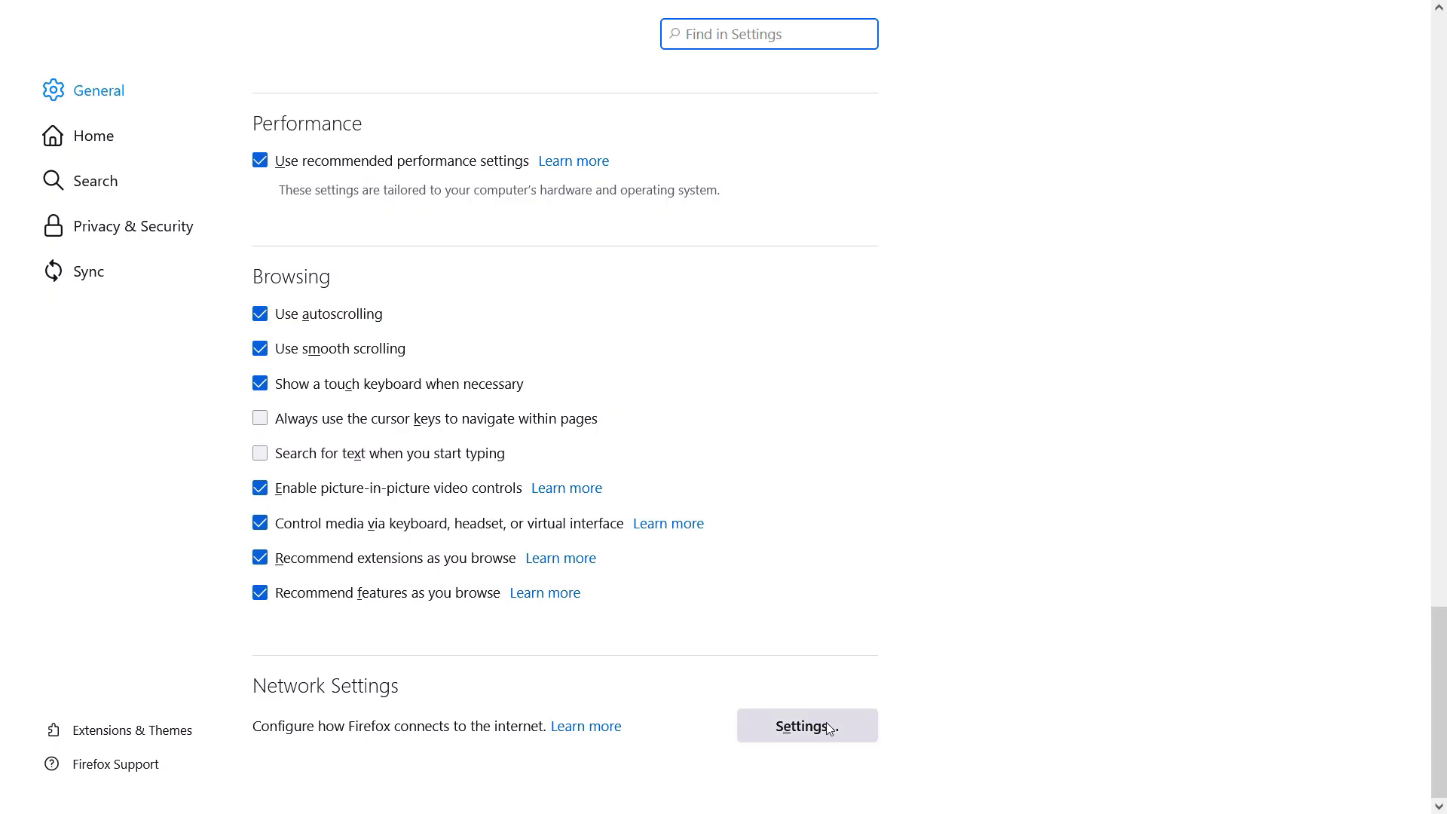
Set Firefox to a manual SOCKS v5 proxy on port 2080
left_click(827, 722)
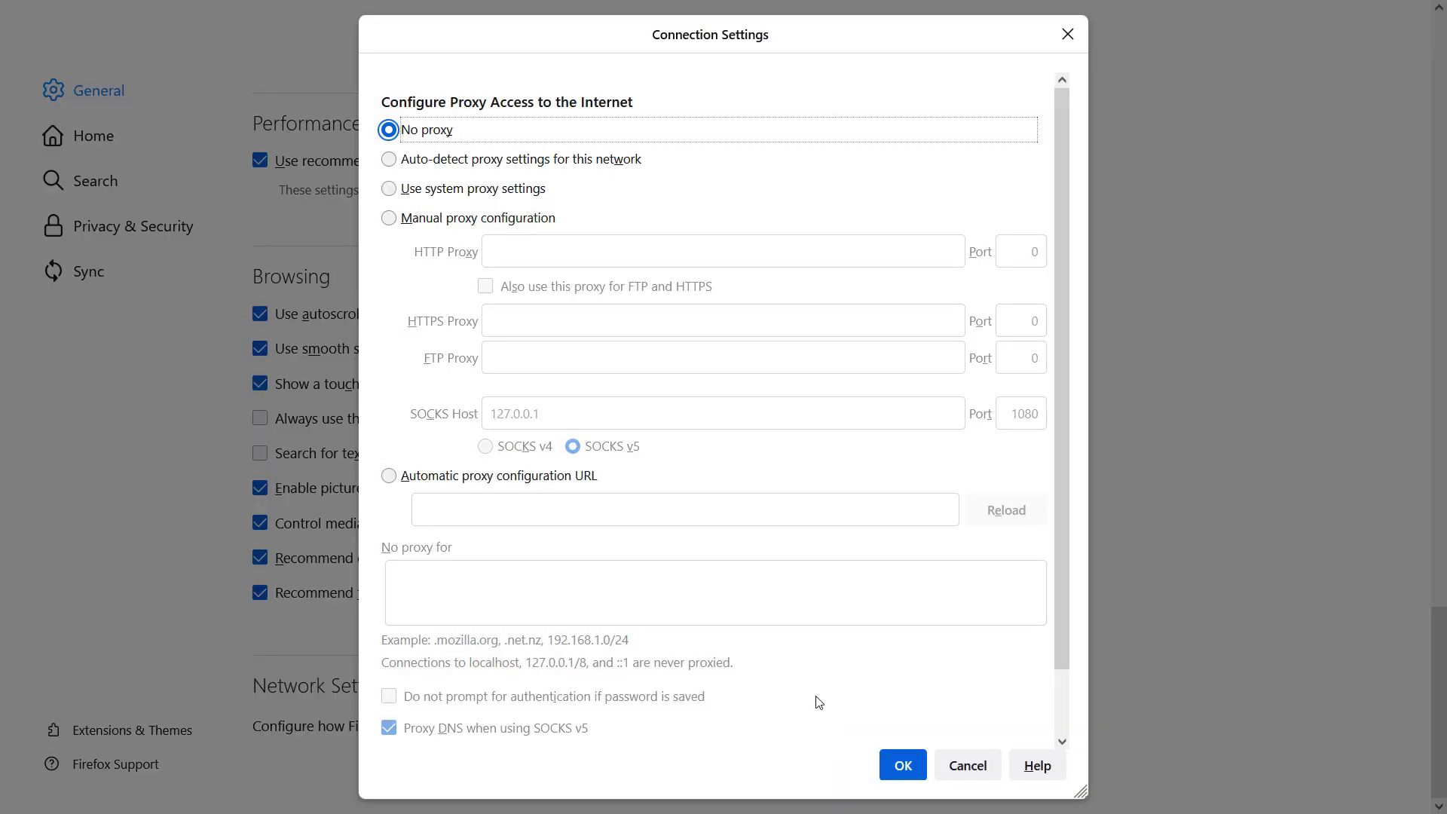
left_click(538, 219)
double_click(1029, 407)
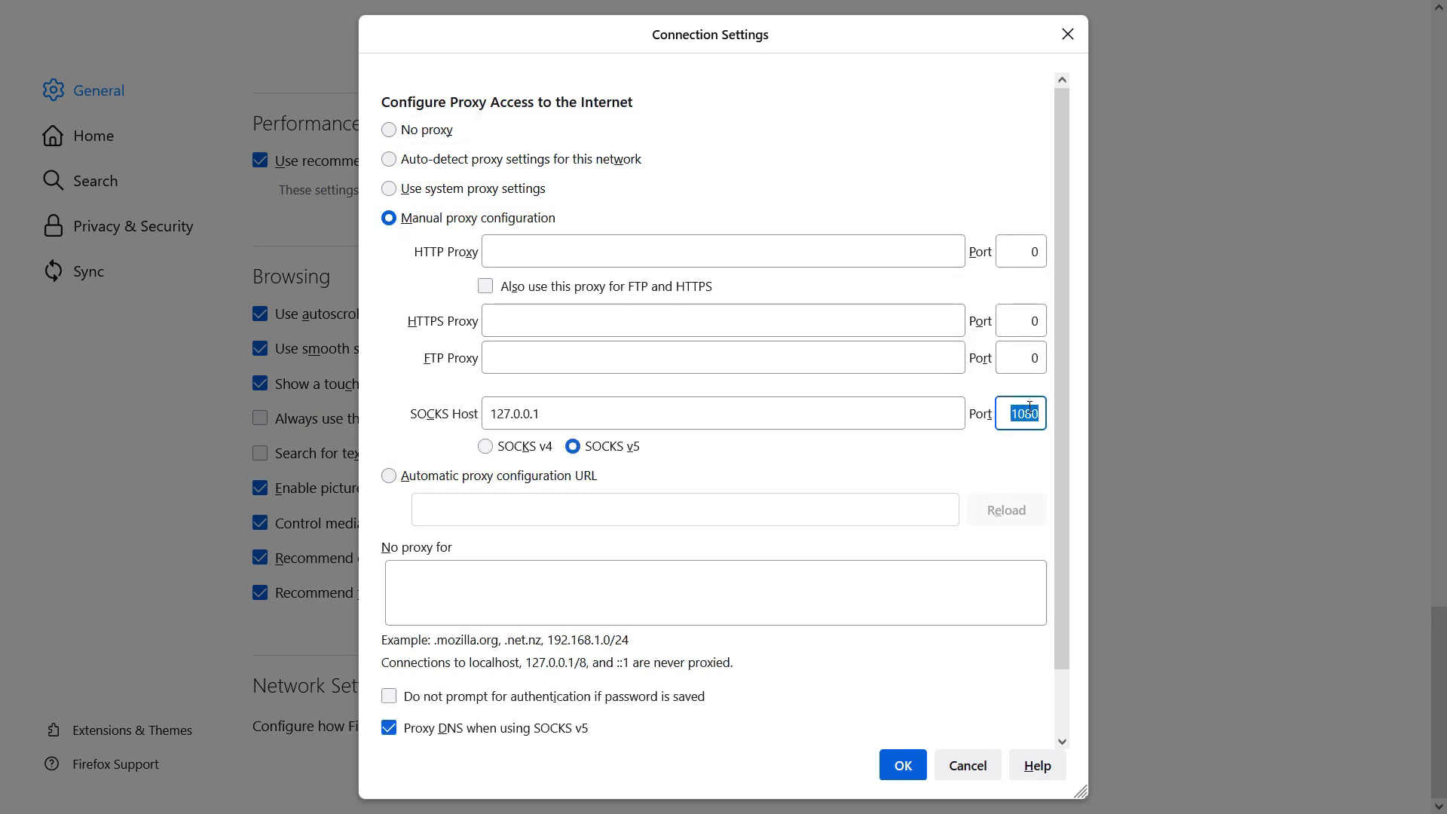
type("2080")
left_click(521, 447)
left_click(595, 445)
scroll(673, 680, "down", 2)
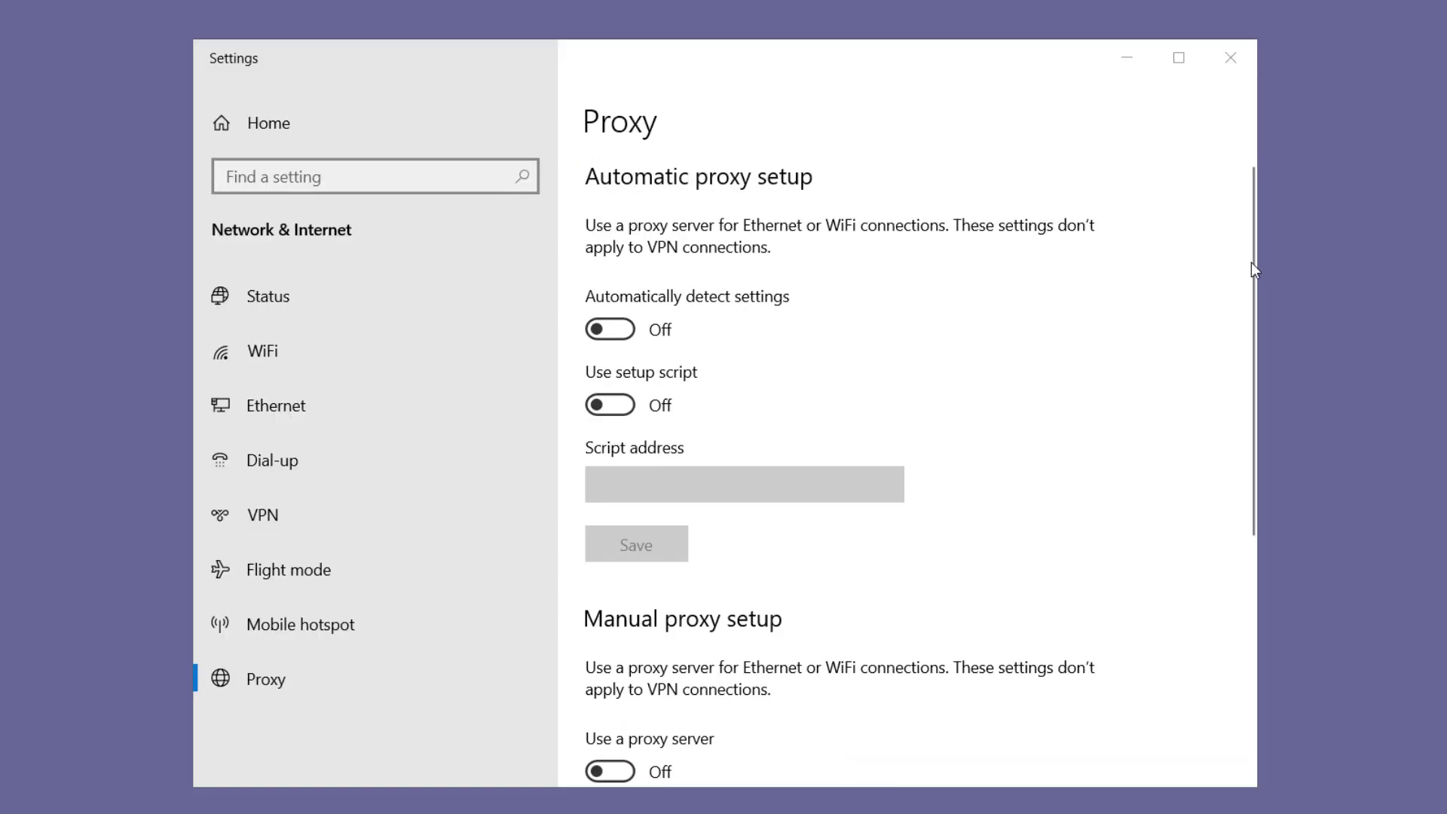
Turn on the Windows manual proxy at 127.0.0.1 port 2080 and save it
left_click_drag(1252, 262, 1255, 420)
left_click(598, 458)
left_click(864, 527)
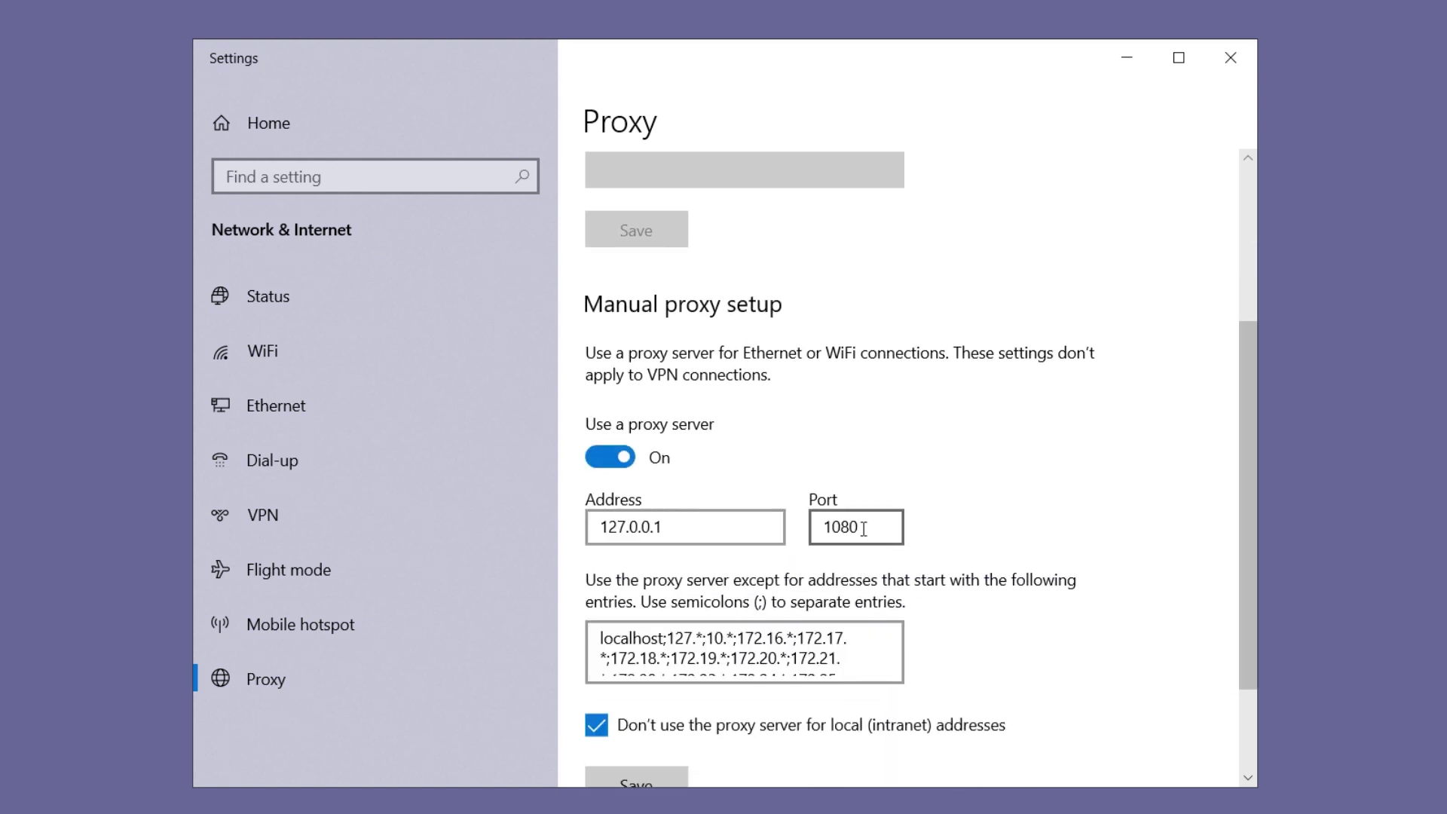
double_click(864, 528)
type("2080")
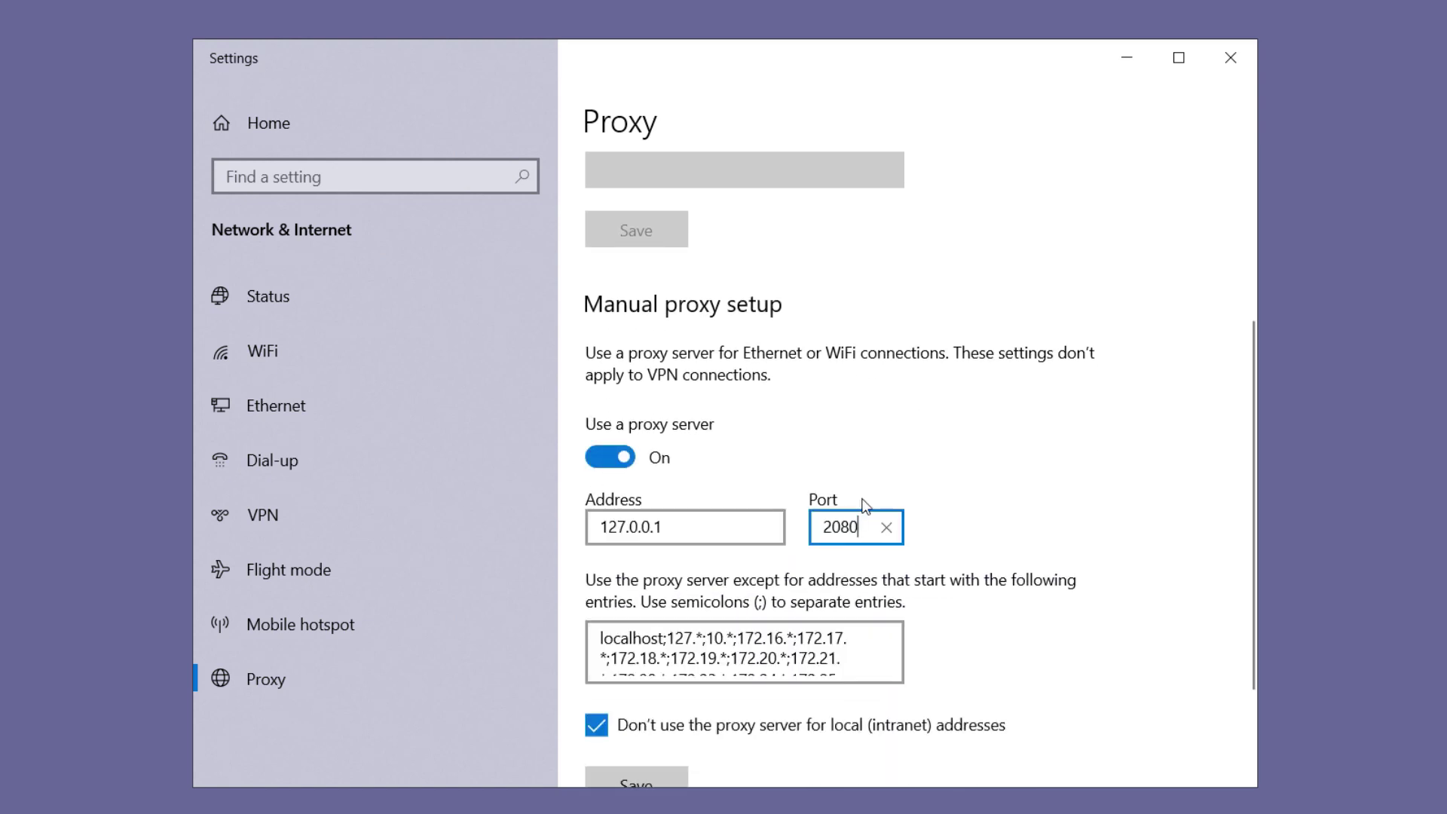
scroll(668, 600, "down", 2)
left_click(649, 623)
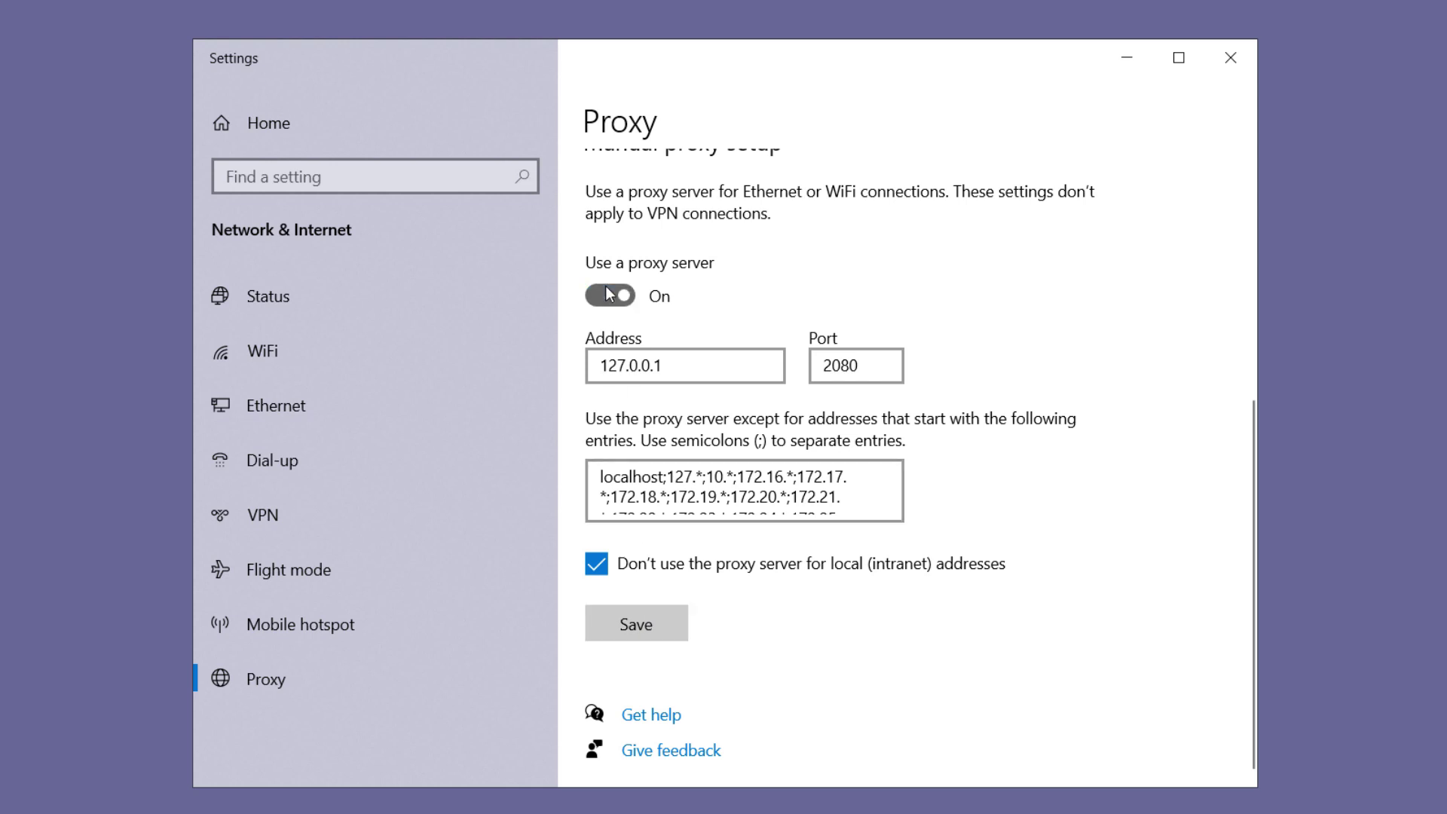
key("ctrl+alt+t")
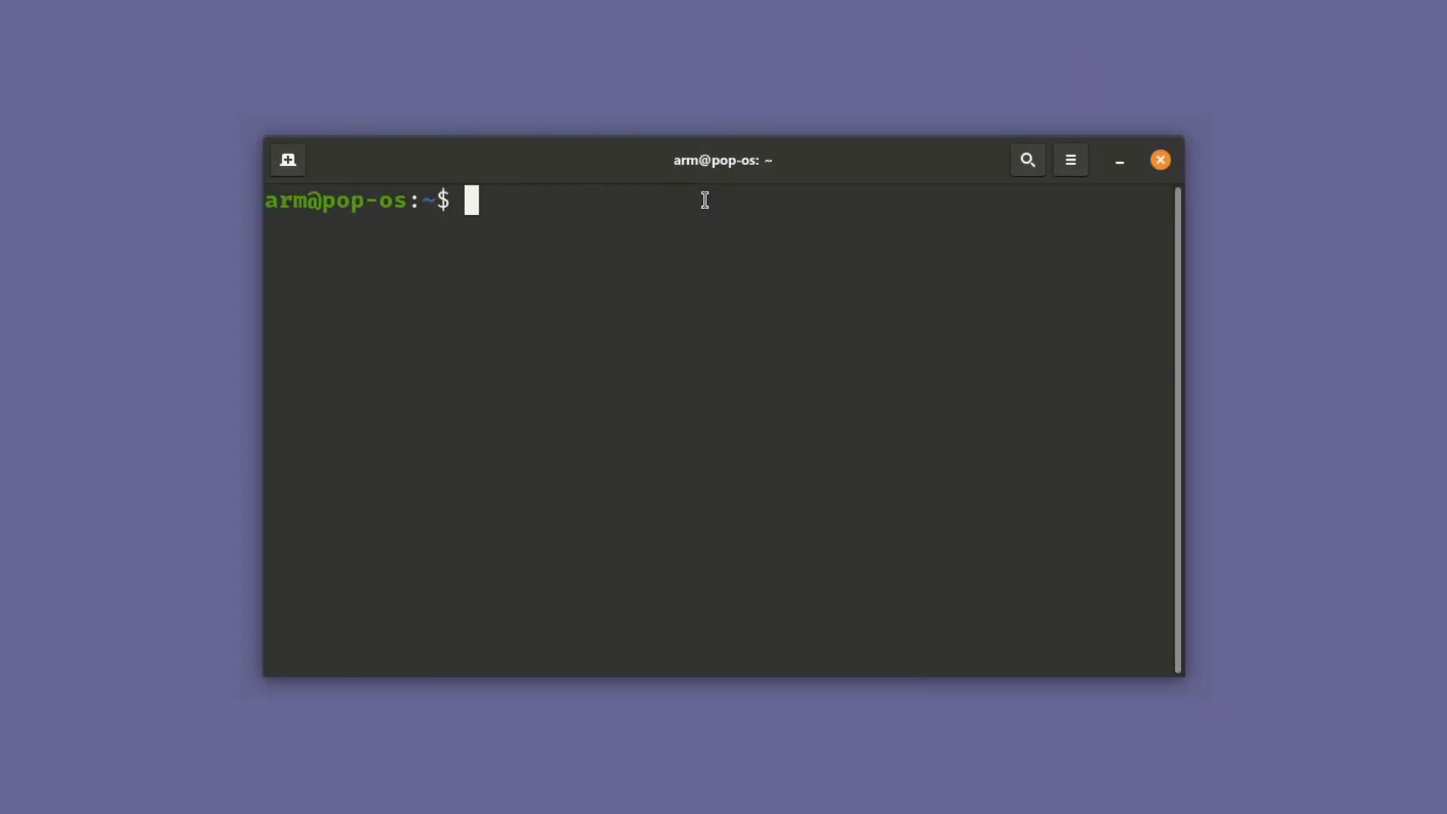
type("ssh -D 208")
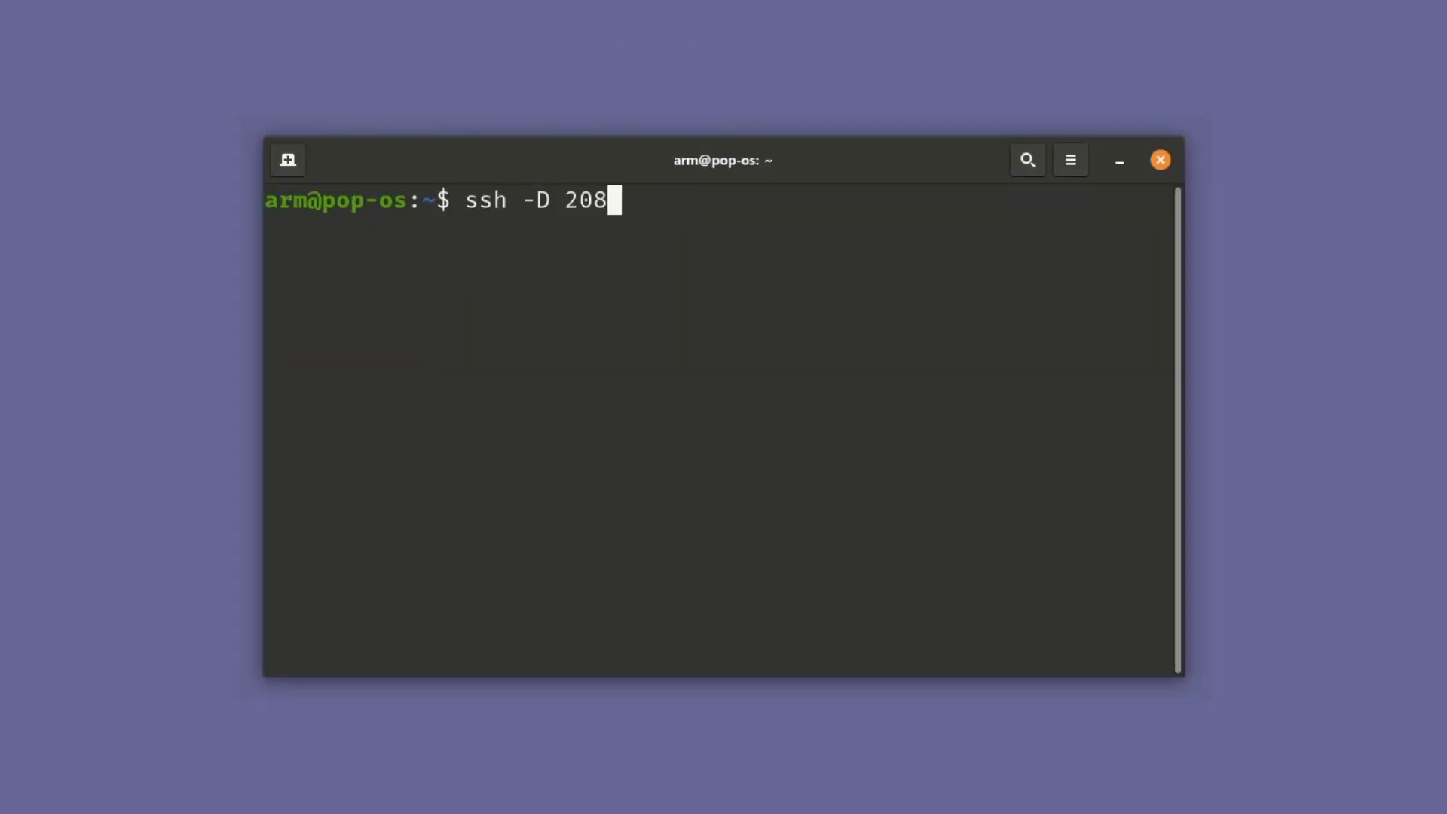
type("0 -q -")
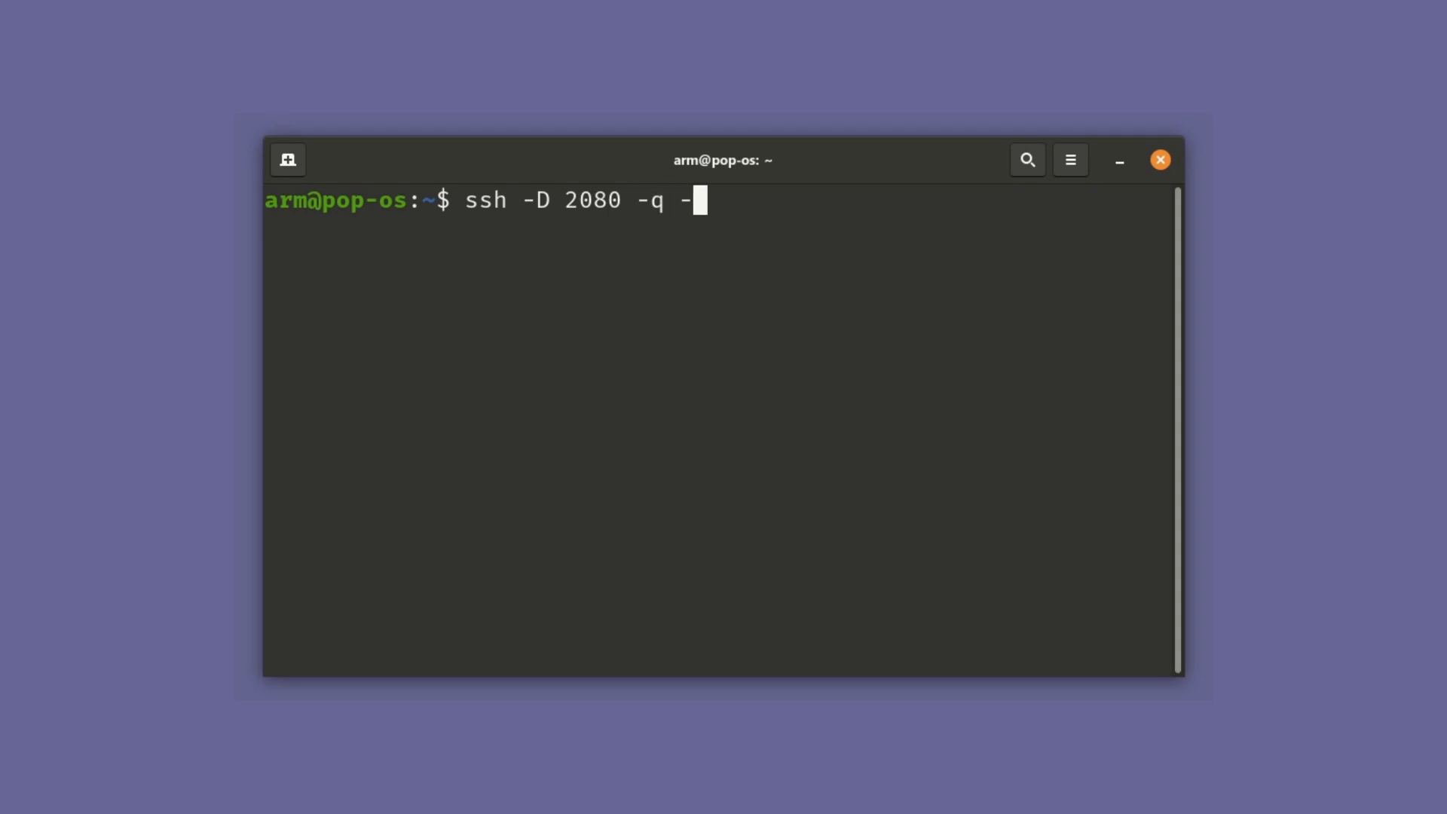
type("C -N root")
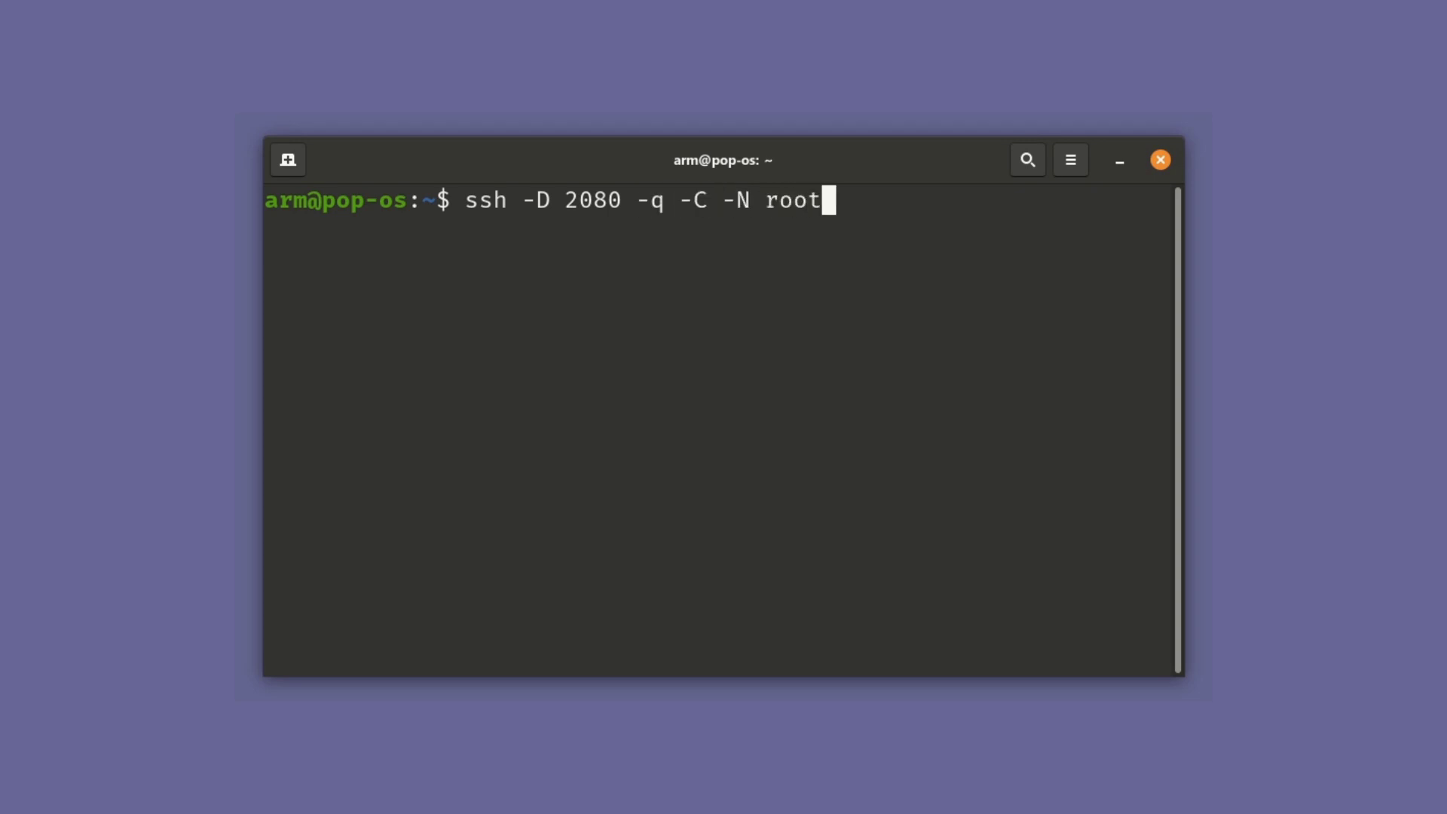
type("@192.1")
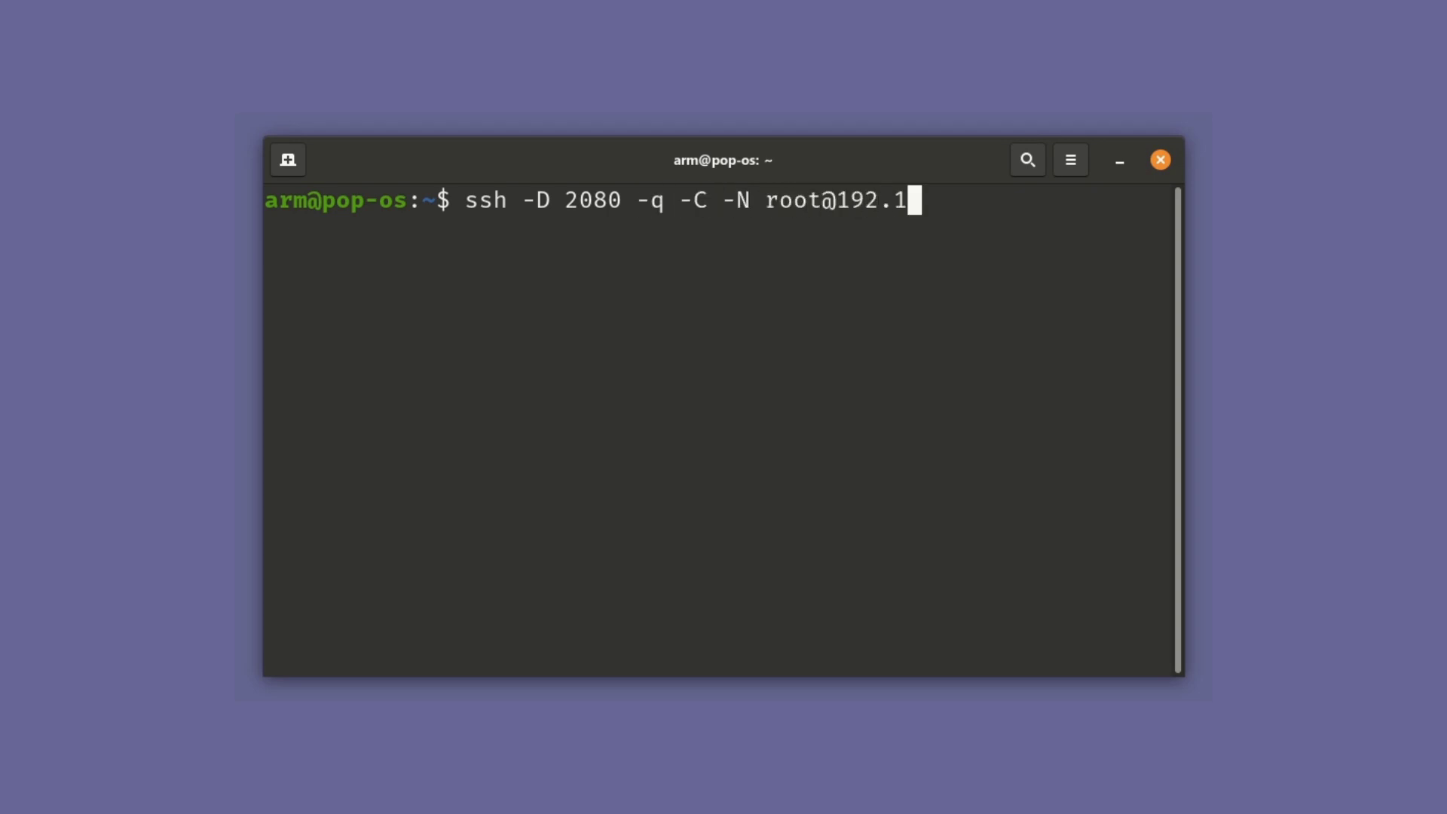
type("68.1.100")
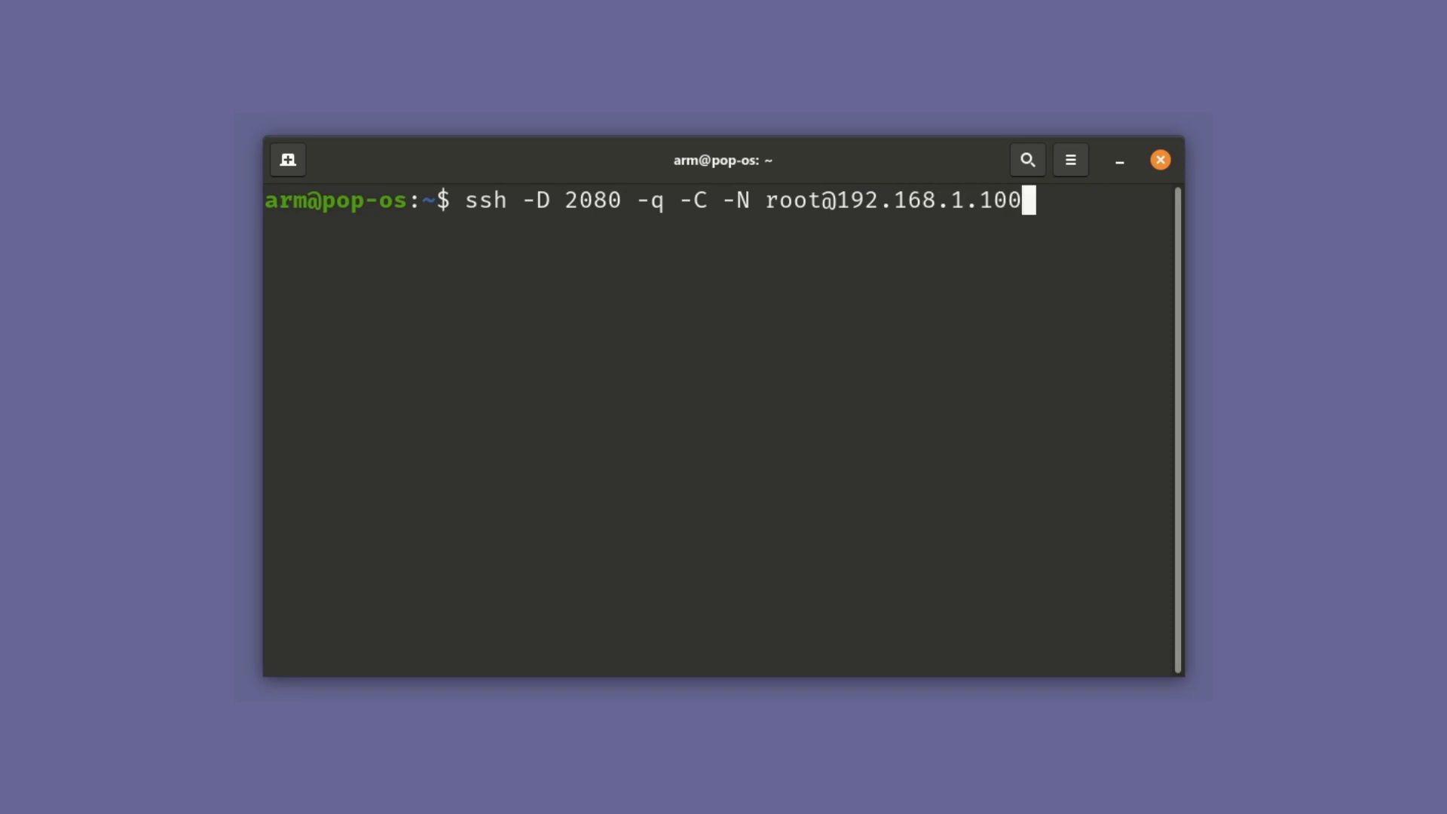
key("Return")
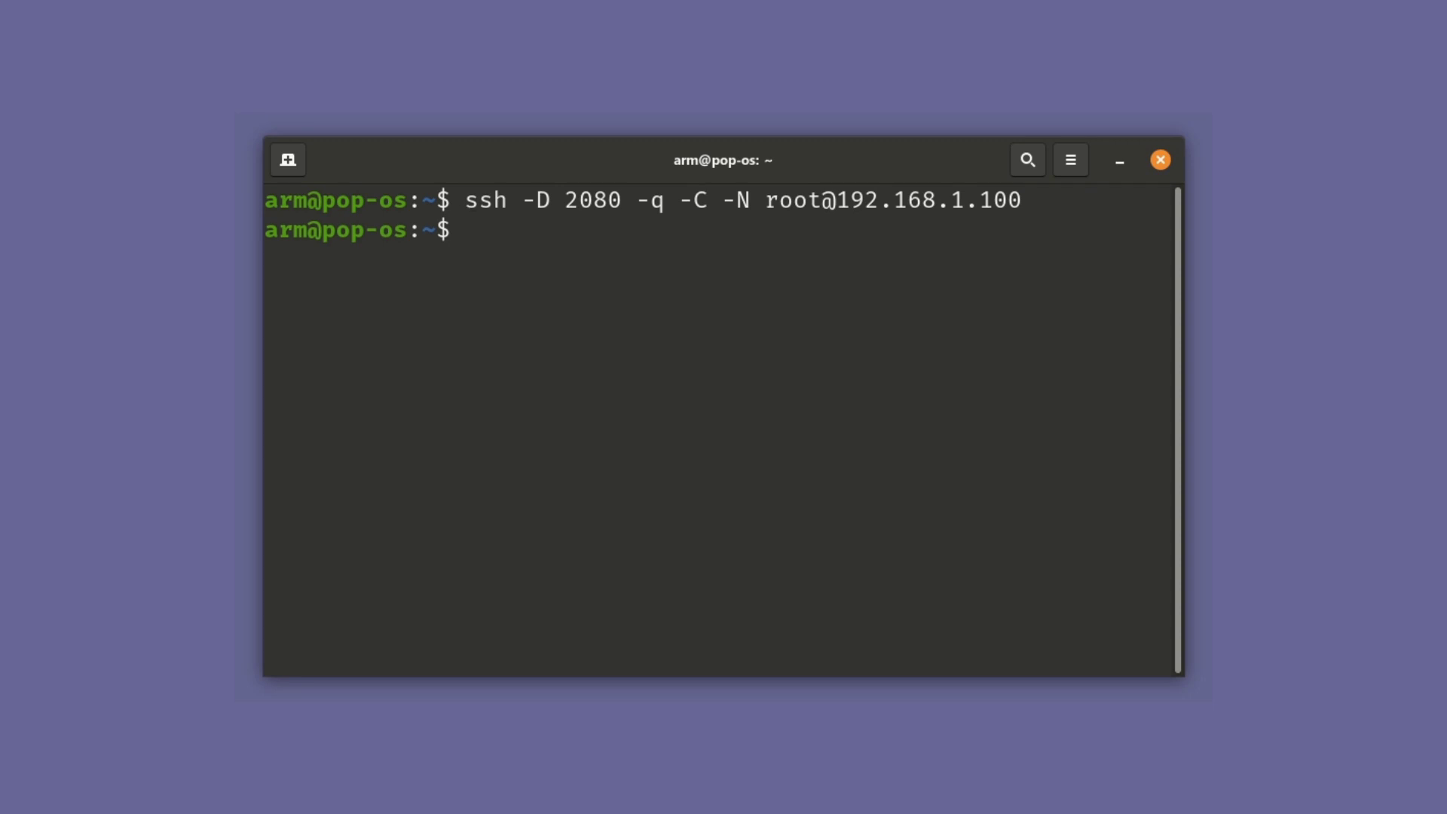
type("ping 4.2.2.1")
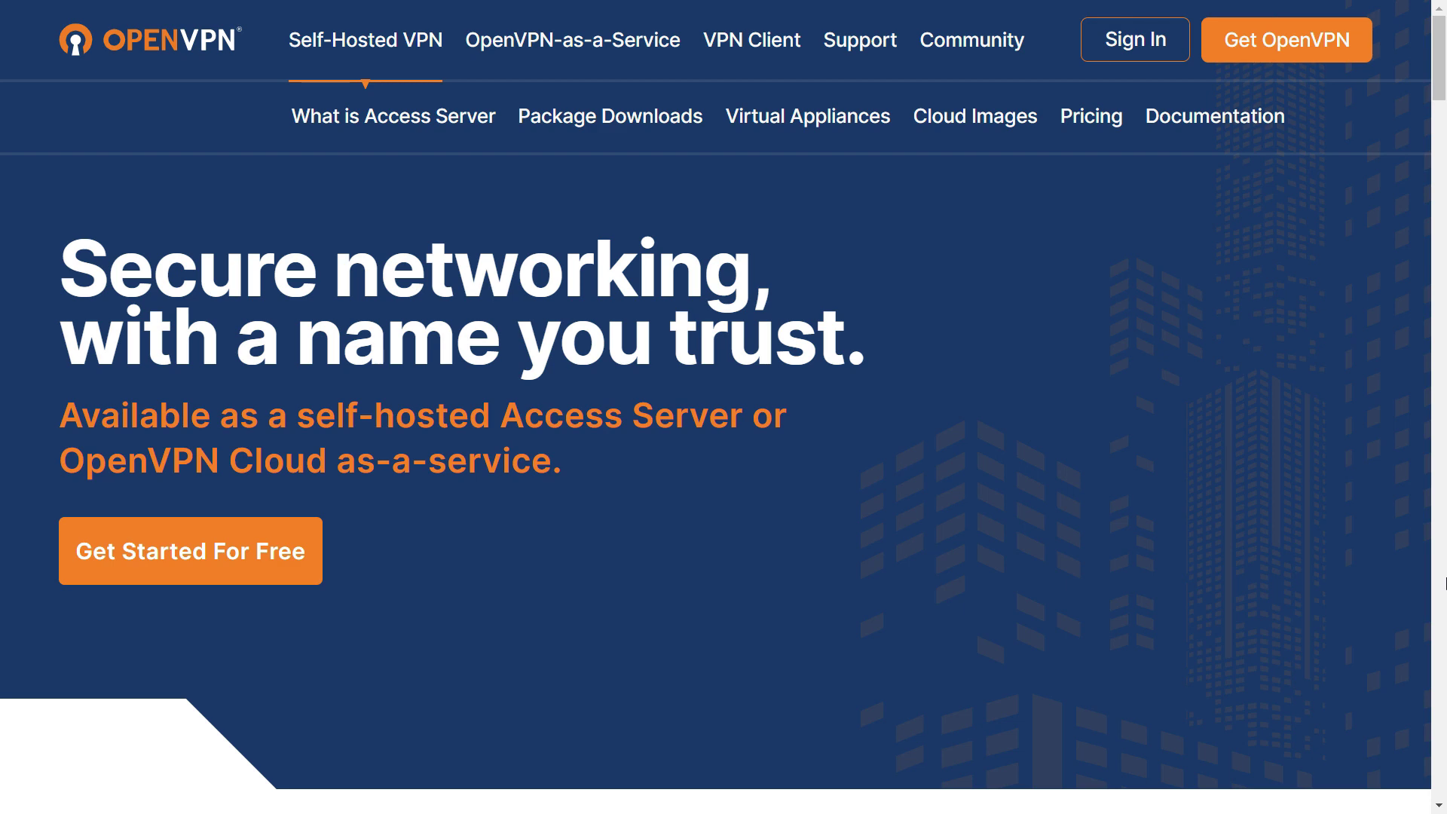
Scroll the Access Server pages, then view the MacOS, Linux, Android and iOS client downloads
key("Page_Down")
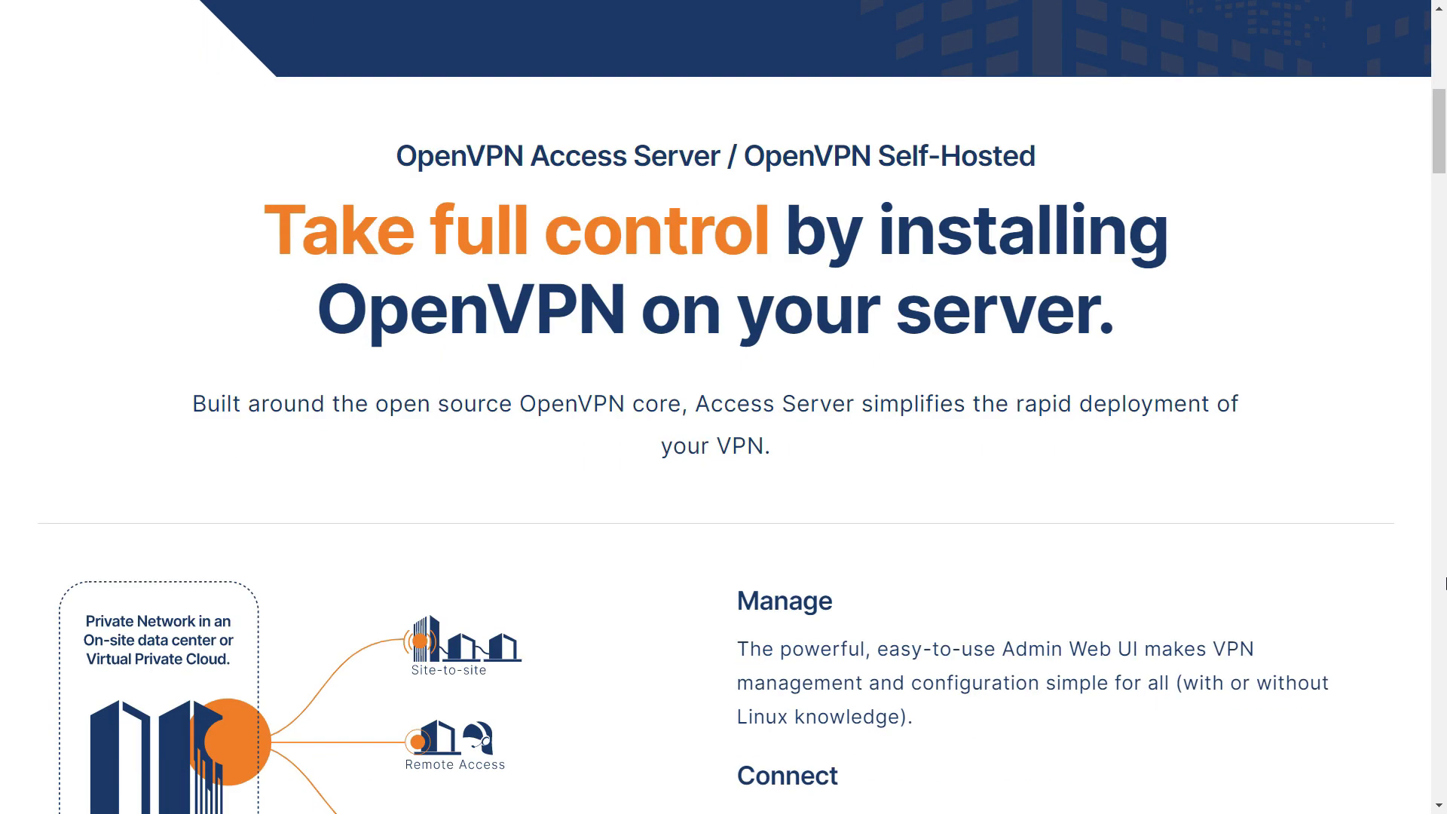
left_click_drag(1440, 128, 1442, 146)
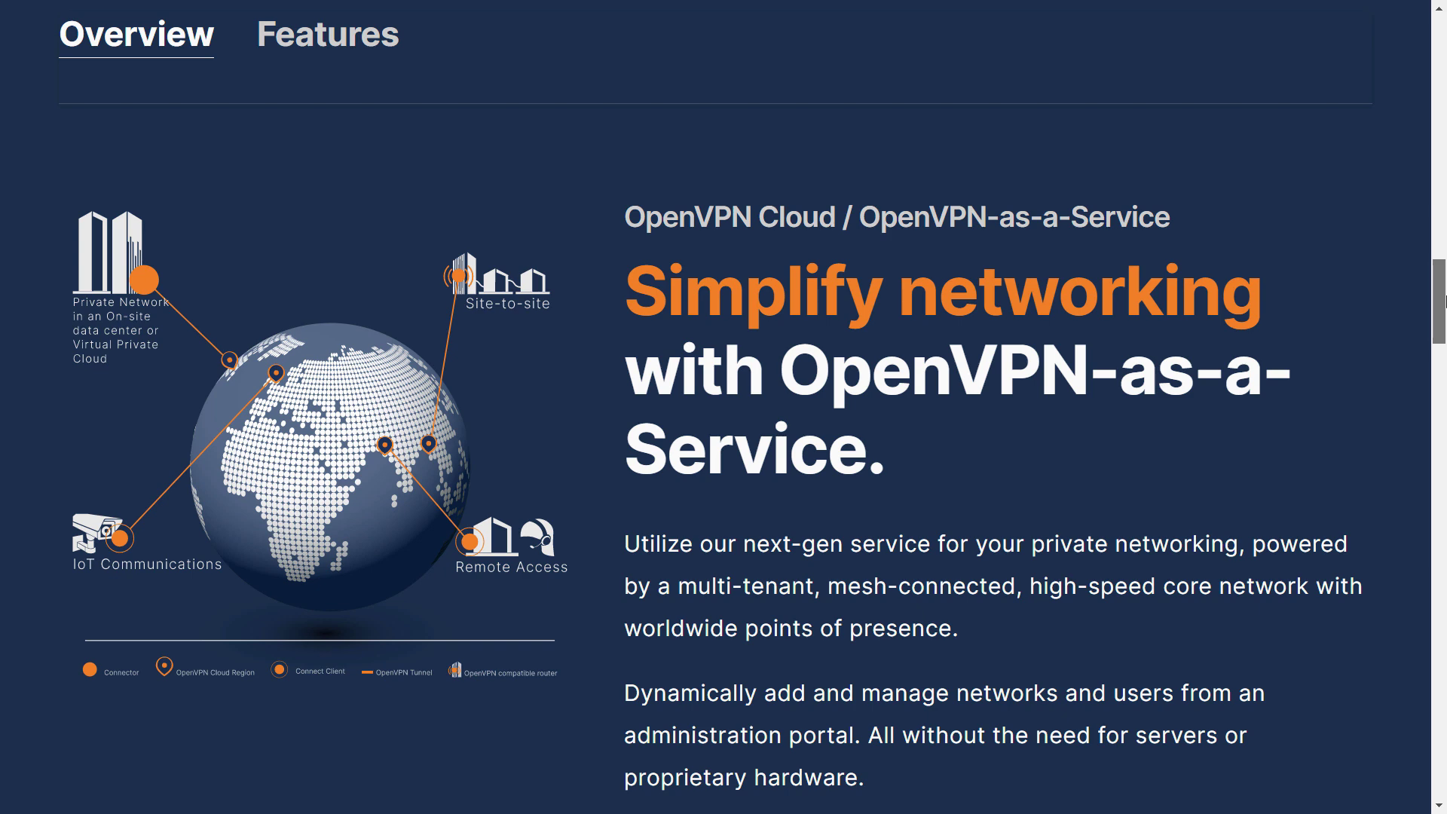
scroll(1444, 301, "down", 3)
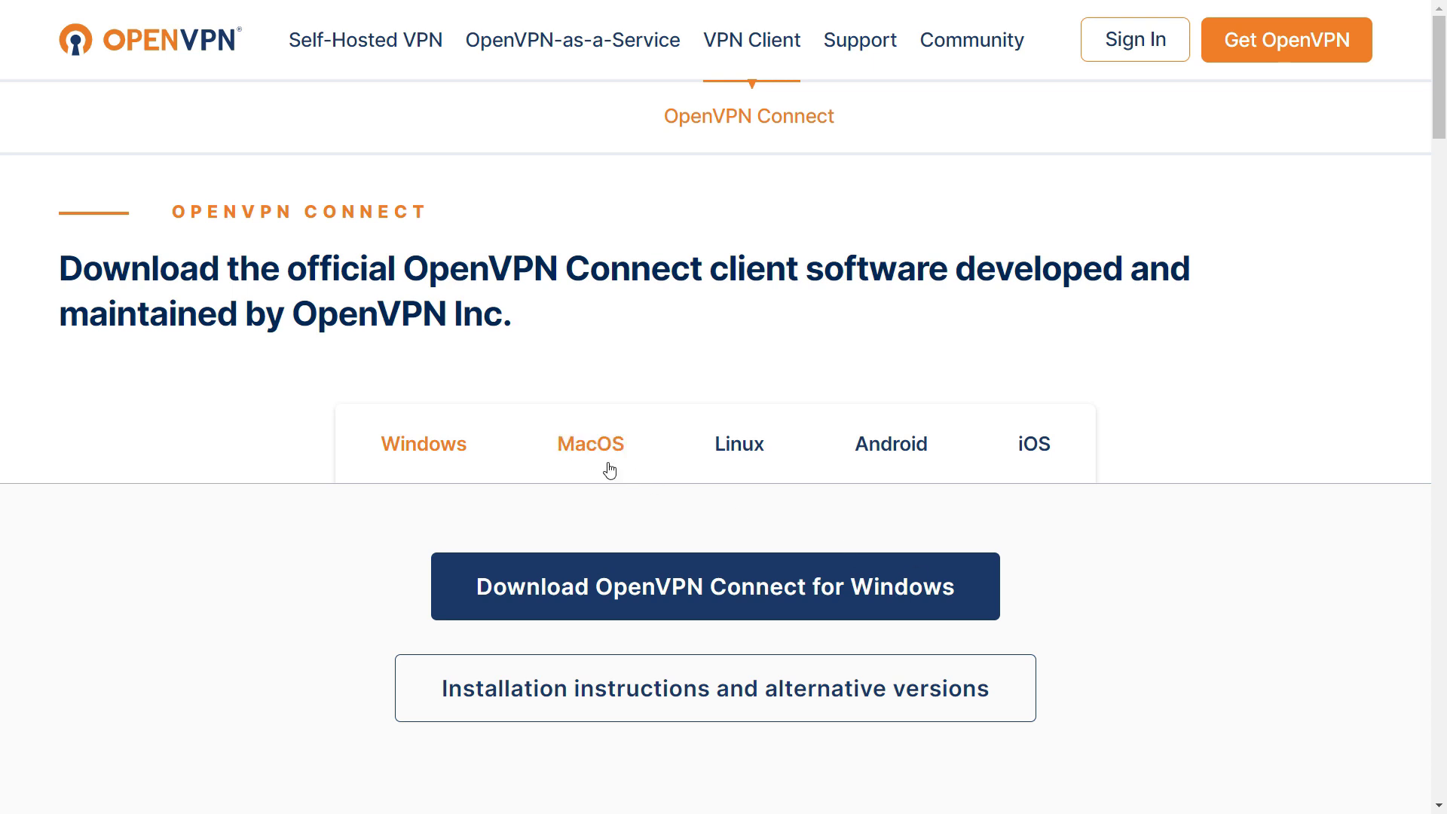
left_click(598, 465)
left_click(722, 465)
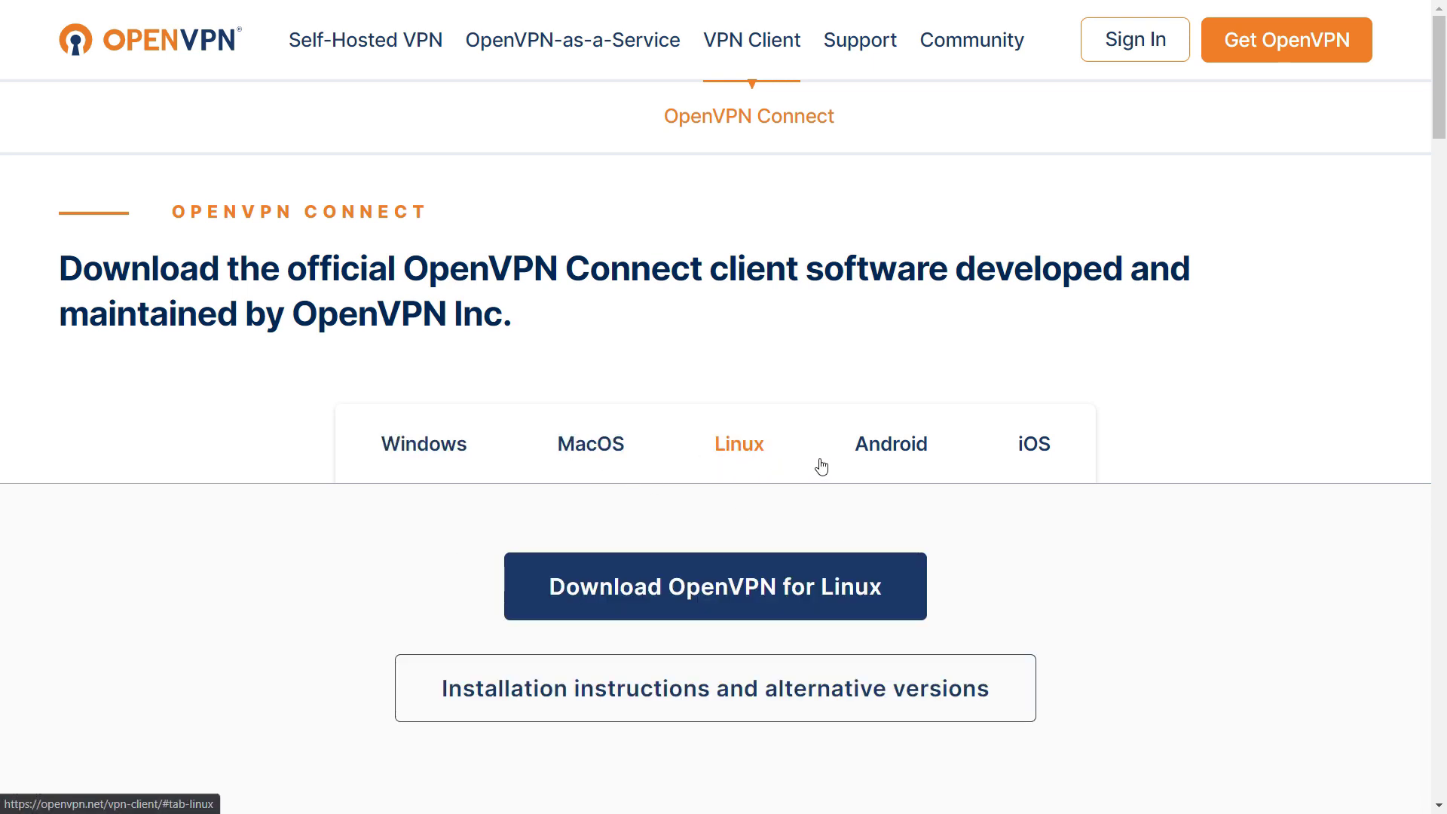
left_click(864, 462)
left_click(1019, 452)
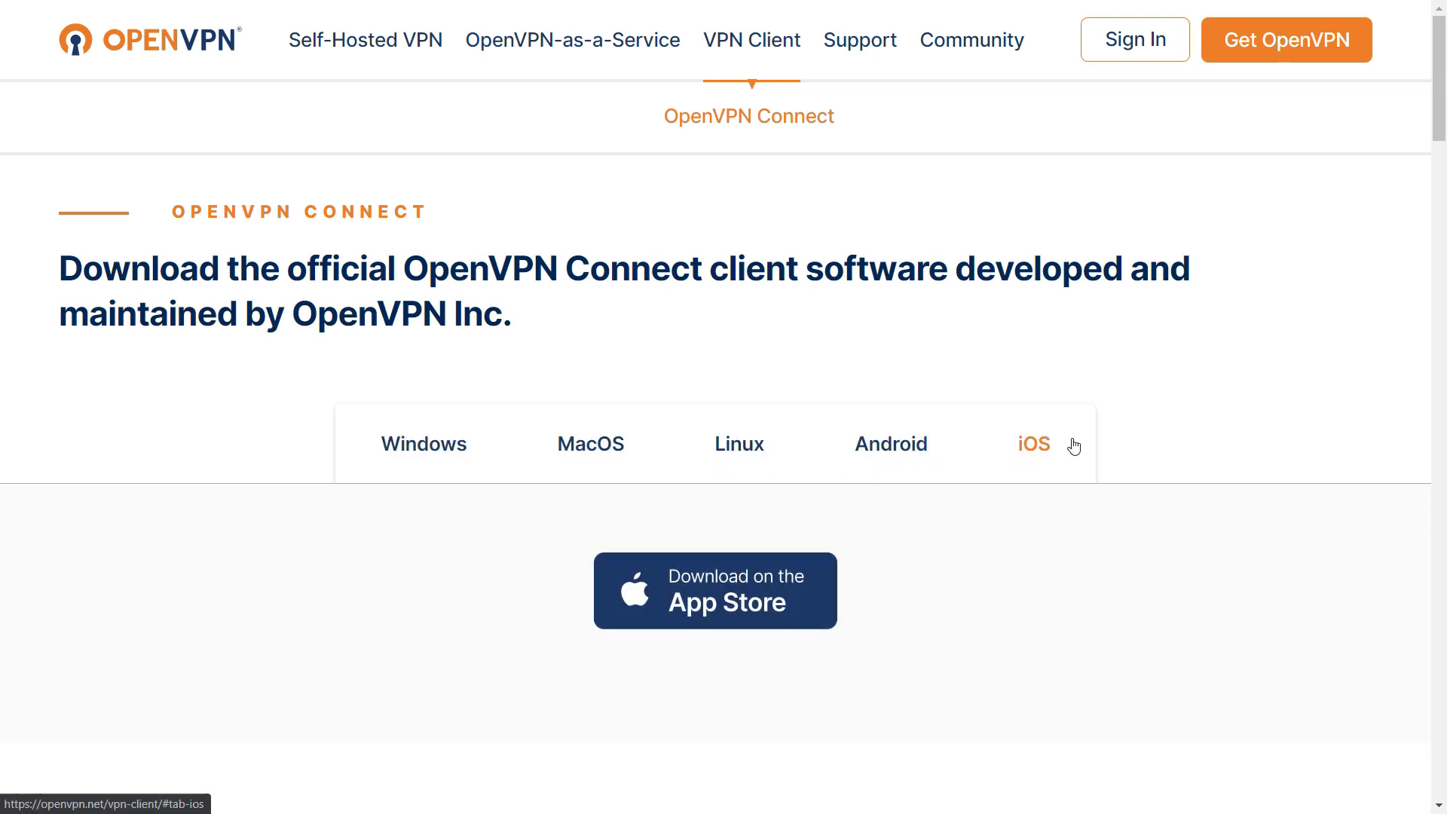
In the OVPN Ubuntu guide, highlight the sudo su and apt-get install openvpn unzip commands
key("ctrl+Tab")
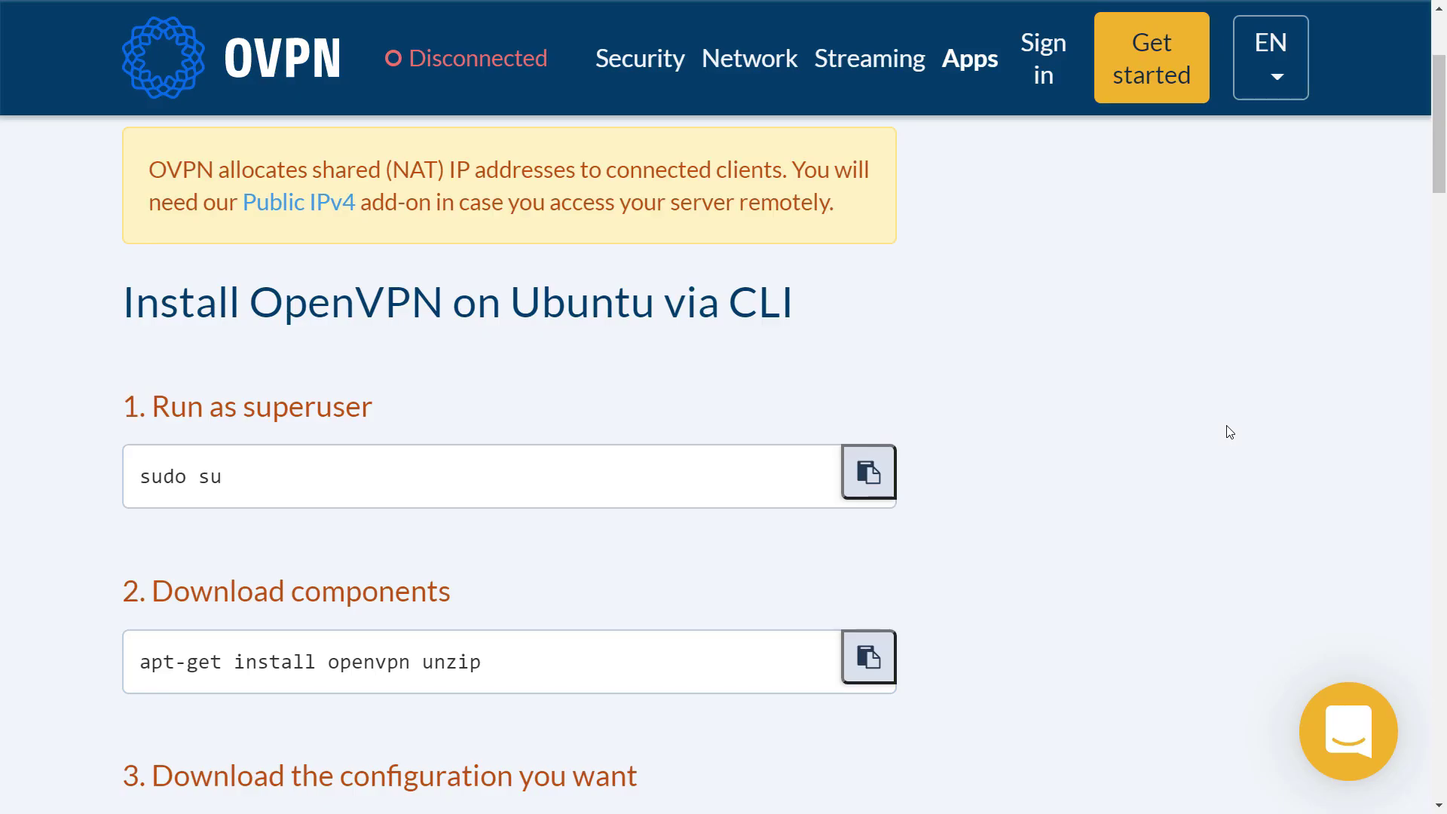
triple_click(192, 476)
scroll(120, 519, "down", 3)
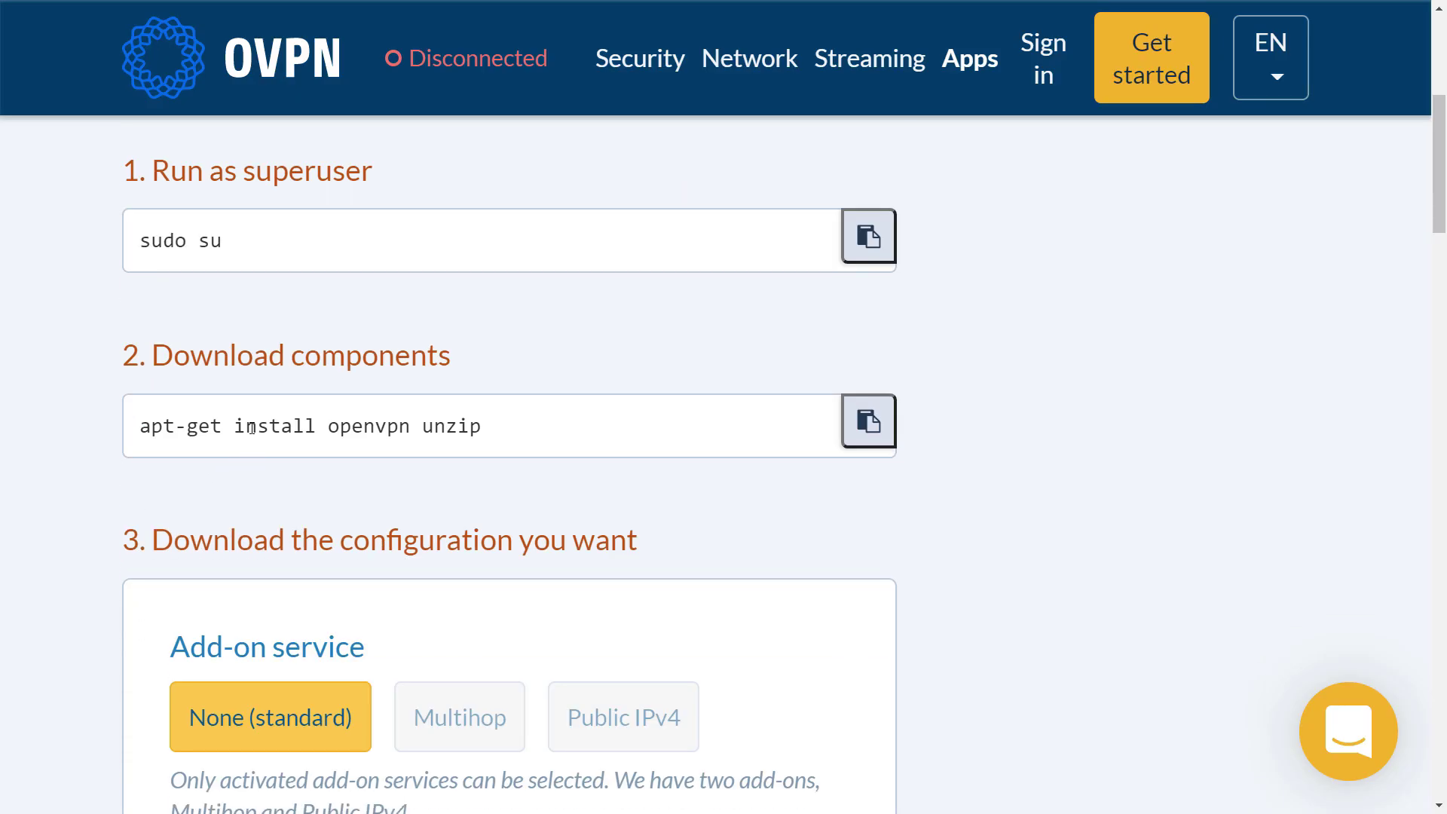
triple_click(252, 426)
scroll(252, 430, "down", 15)
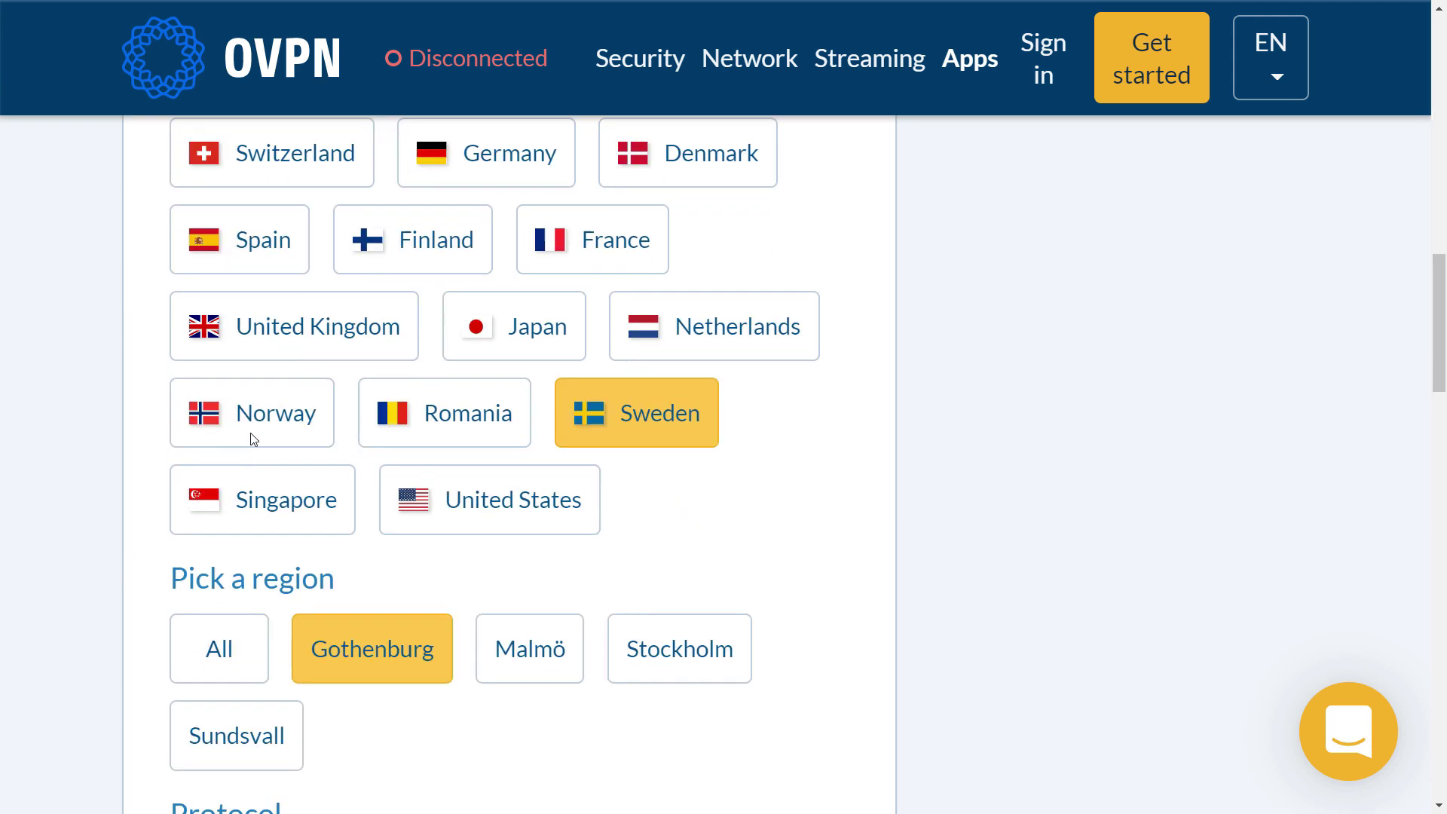
scroll(254, 441, "down", 3)
Switch the Gothenburg configuration protocol to TCP, then back to UDP
left_click(332, 478)
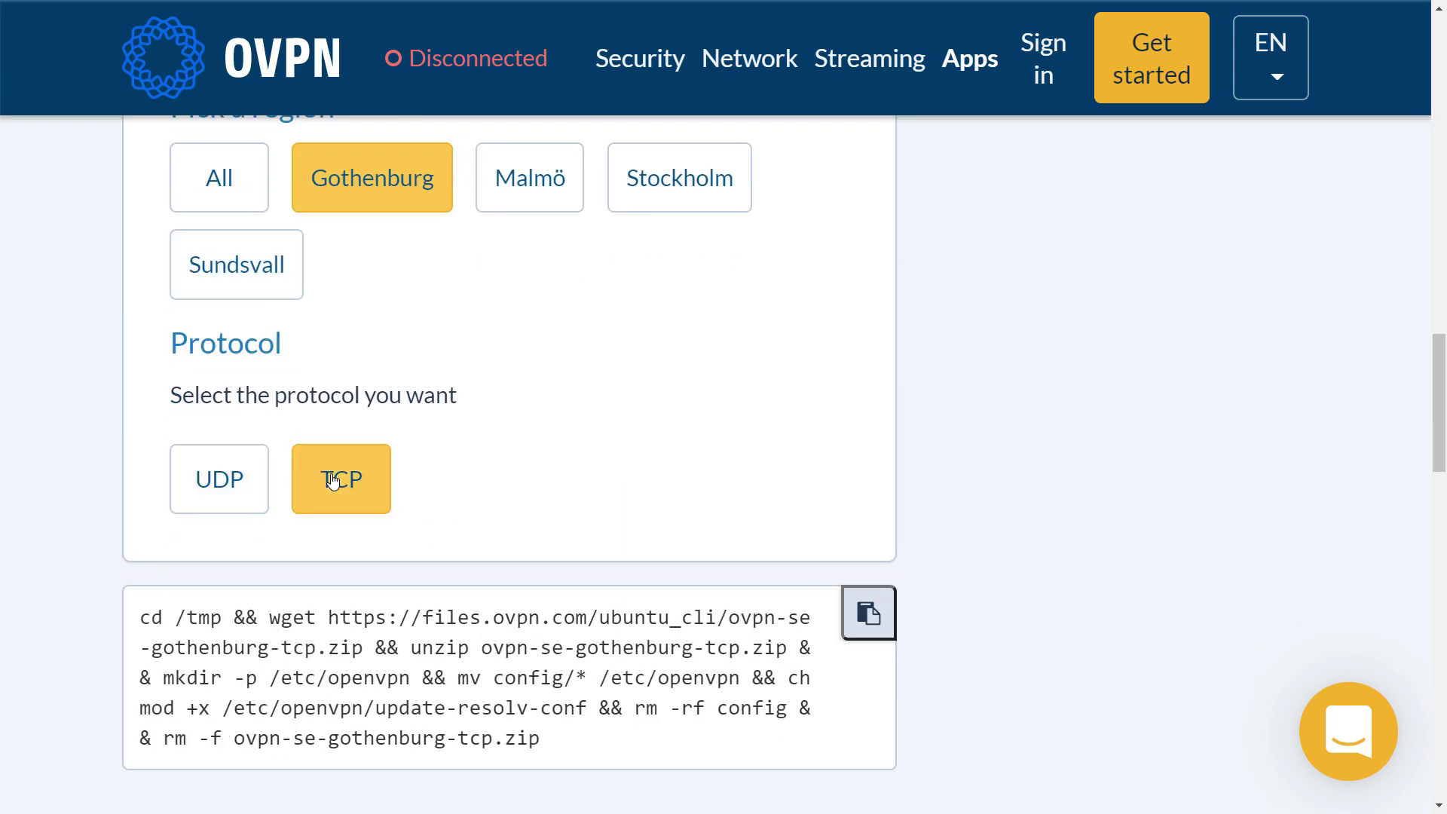
left_click(240, 483)
scroll(239, 484, "down", 9)
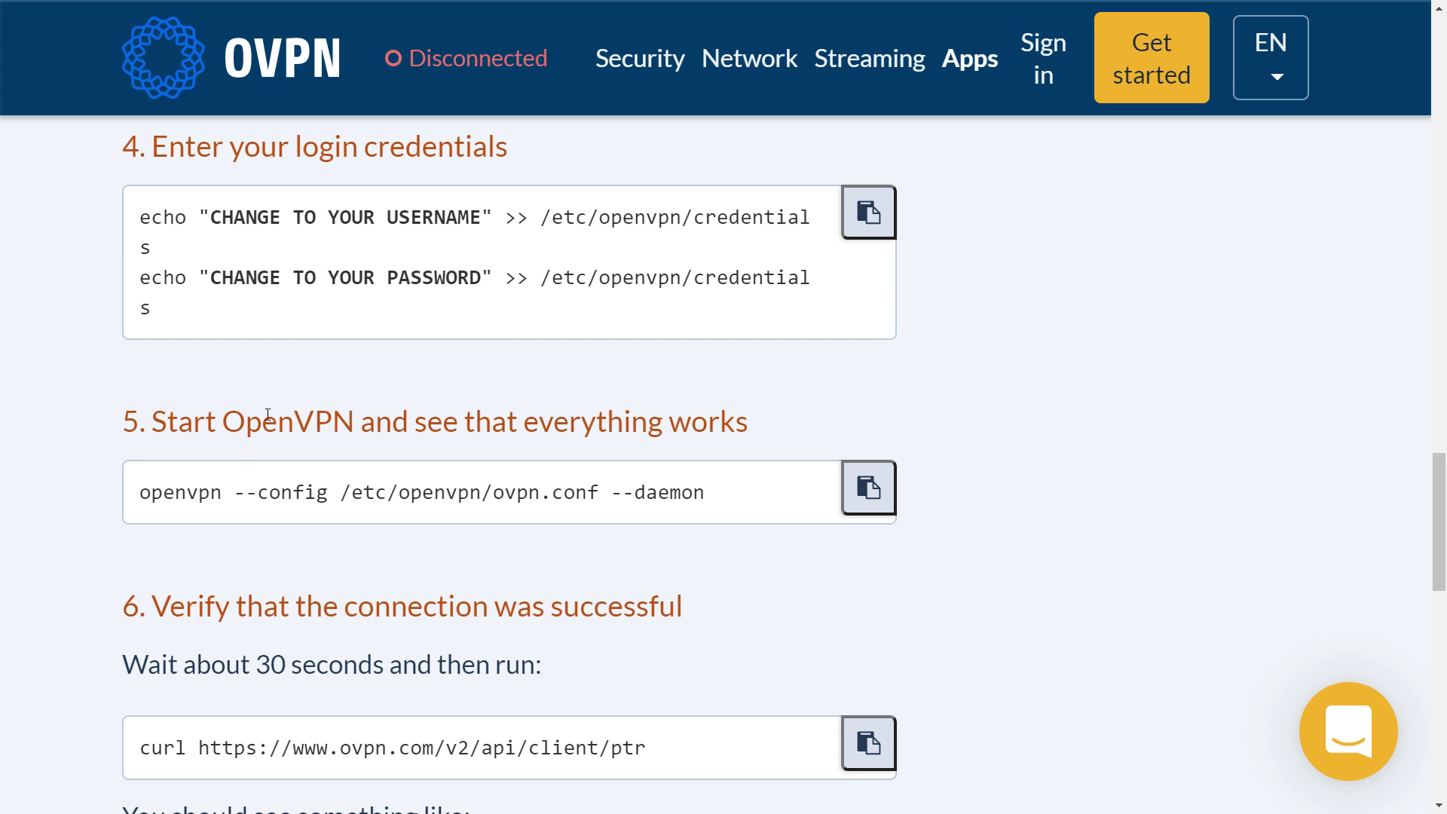
scroll(582, 359, "down", 3)
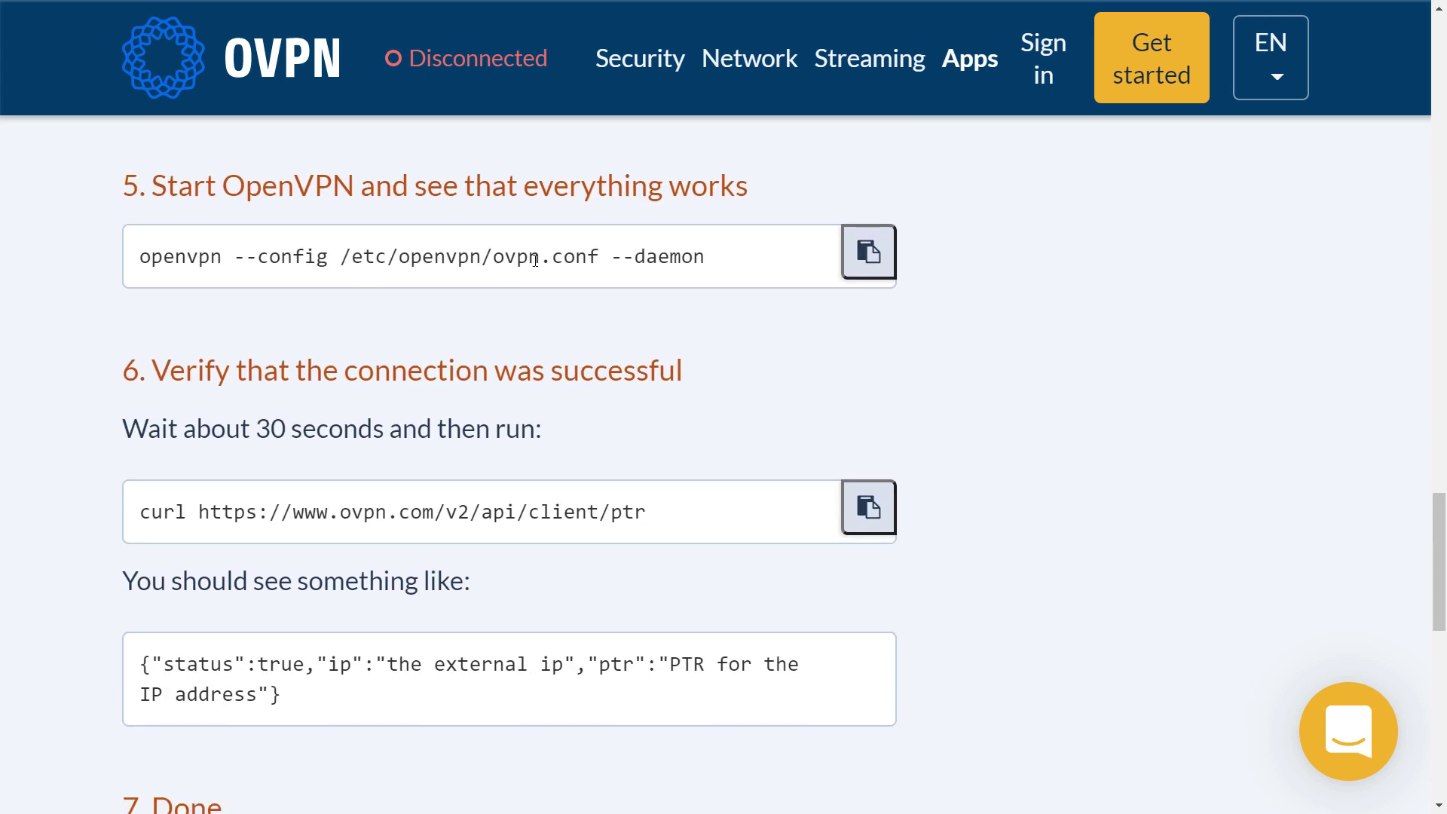
Highlight the openvpn start command, the curl check and the expected JSON output
triple_click(536, 261)
scroll(533, 299, "down", 3)
triple_click(520, 279)
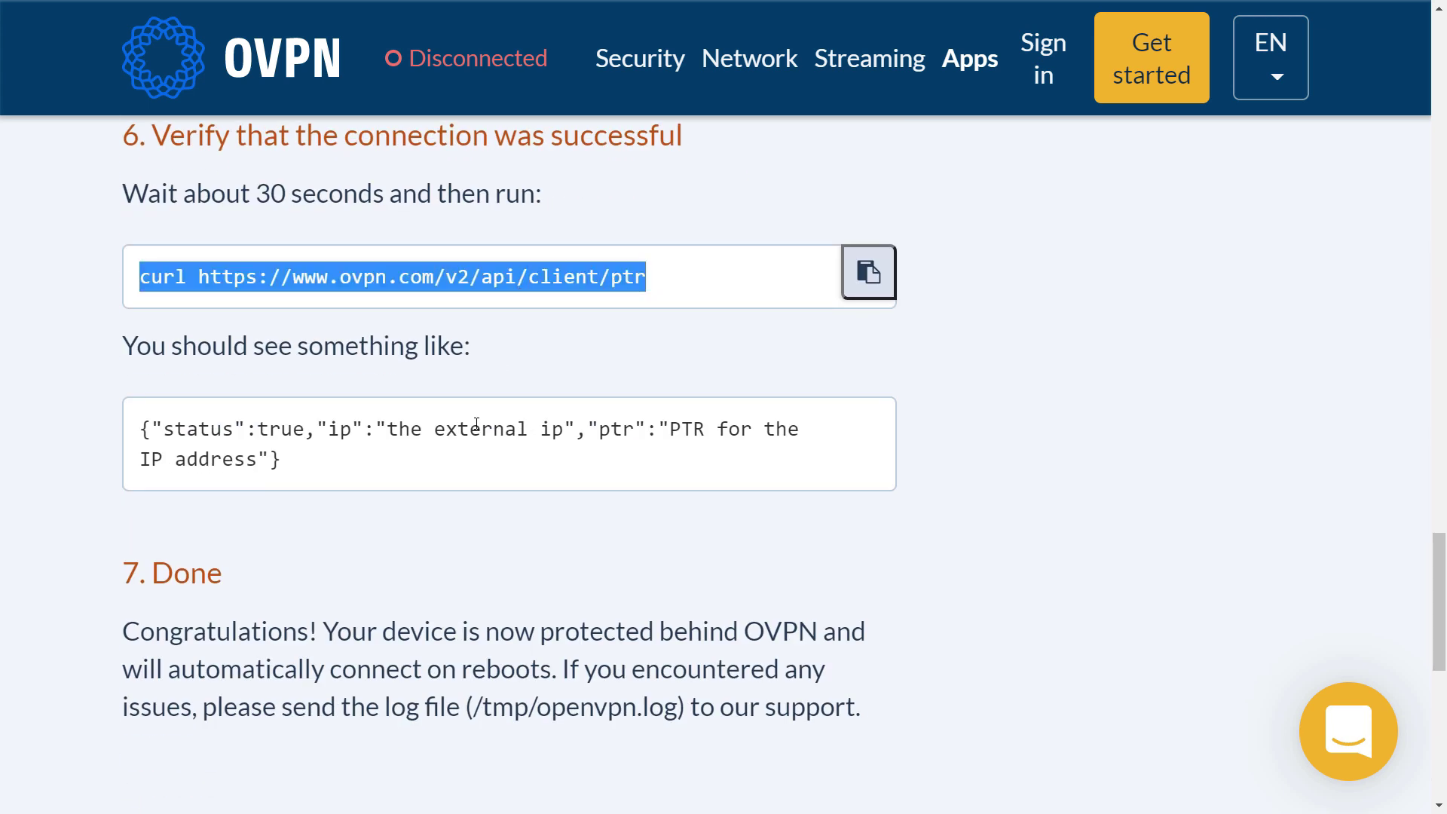
triple_click(477, 424)
scroll(478, 452, "down", 5)
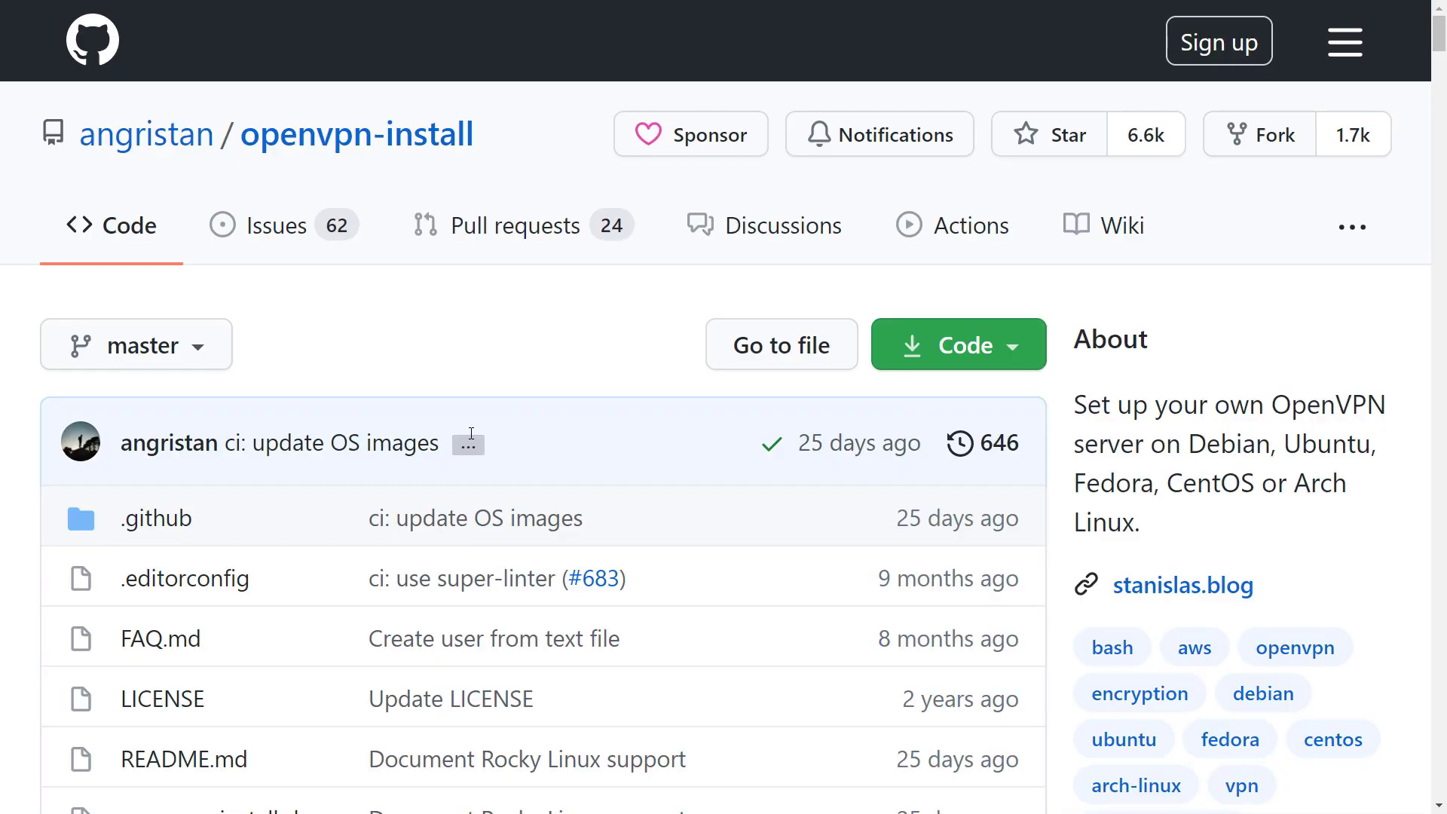
Scroll the openvpn-install README to Usage, highlighting the curl, chmod and ./openvpn-install.sh lines
left_click_drag(50, 143, 473, 144)
left_click(501, 151)
scroll(350, 377, "down", 9)
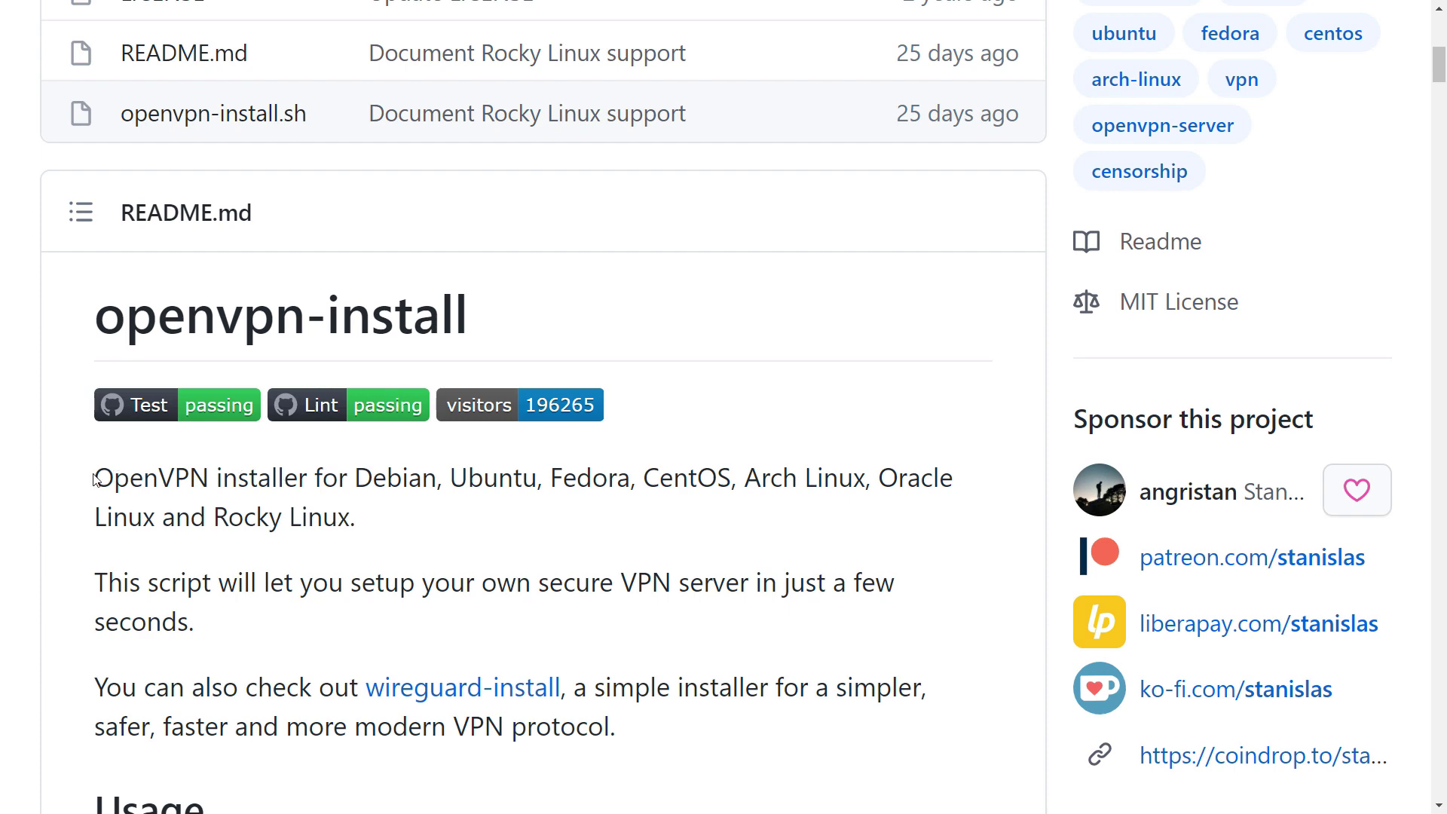
left_click_drag(91, 481, 439, 523)
scroll(441, 525, "down", 3)
scroll(440, 525, "down", 6)
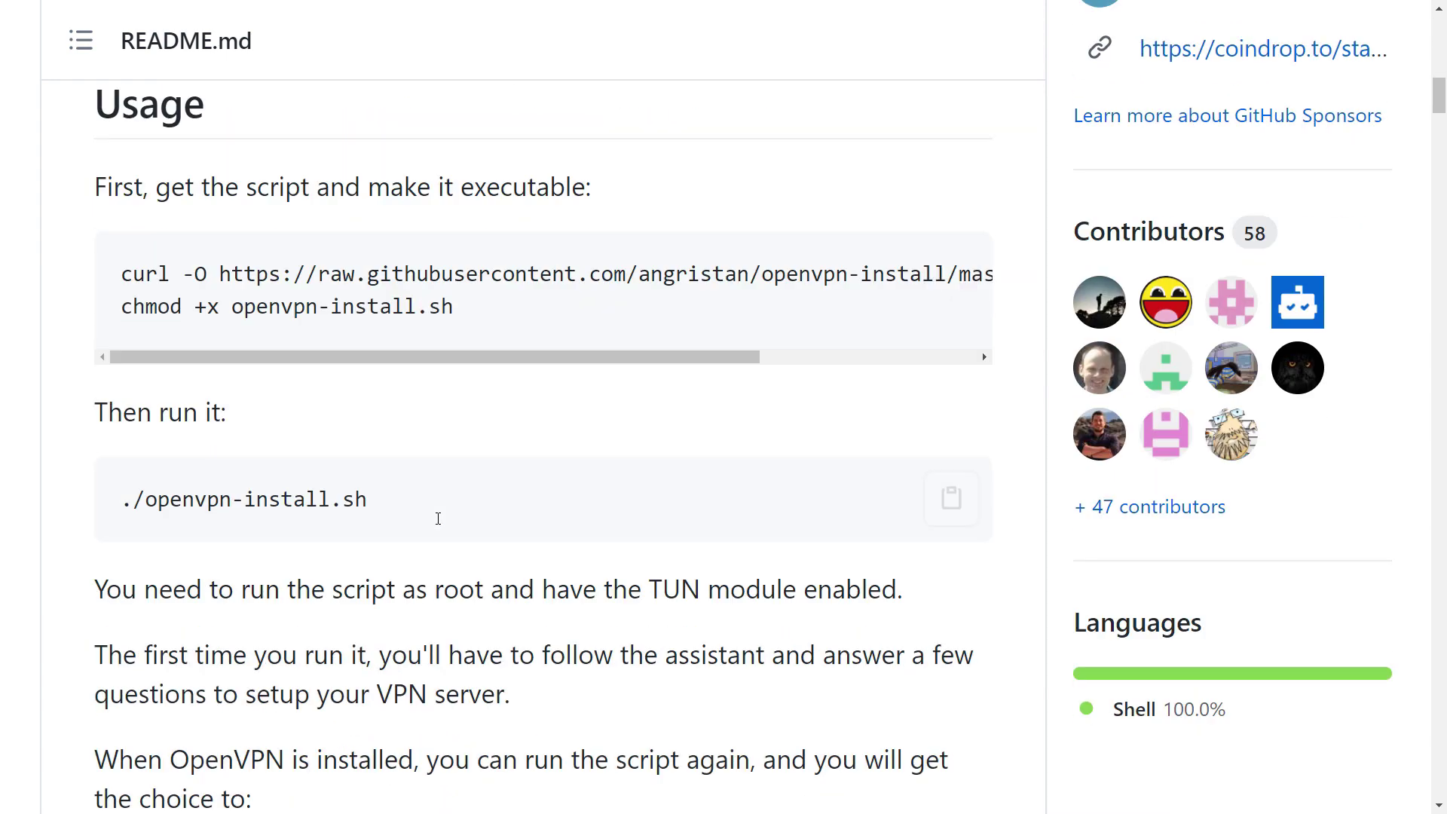
triple_click(346, 294)
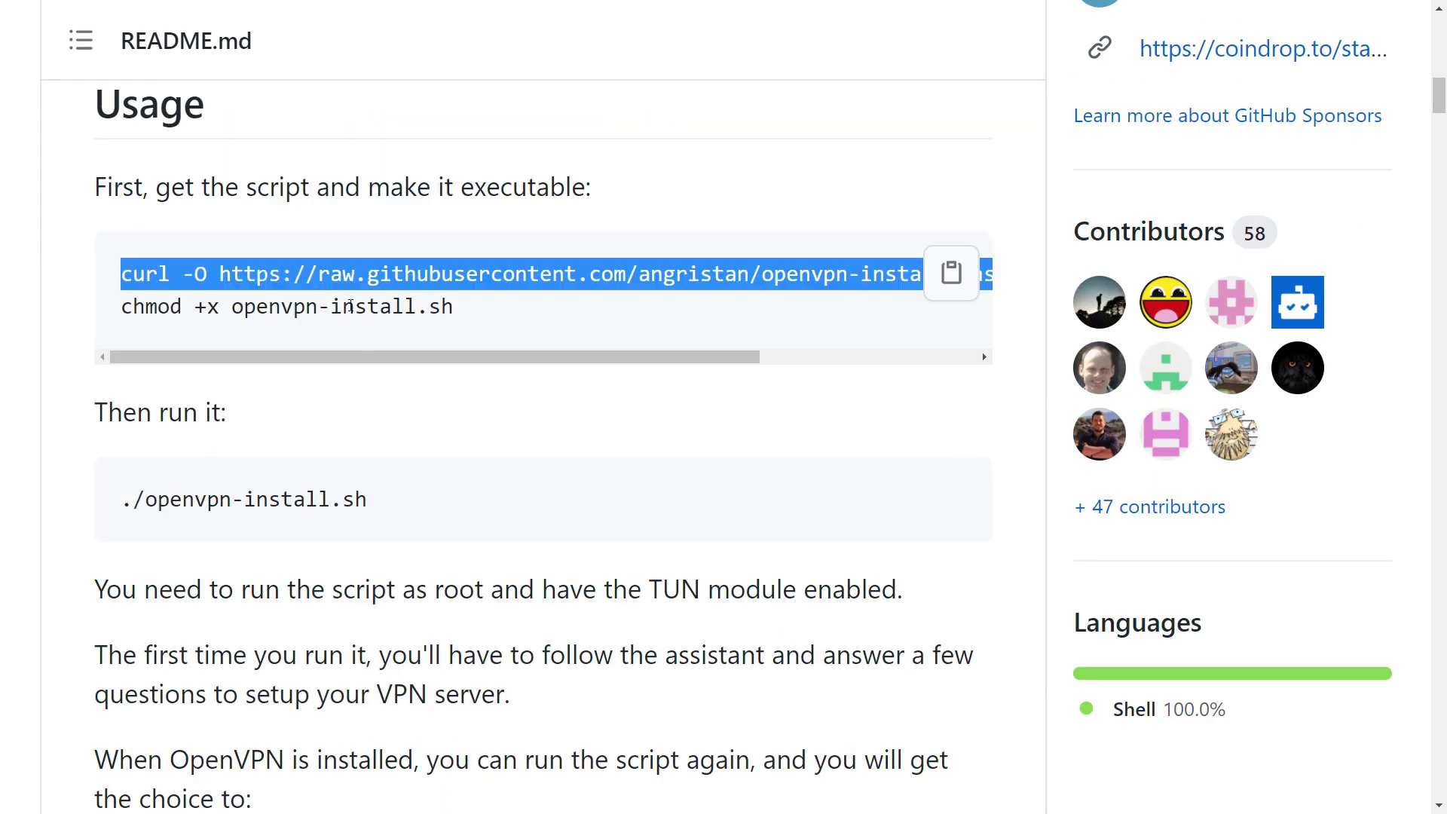
triple_click(351, 305)
triple_click(309, 498)
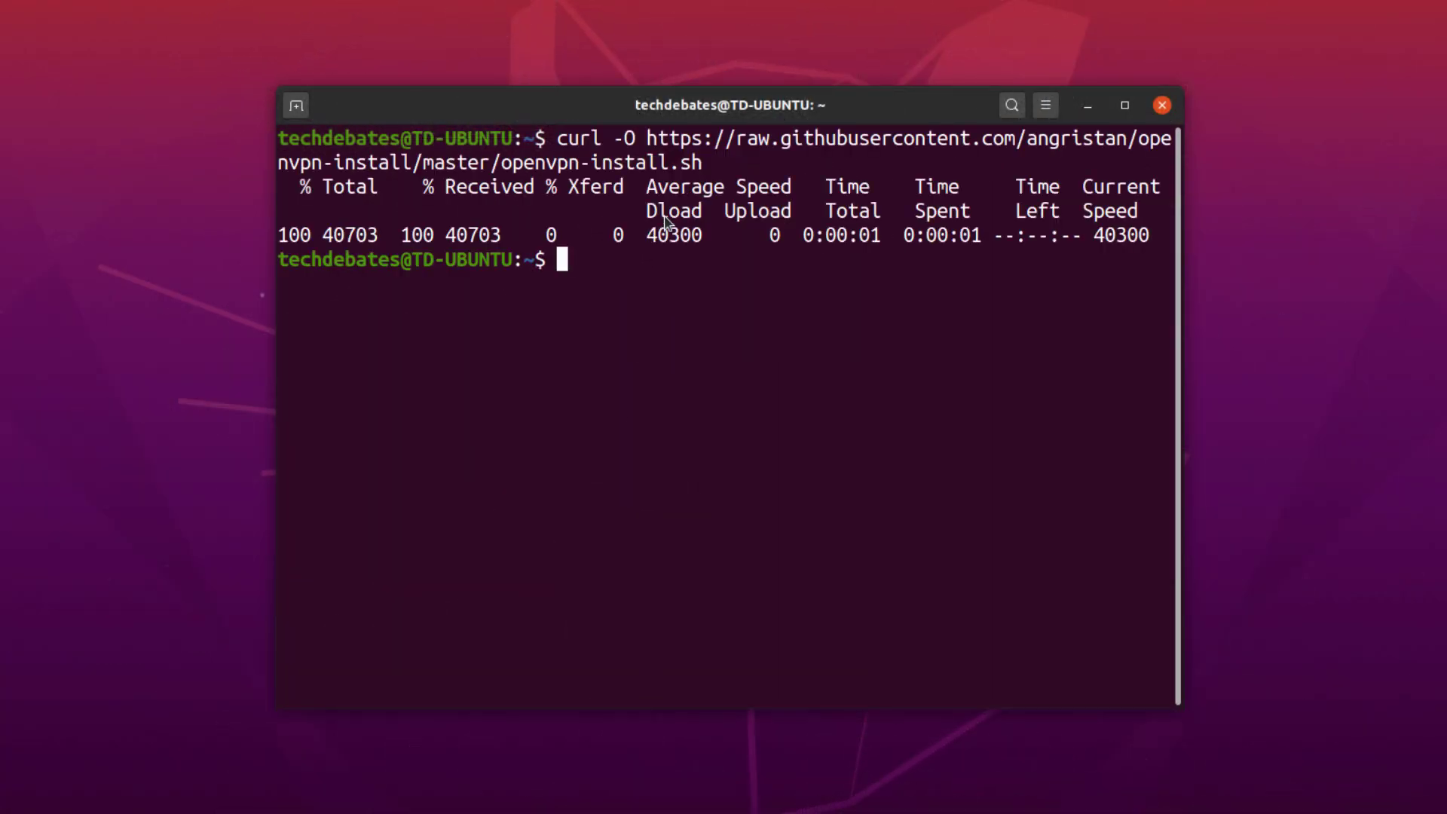
Make openvpn-install.sh executable with chmod +x and try running it without sudo
type("chmod +")
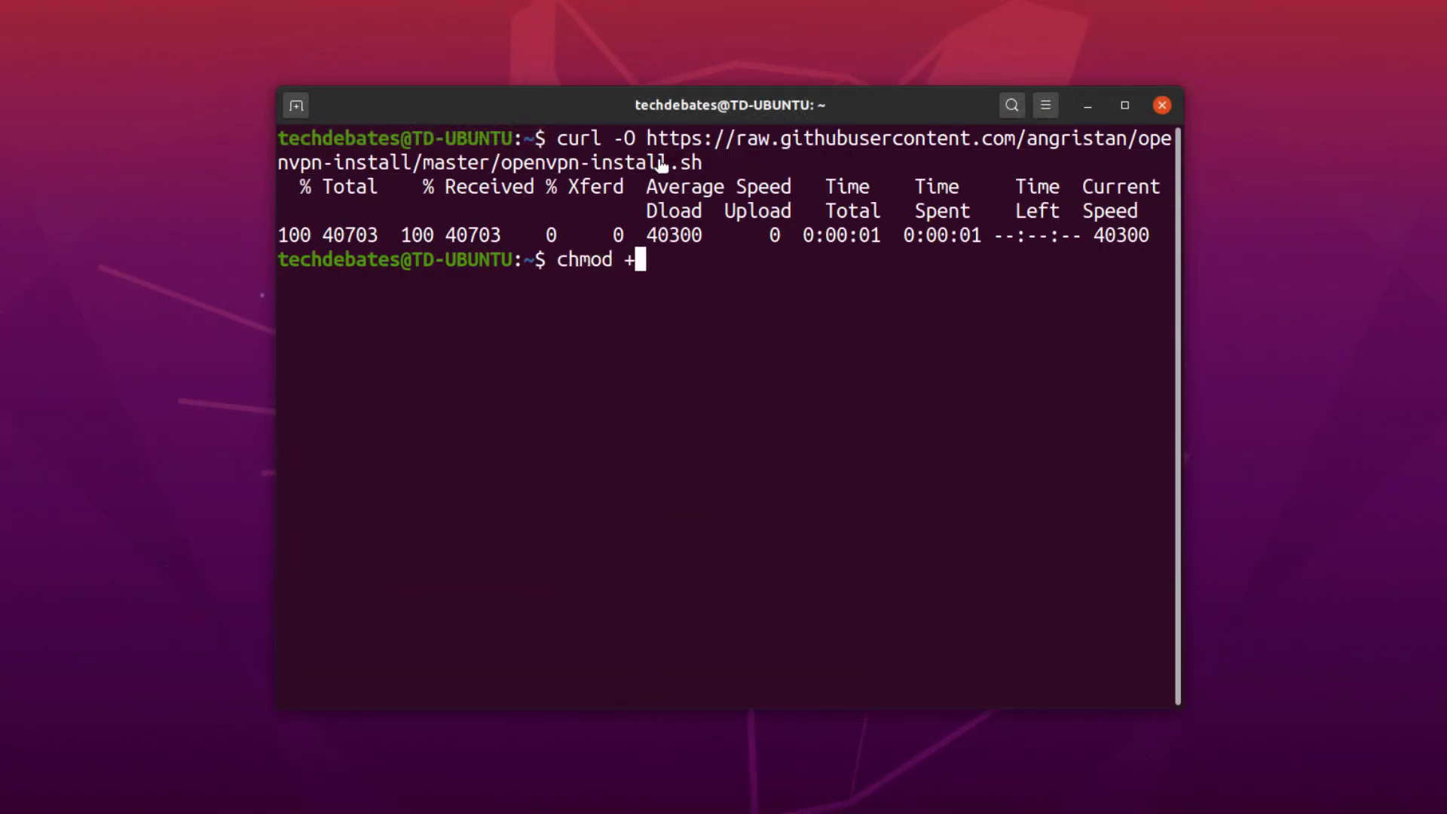
type("x openvpn-install.sh")
key("Return")
type("./openvpn-install.sh")
key("Return")
Rerun the installer with sudo, accepting the default address, no IPv6 and port 1194
key("Up")
key("Home")
type("sudo")
key("Return")
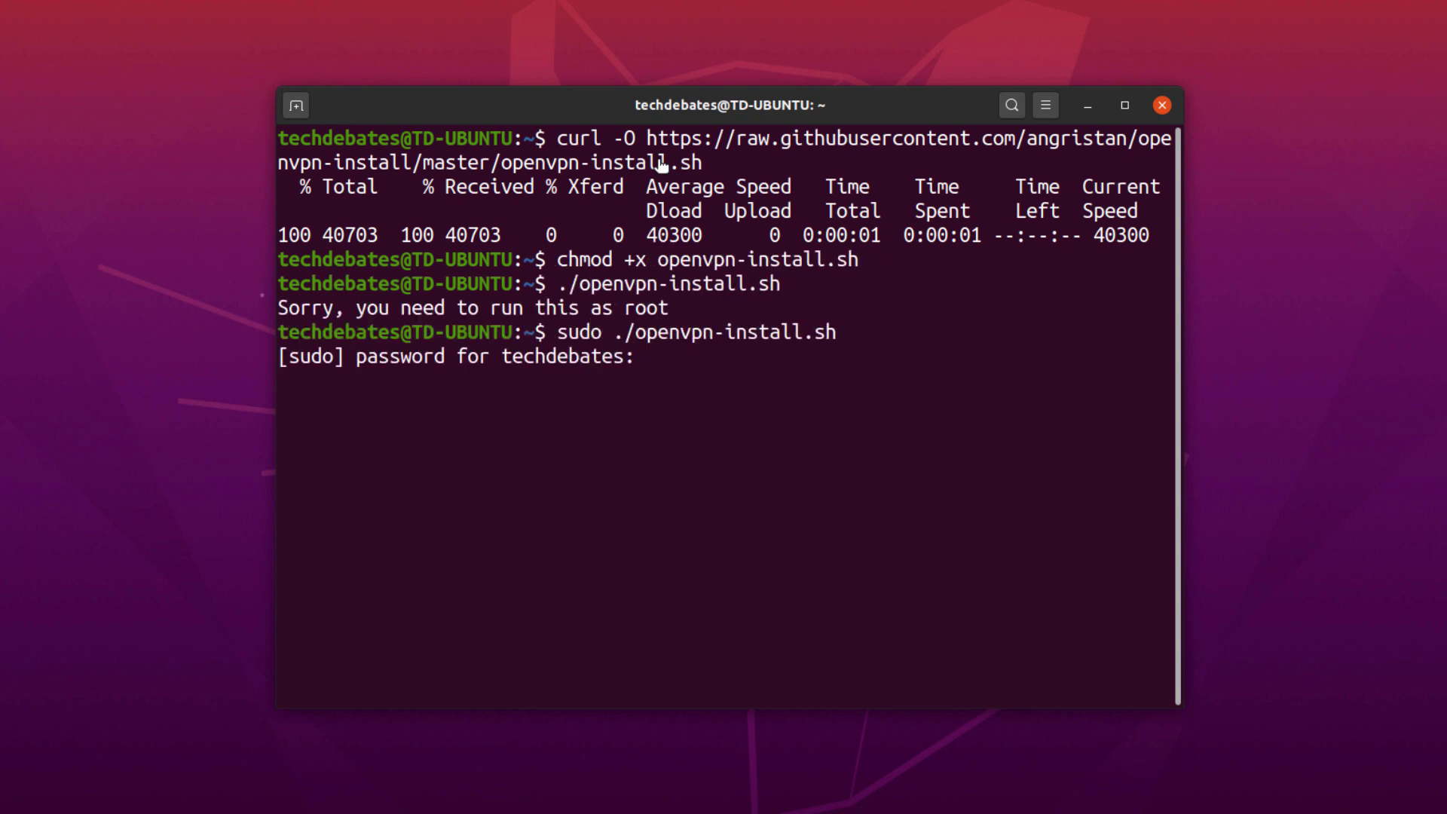
key("Return")
key("Return")
key("Return")
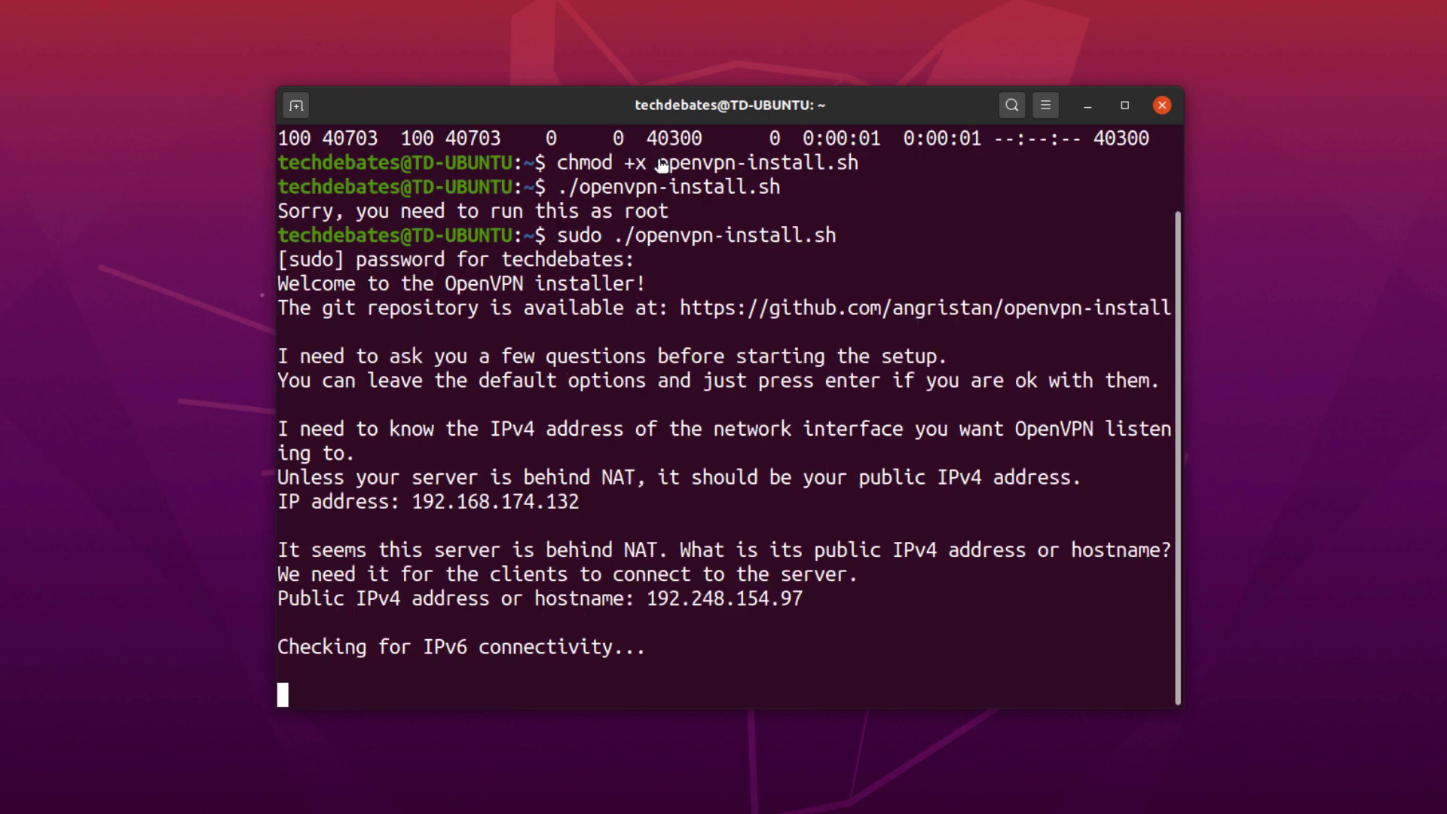
key("Return")
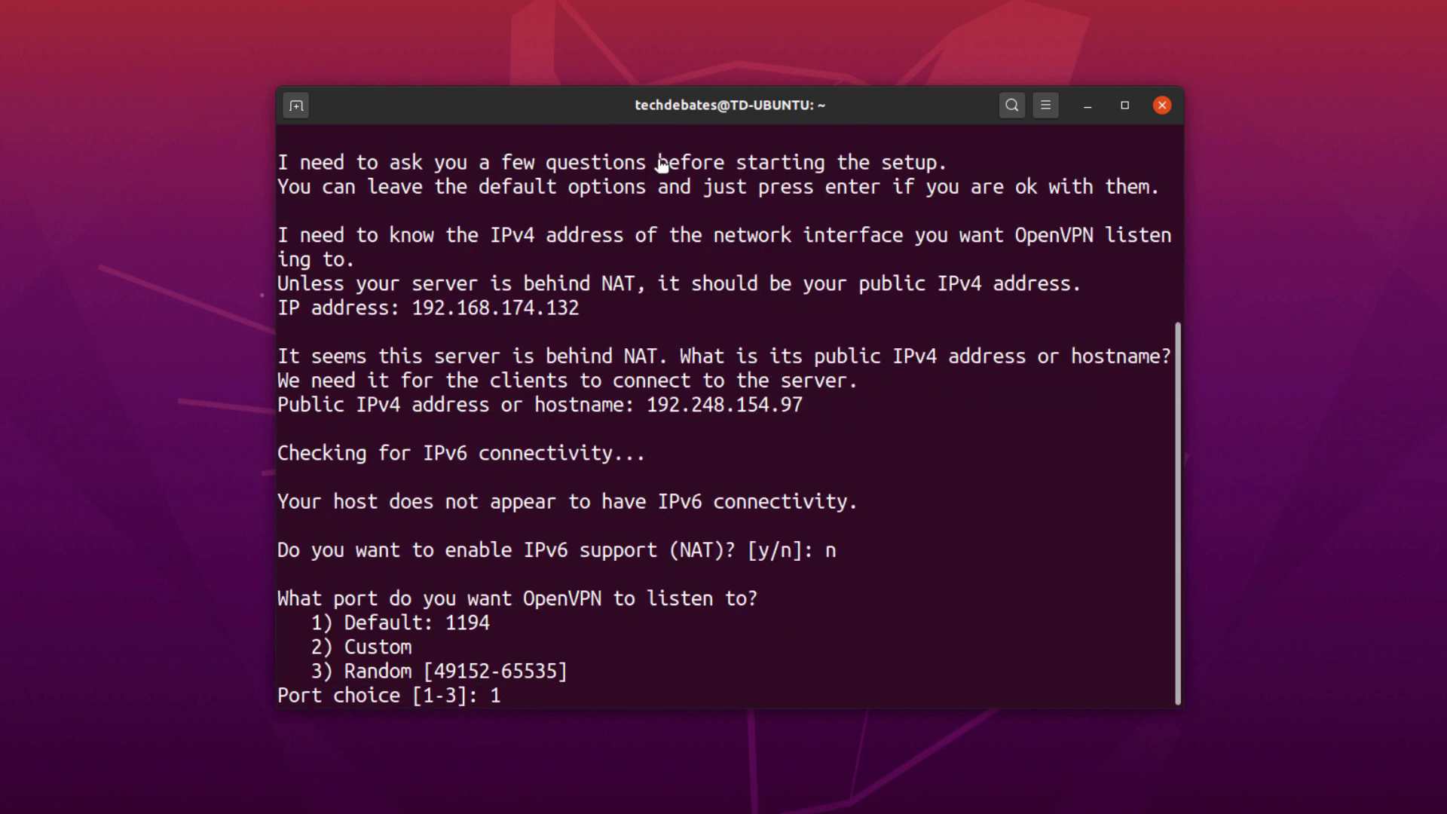
key("Return")
key("Return")
key("Return")
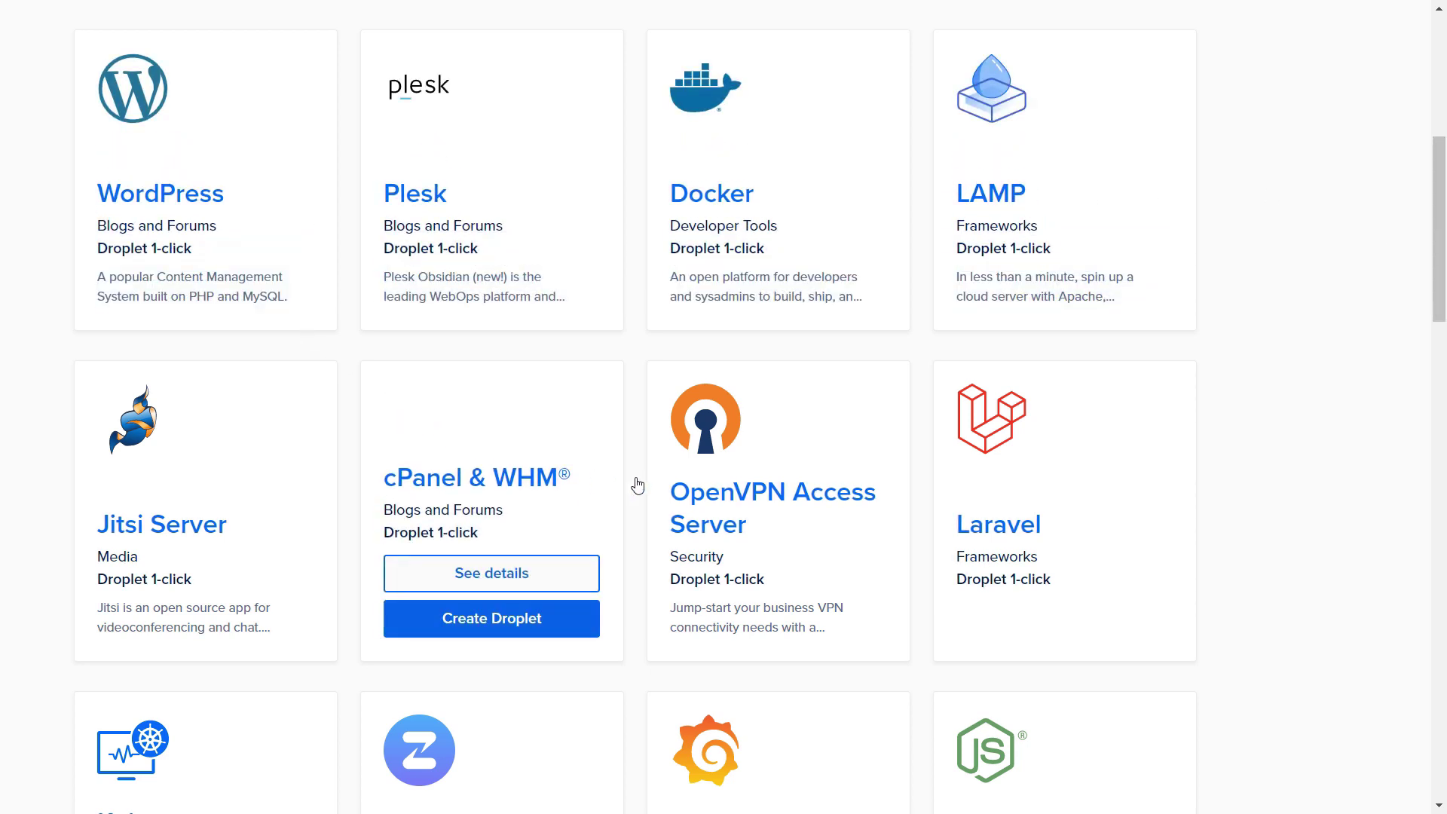
Open the OpenVPN Access Server Marketplace listing and enlarge the page to 125%
left_click(787, 575)
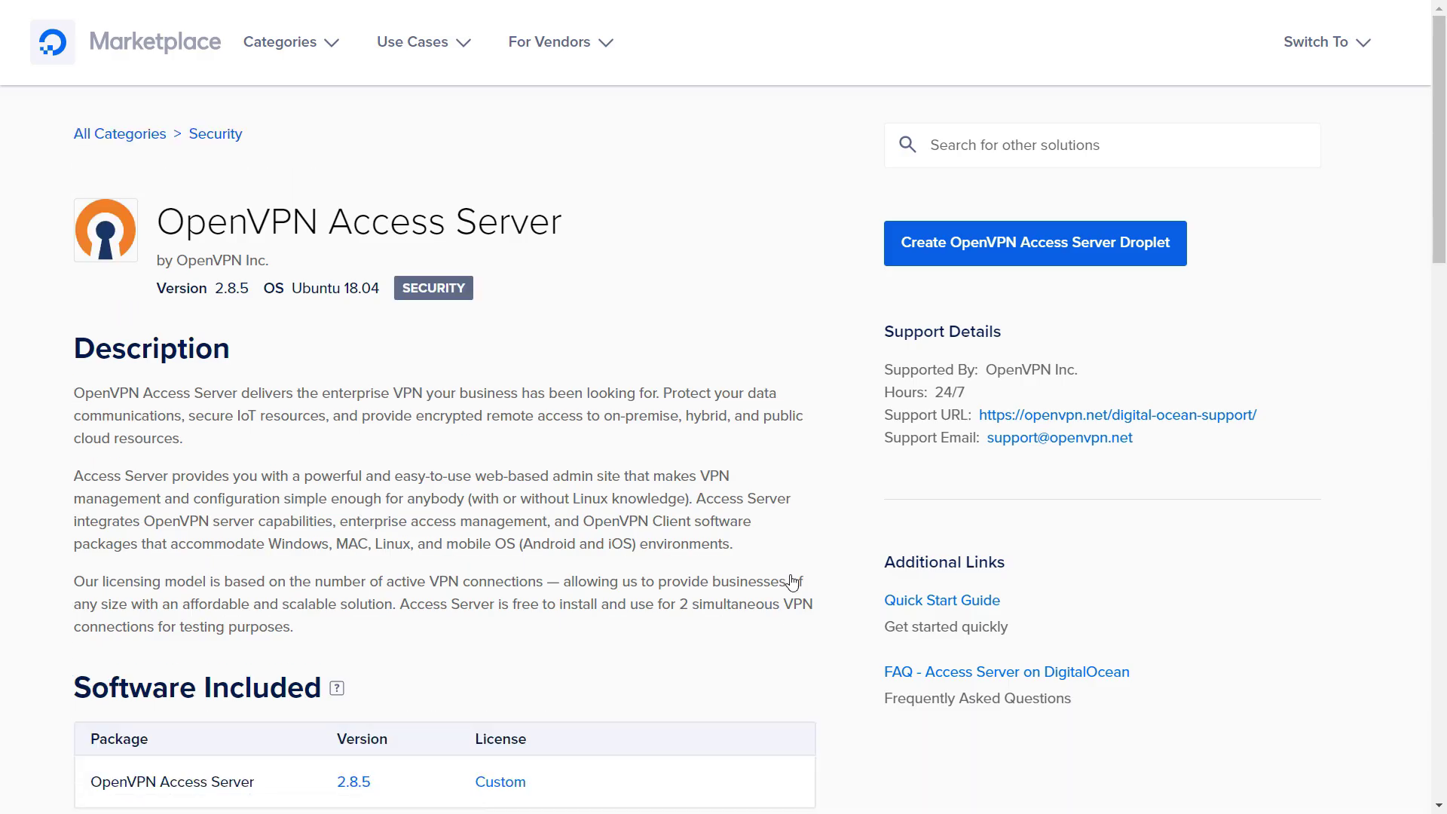
key("ctrl+plus")
key("ctrl+plus")
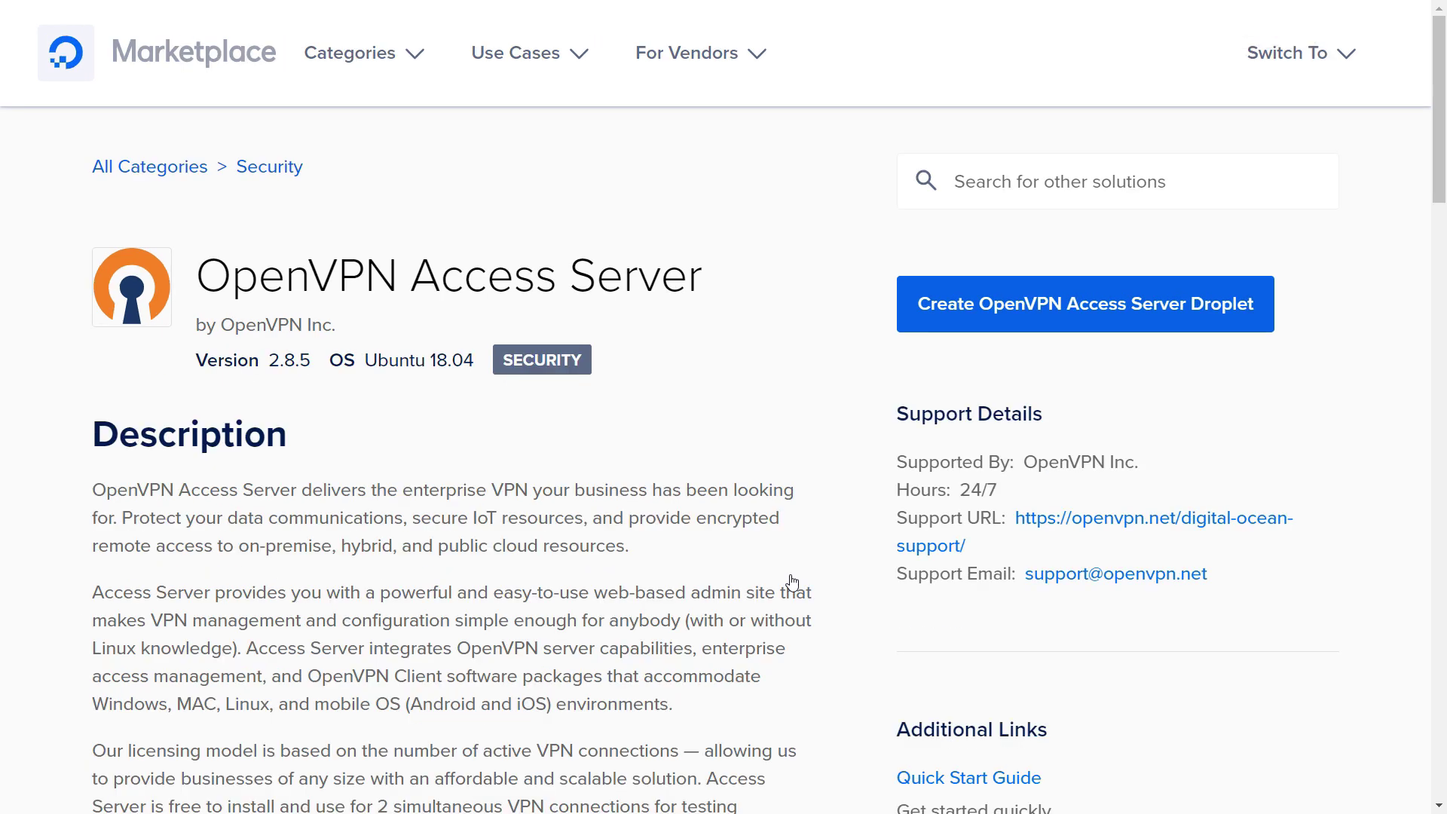
left_click_drag(1443, 169, 1444, 375)
left_click_drag(92, 154, 436, 249)
left_click(437, 252)
Scroll down the OpenVPN Access Server listing to the API Creation section
scroll(437, 252, "down", 8)
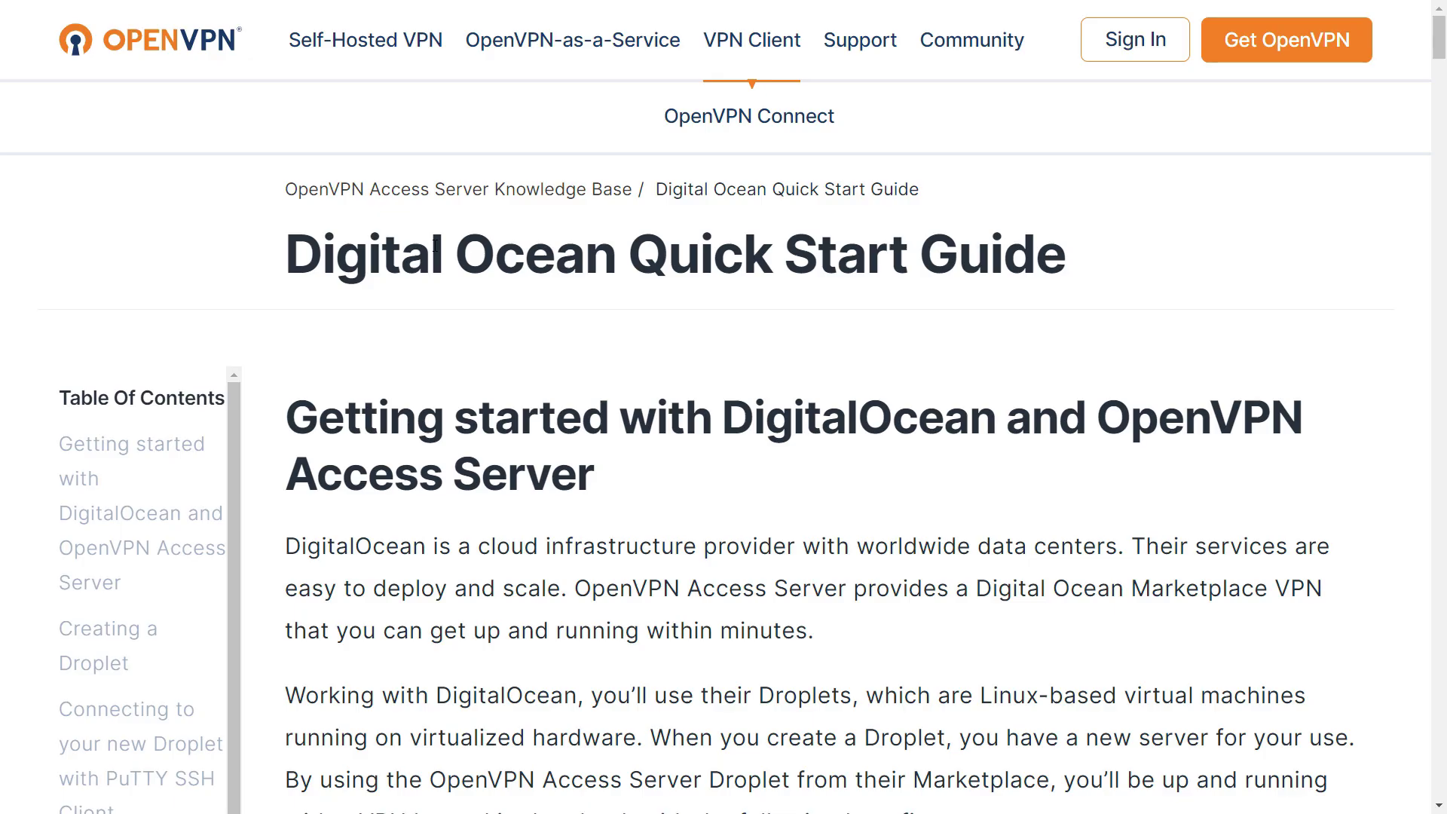
scroll(436, 249, "down", 3)
scroll(436, 241, "down", 16)
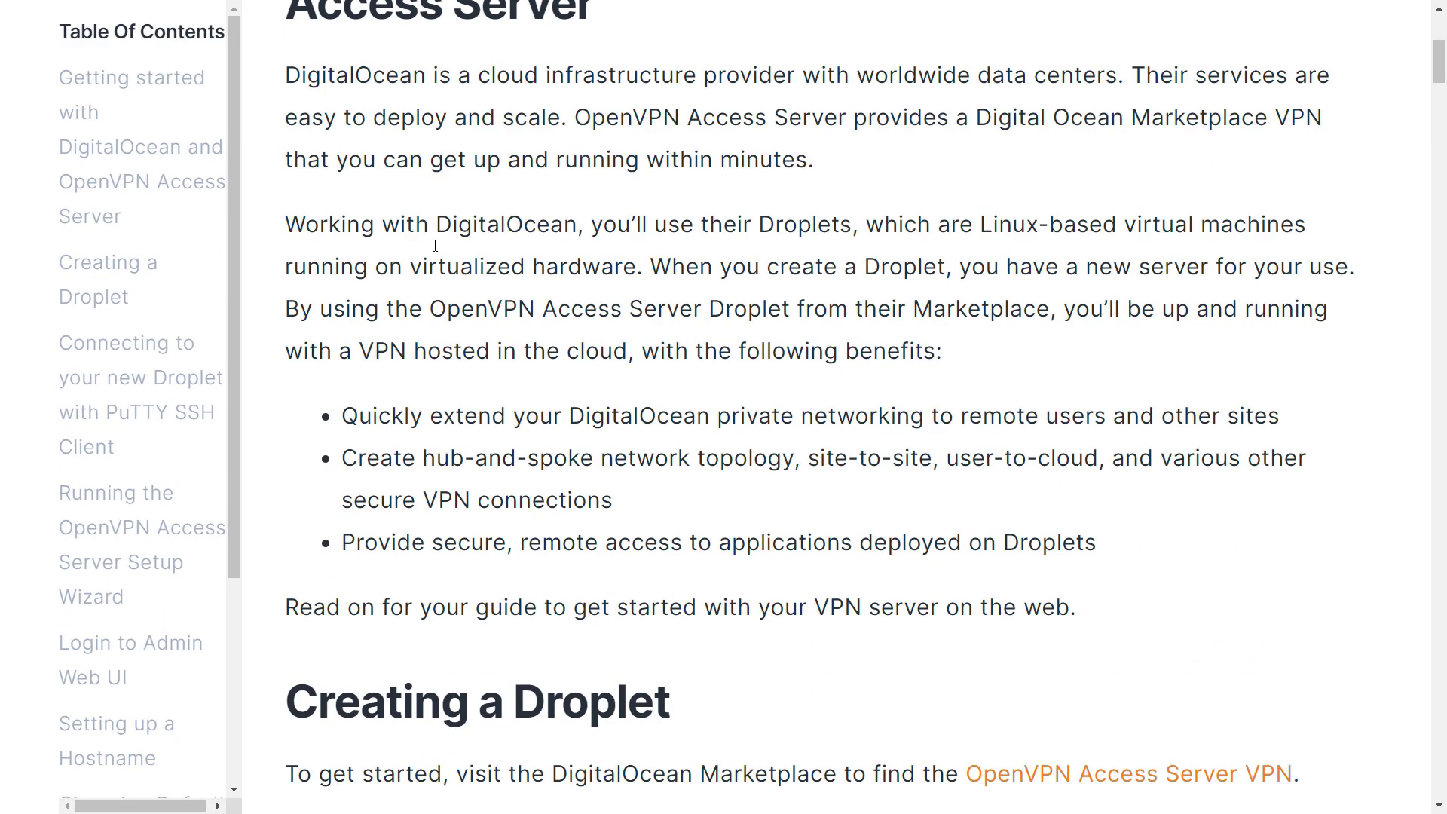
scroll(435, 245, "down", 3)
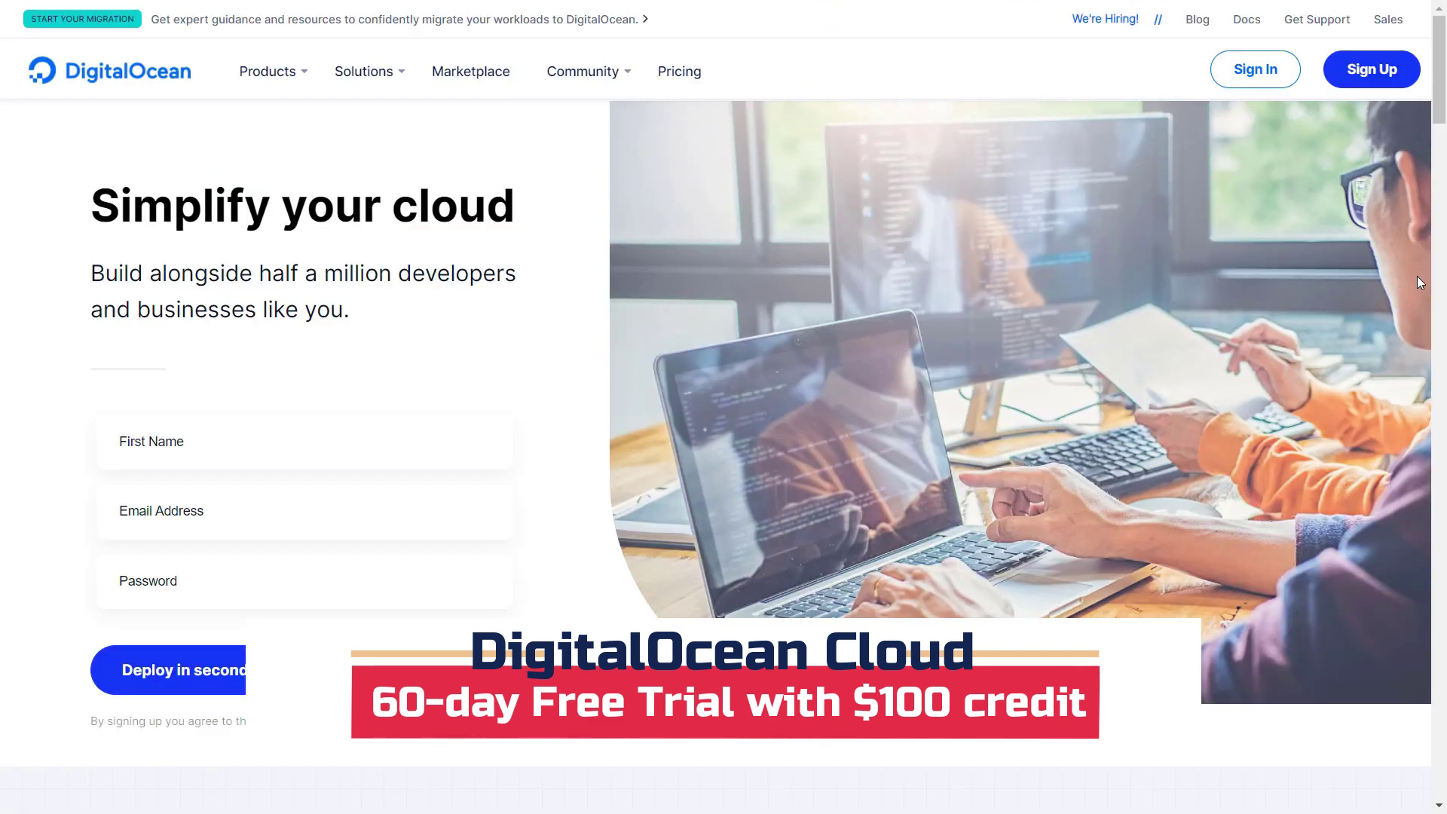
scroll(1418, 282, "down", 15)
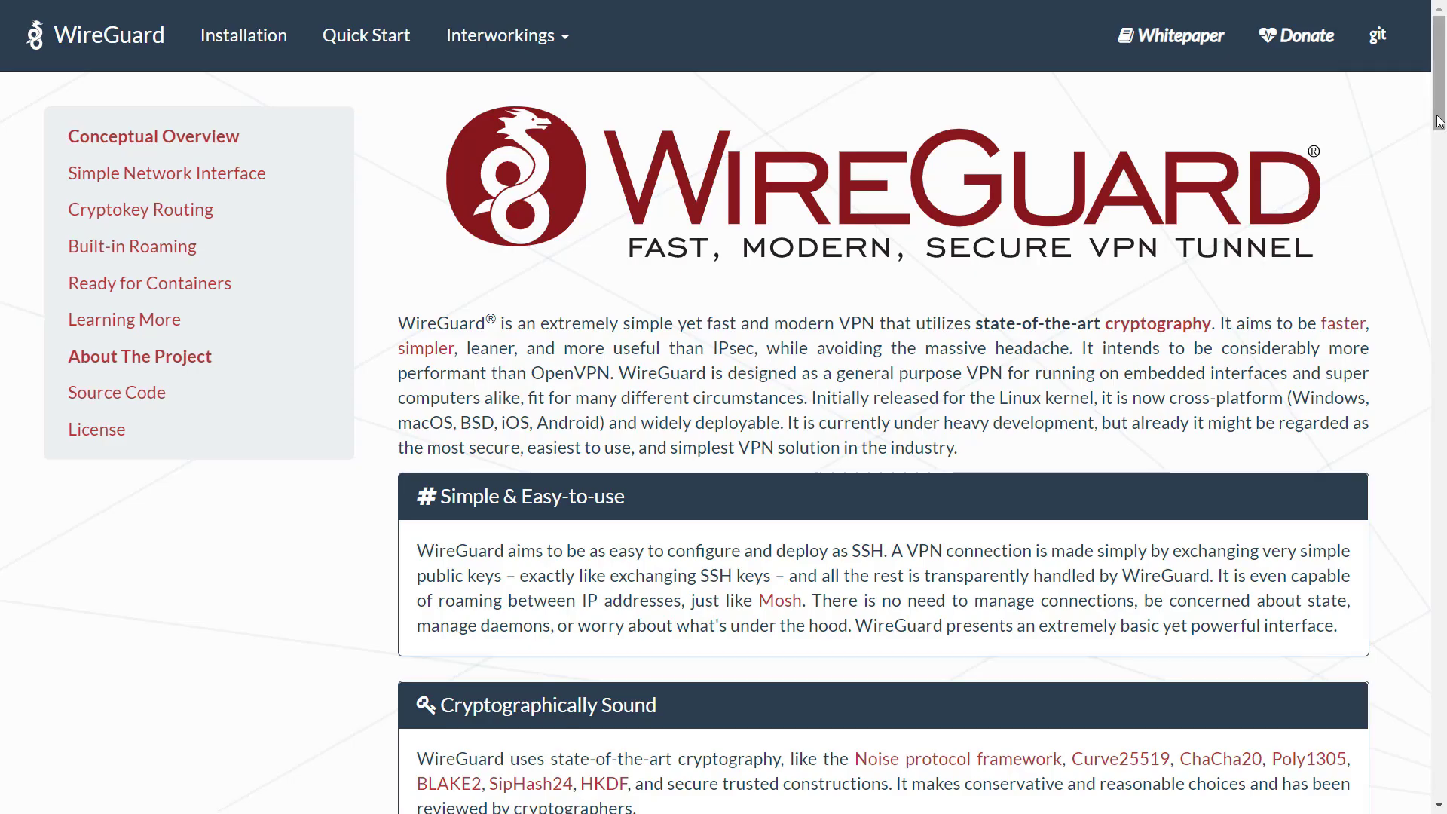
Read the WireGuard feature cards, highlighting Cryptographically Sound, Minimal Attack Surface and High Performance
left_click_drag(1442, 114, 1444, 160)
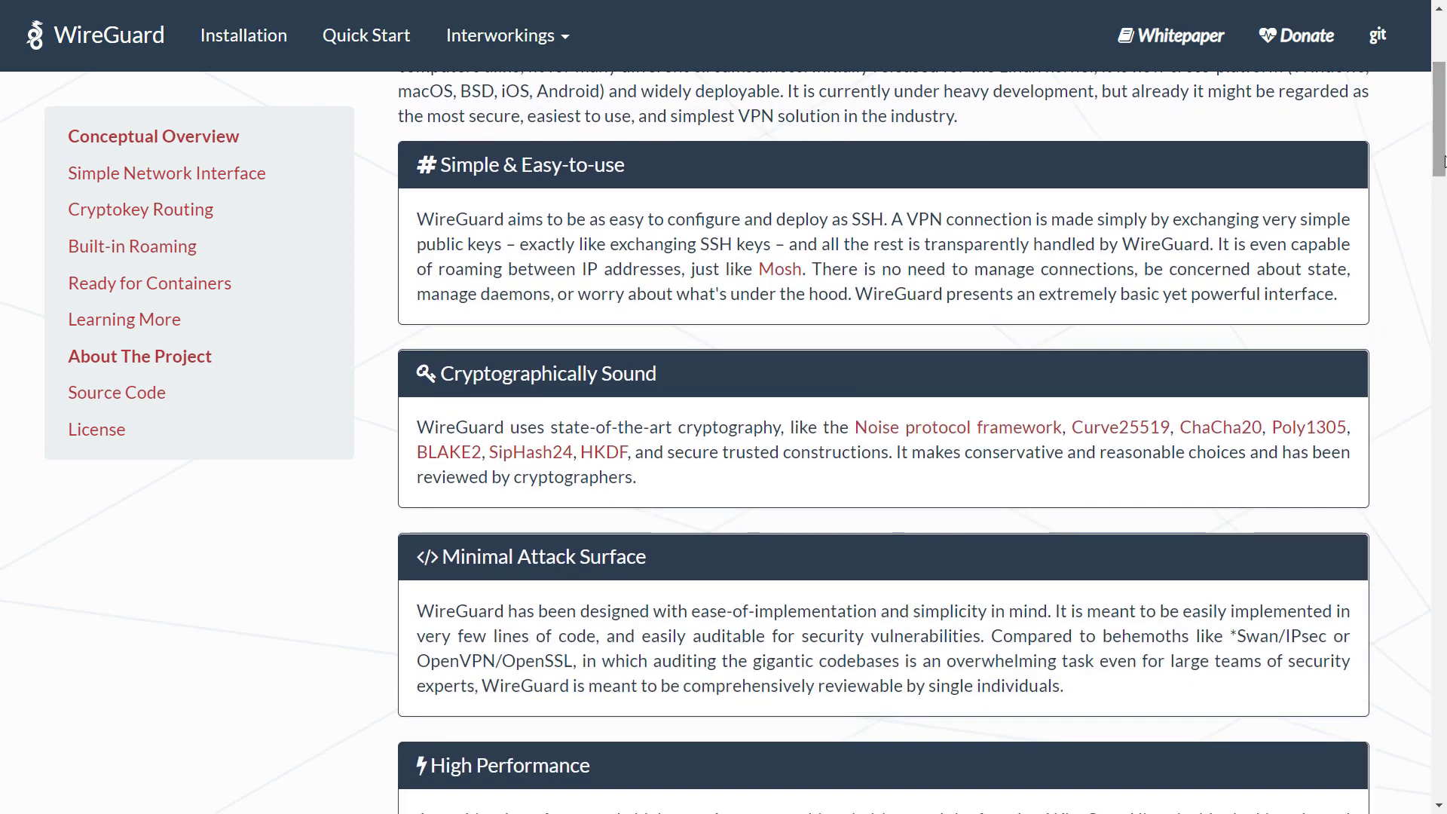
triple_click(484, 427)
left_click(484, 420)
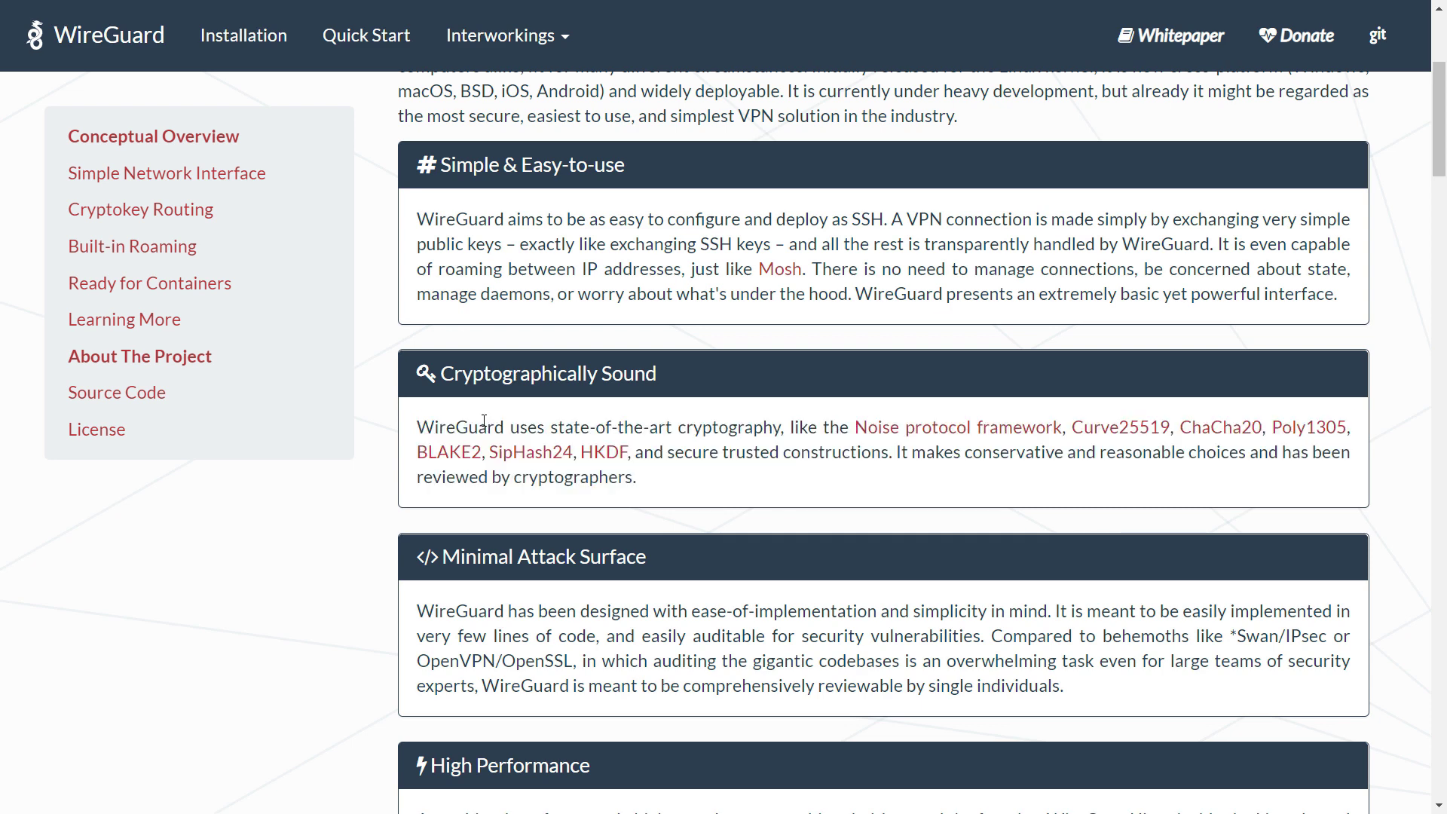
scroll(484, 421, "down", 3)
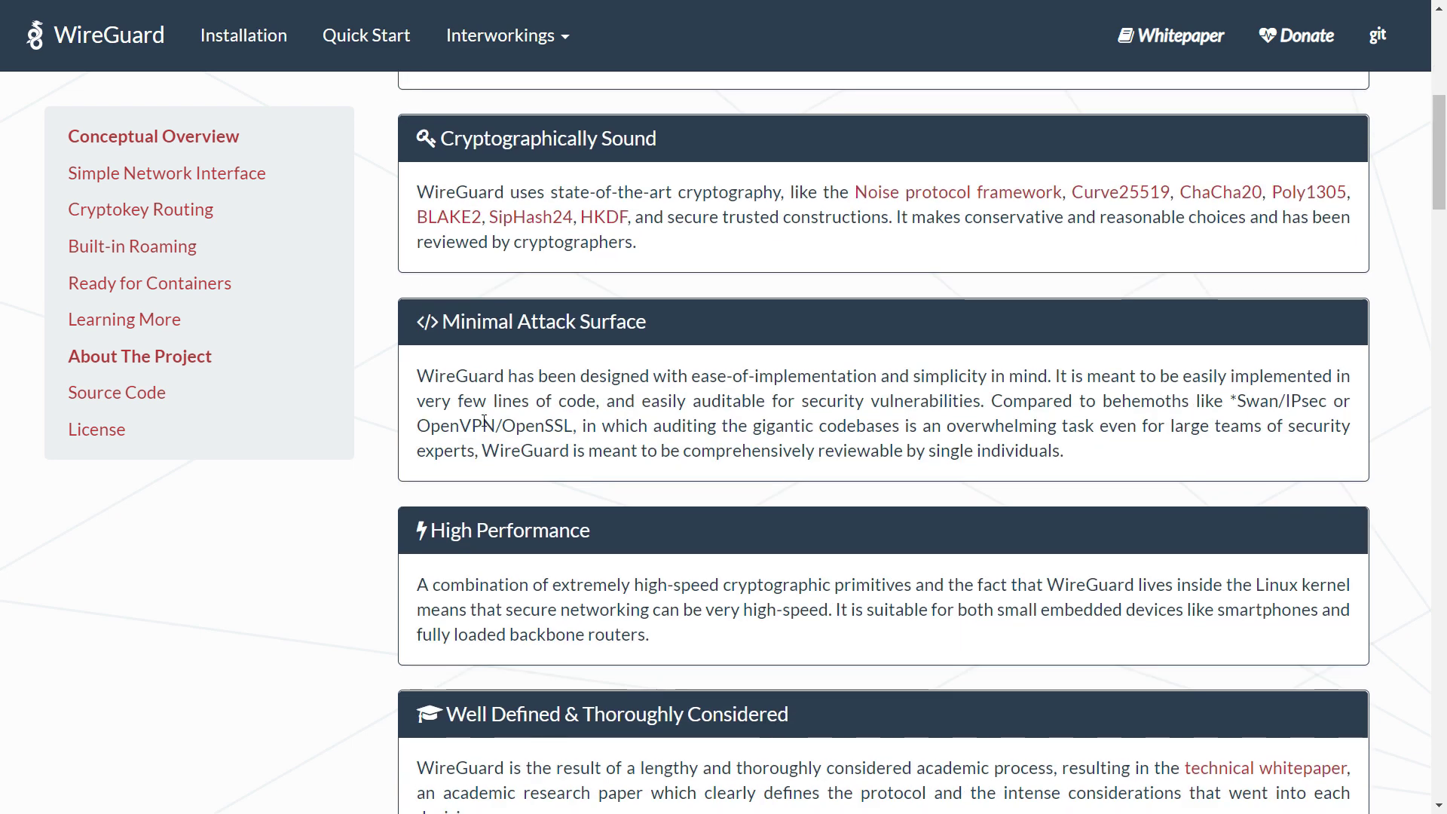
double_click(478, 321)
triple_click(478, 321)
scroll(526, 365, "down", 3)
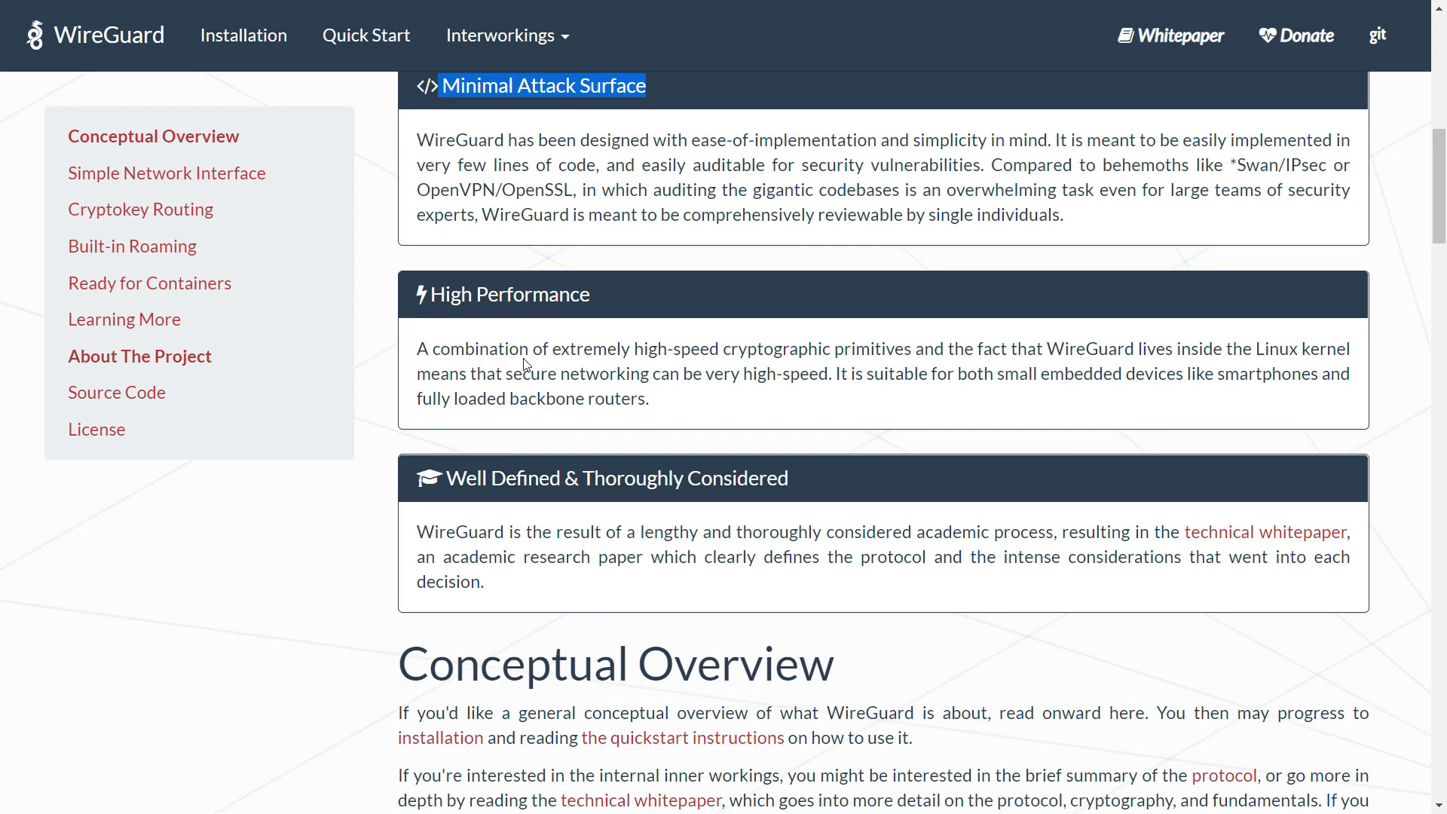
triple_click(530, 300)
scroll(540, 317, "down", 2)
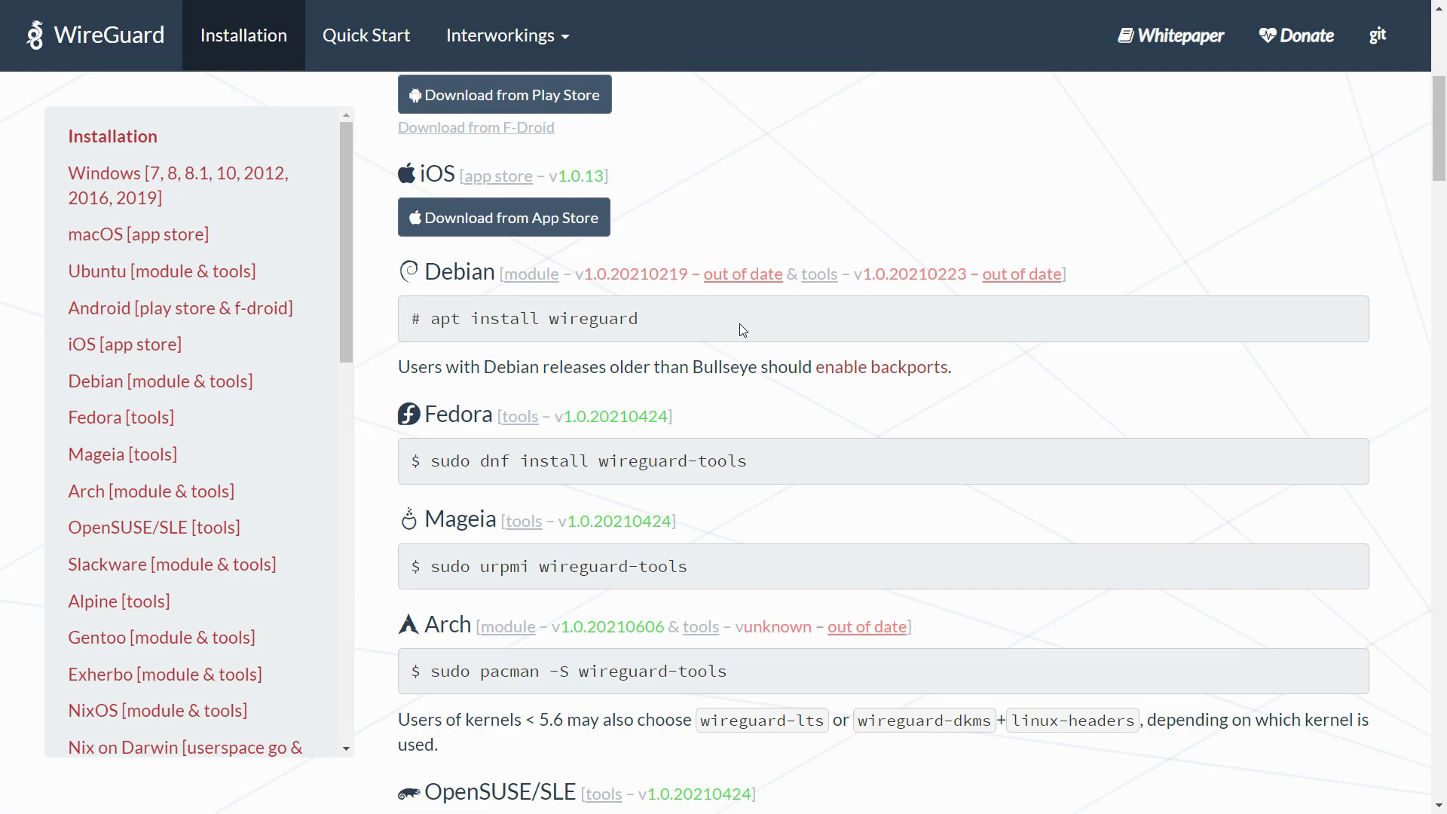
Scroll past the per-distribution install commands down to the wg-quick up demo
scroll(742, 329, "down", 15)
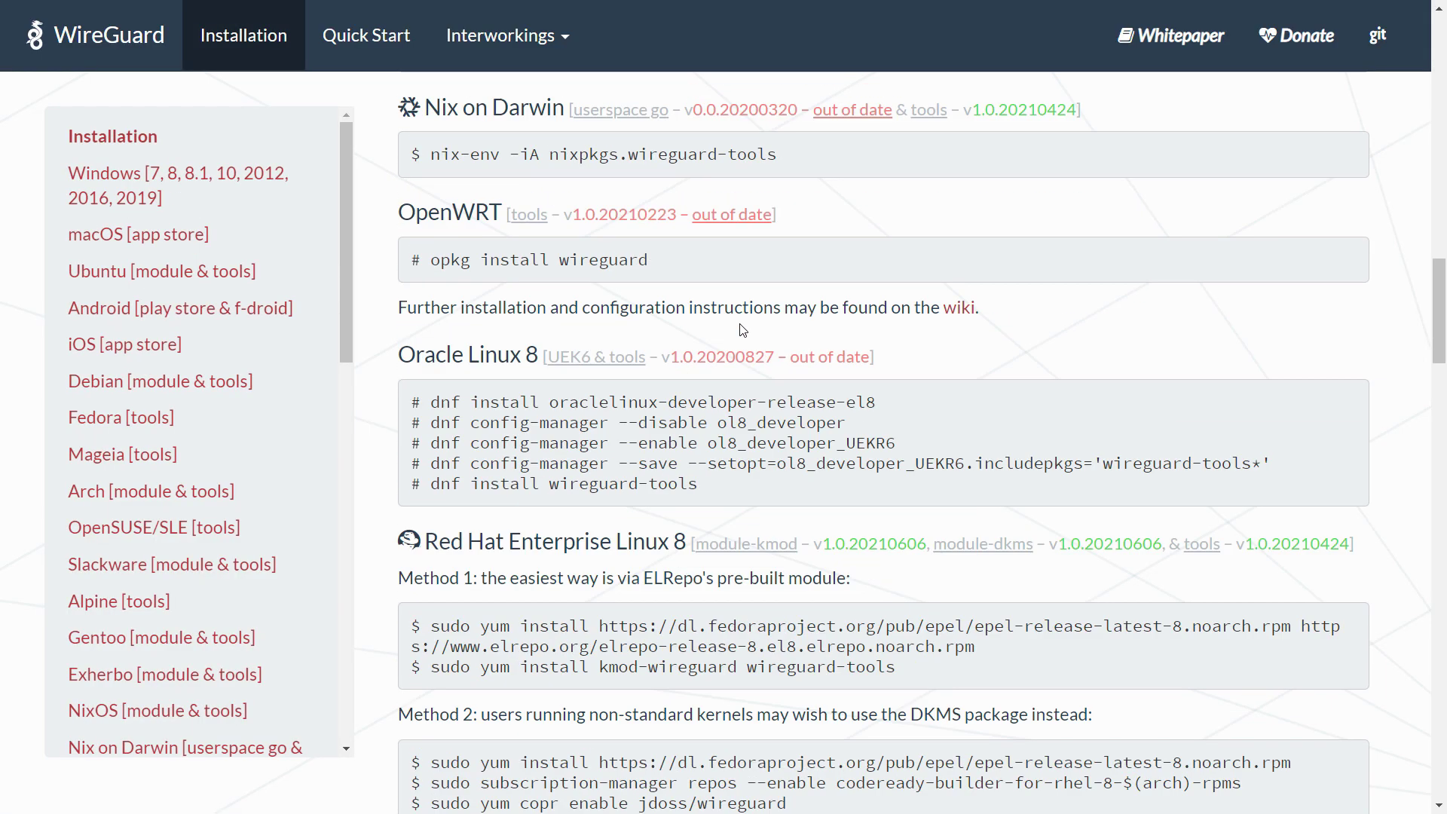
scroll(742, 329, "down", 15)
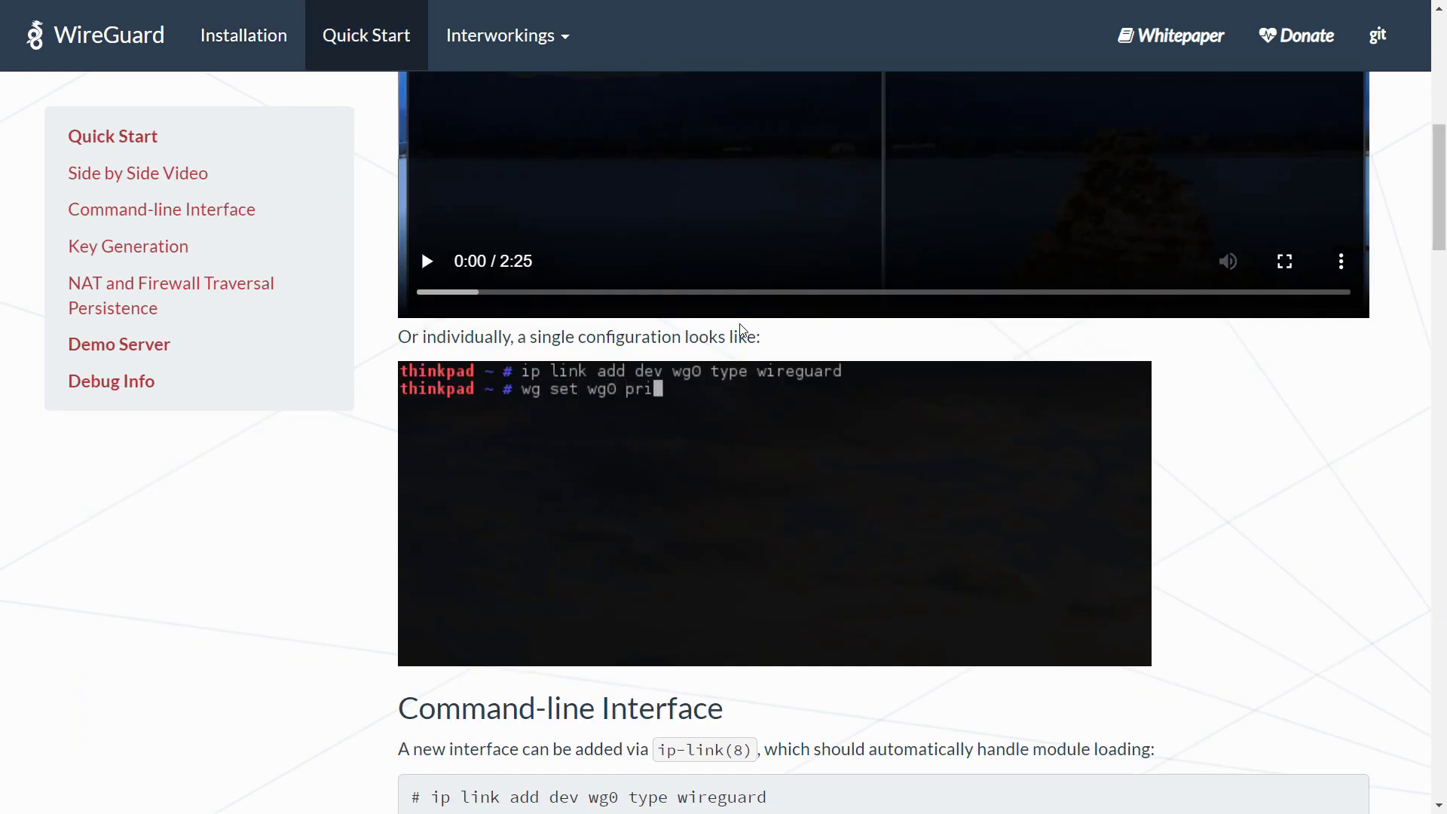
scroll(739, 330, "down", 3)
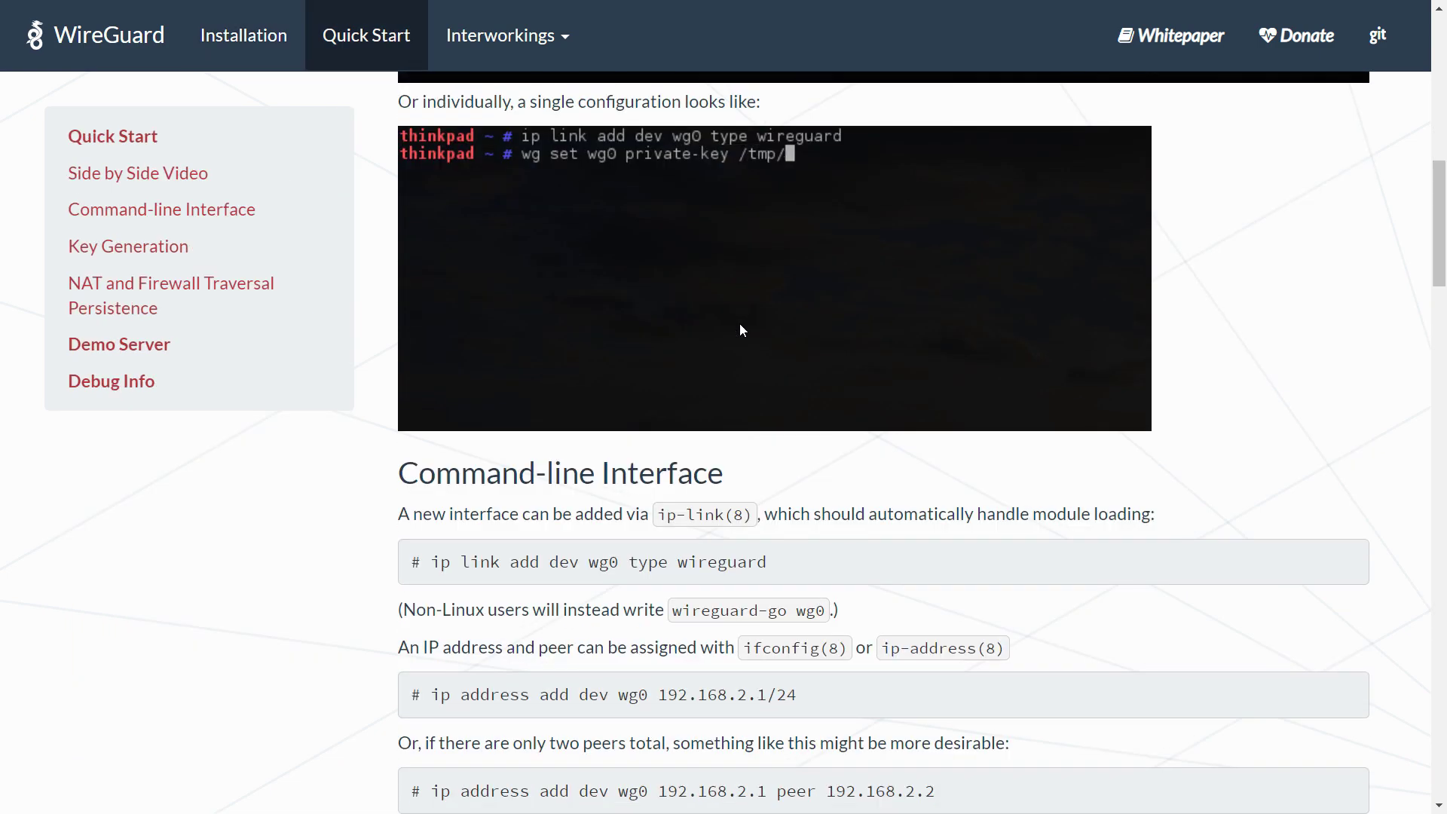
scroll(740, 329, "down", 13)
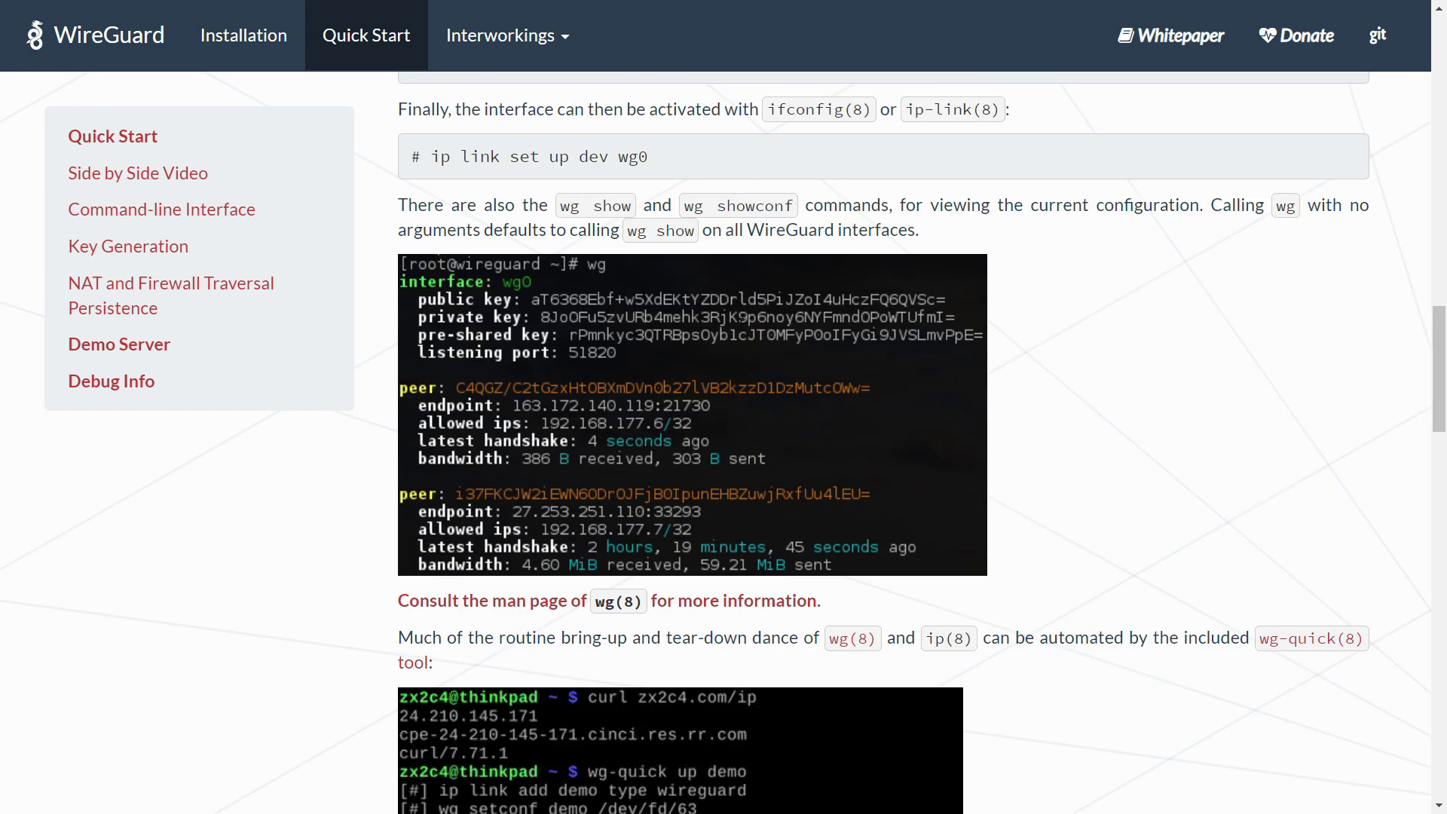
scroll(740, 324, "down", 6)
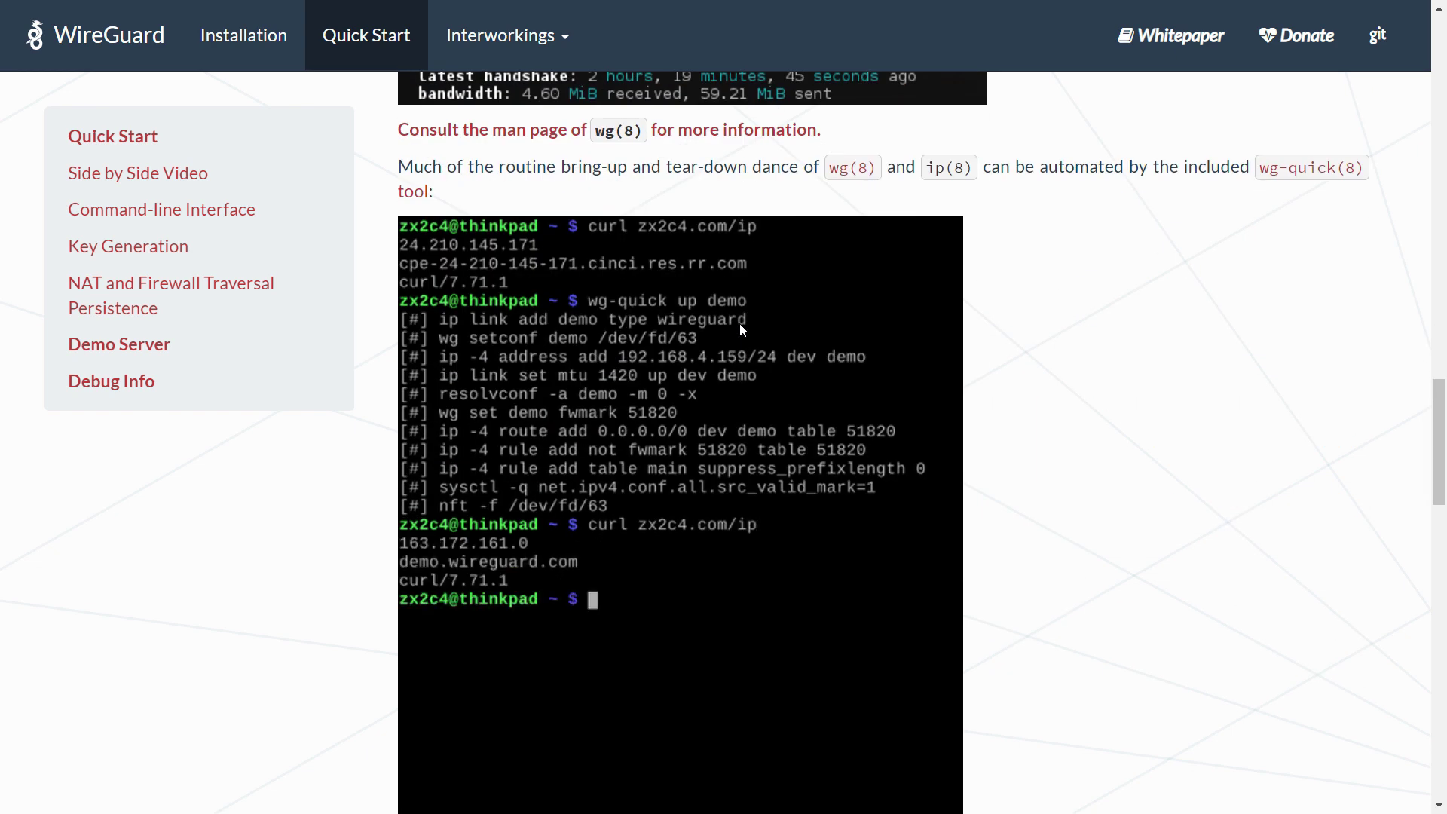
scroll(740, 324, "down", 3)
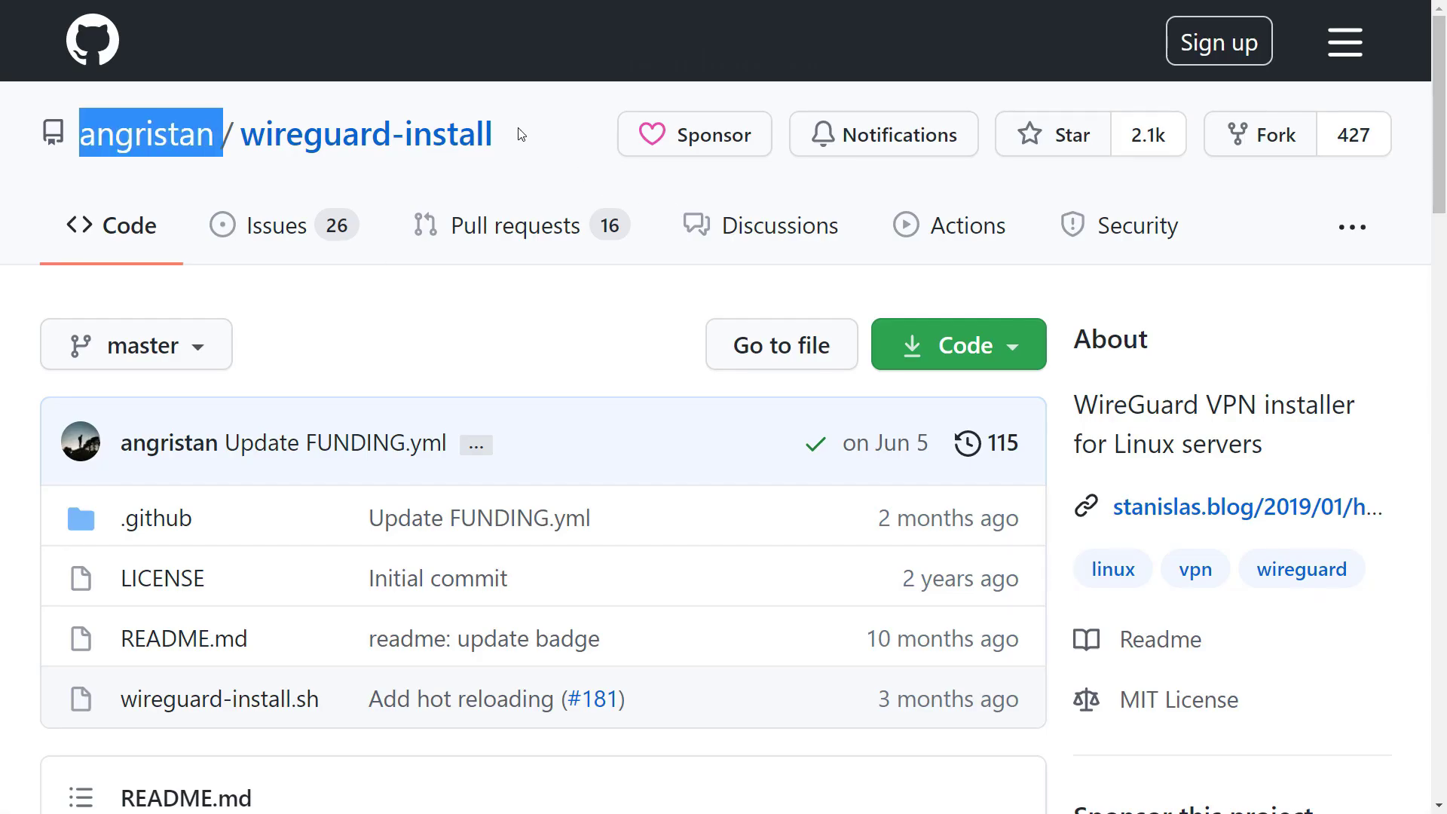
Scroll to the wireguard-install README and highlight its WireGuard installer heading
scroll(520, 135, "down", 8)
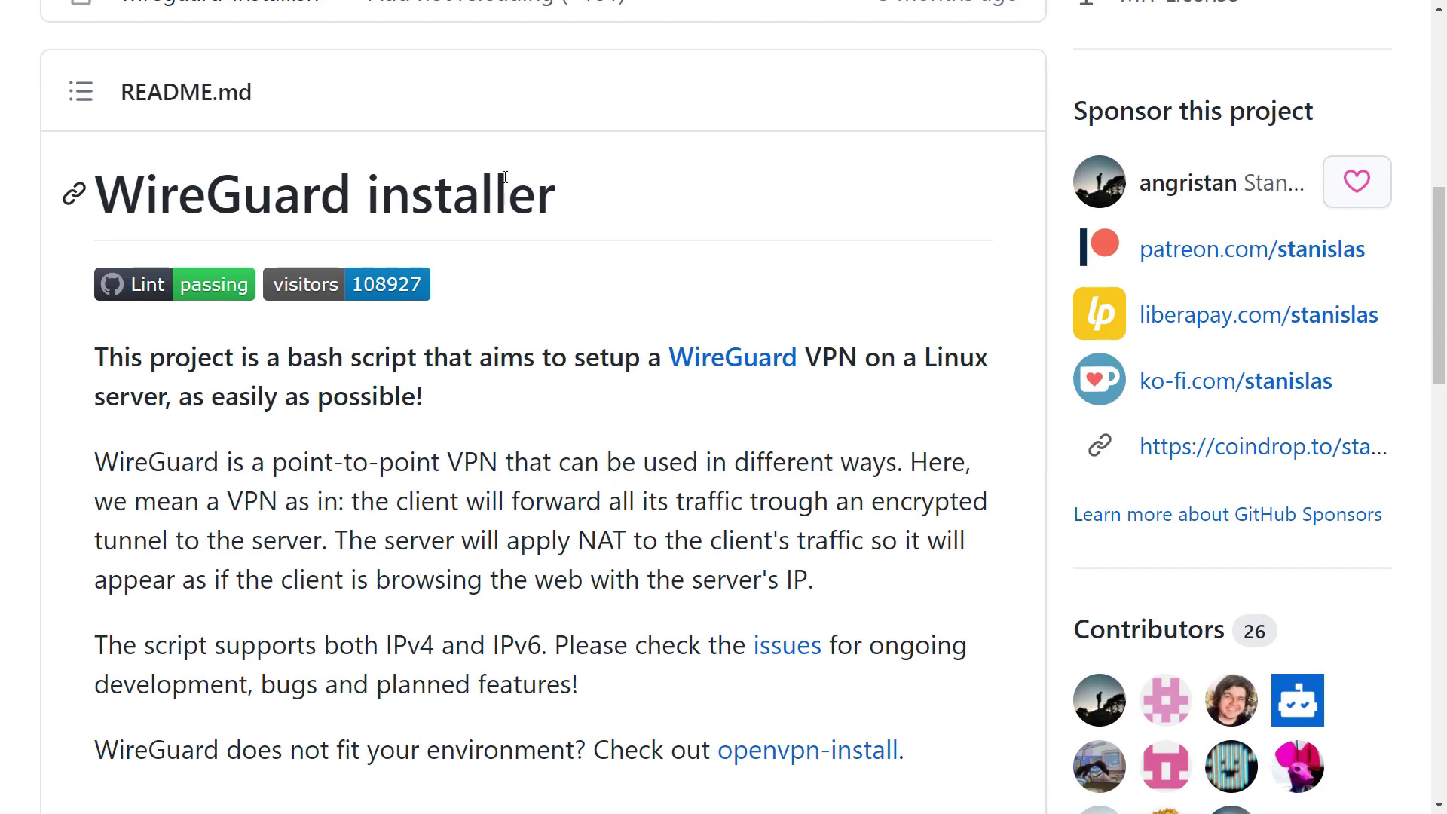
triple_click(532, 190)
scroll(626, 236, "down", 3)
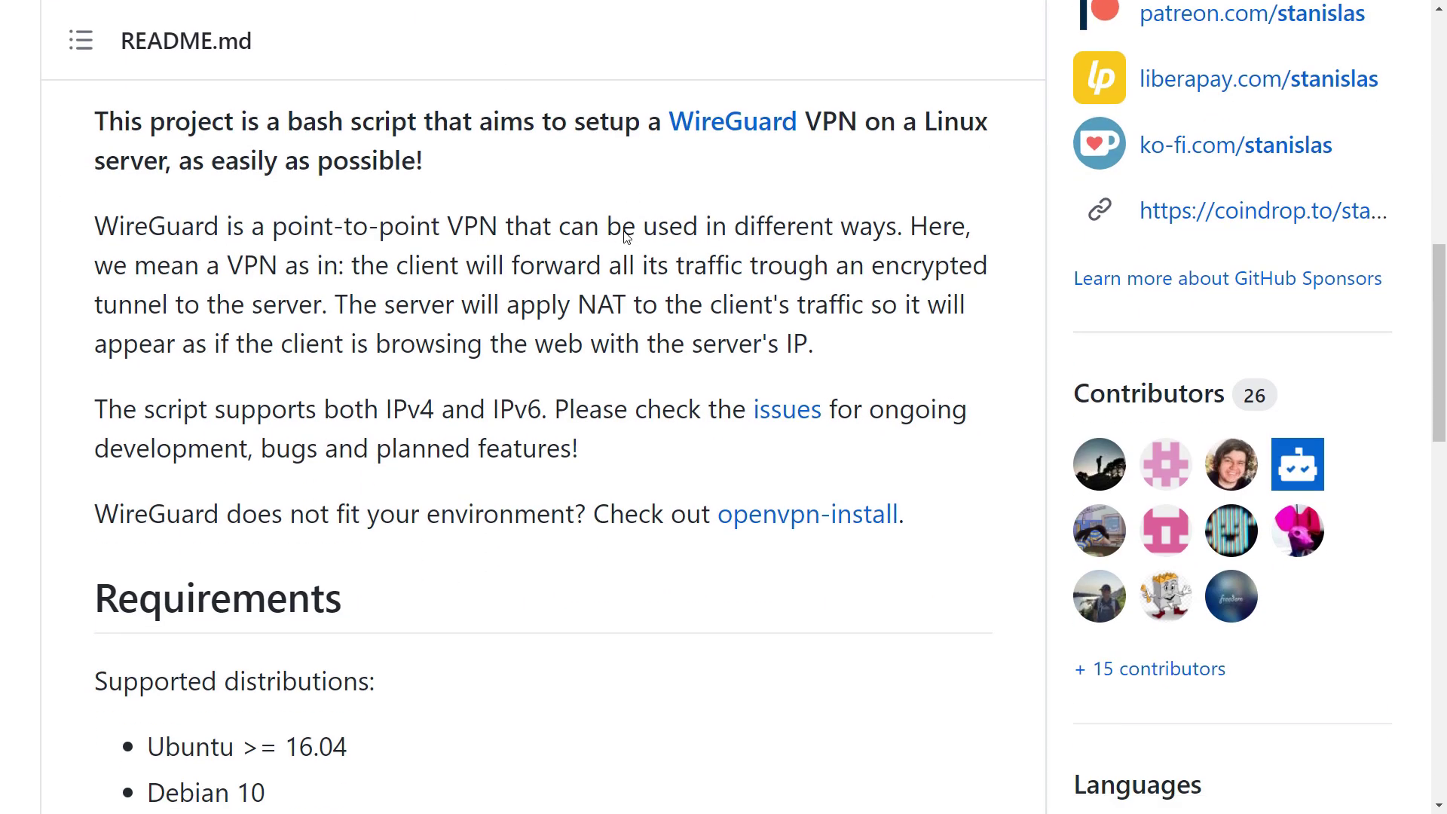
scroll(626, 237, "down", 3)
scroll(625, 232, "down", 6)
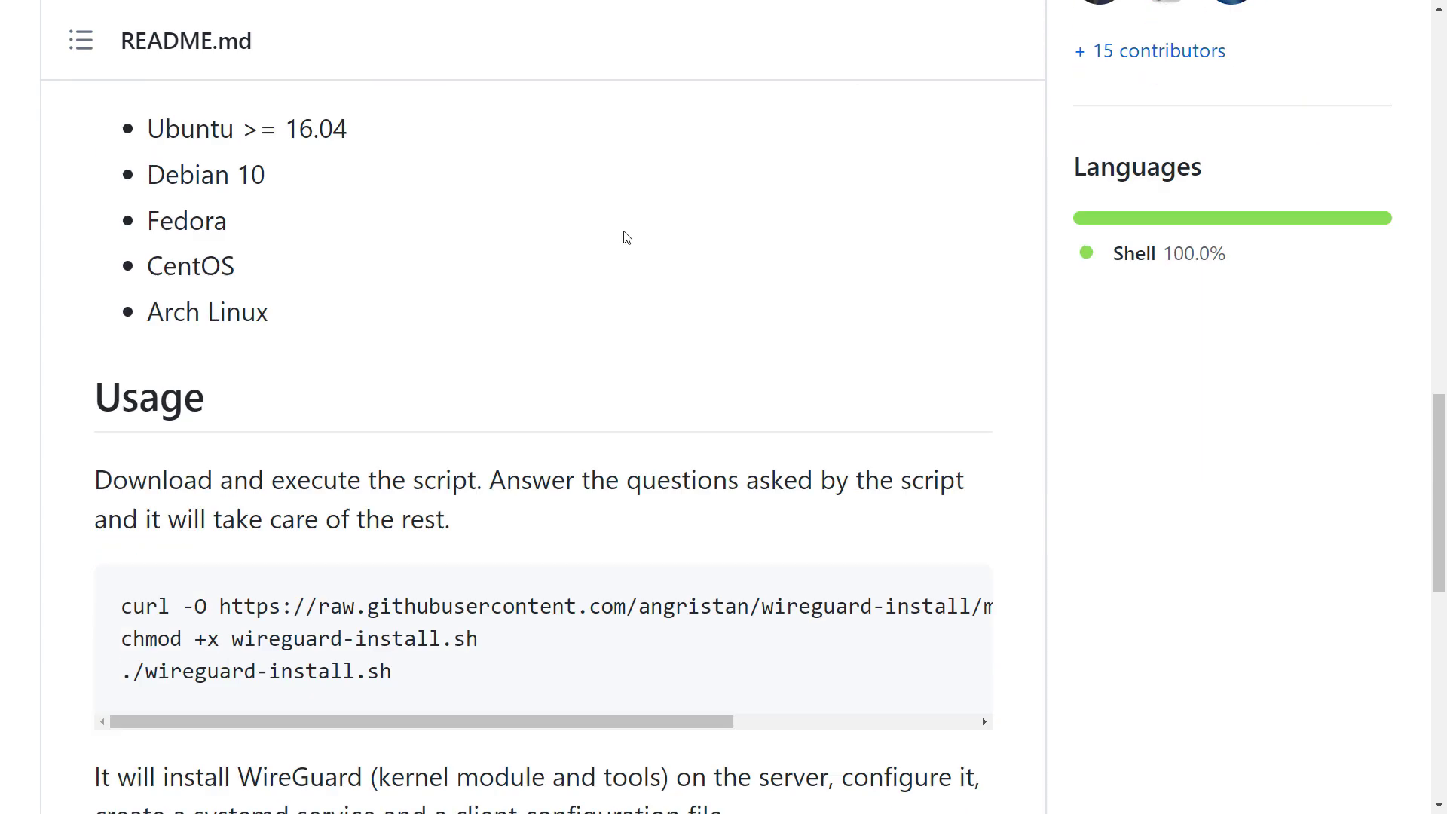
Highlight the Usage heading, the curl, chmod and ./wireguard-install.sh commands, and the install notes
double_click(182, 306)
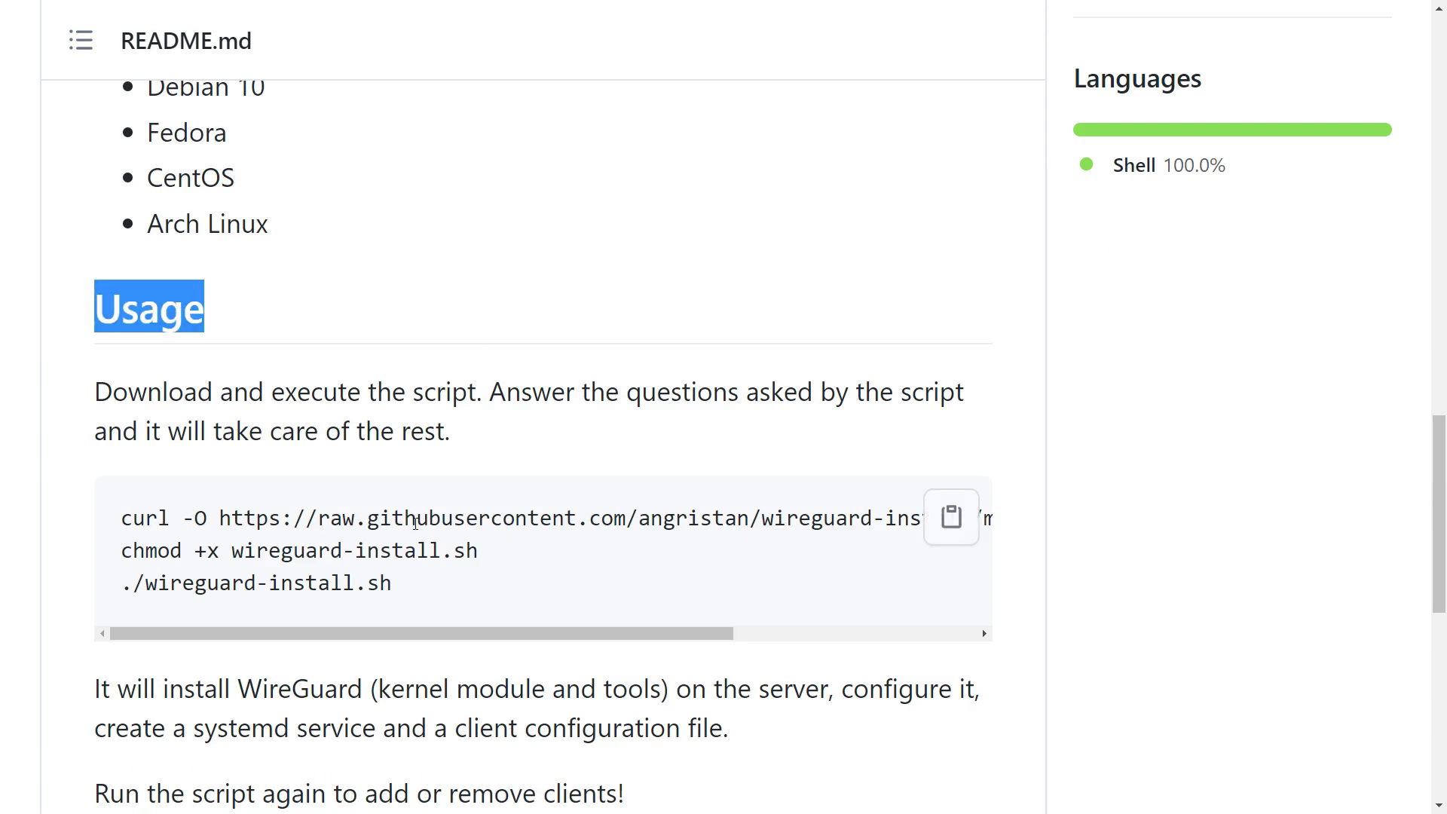
triple_click(405, 520)
triple_click(405, 552)
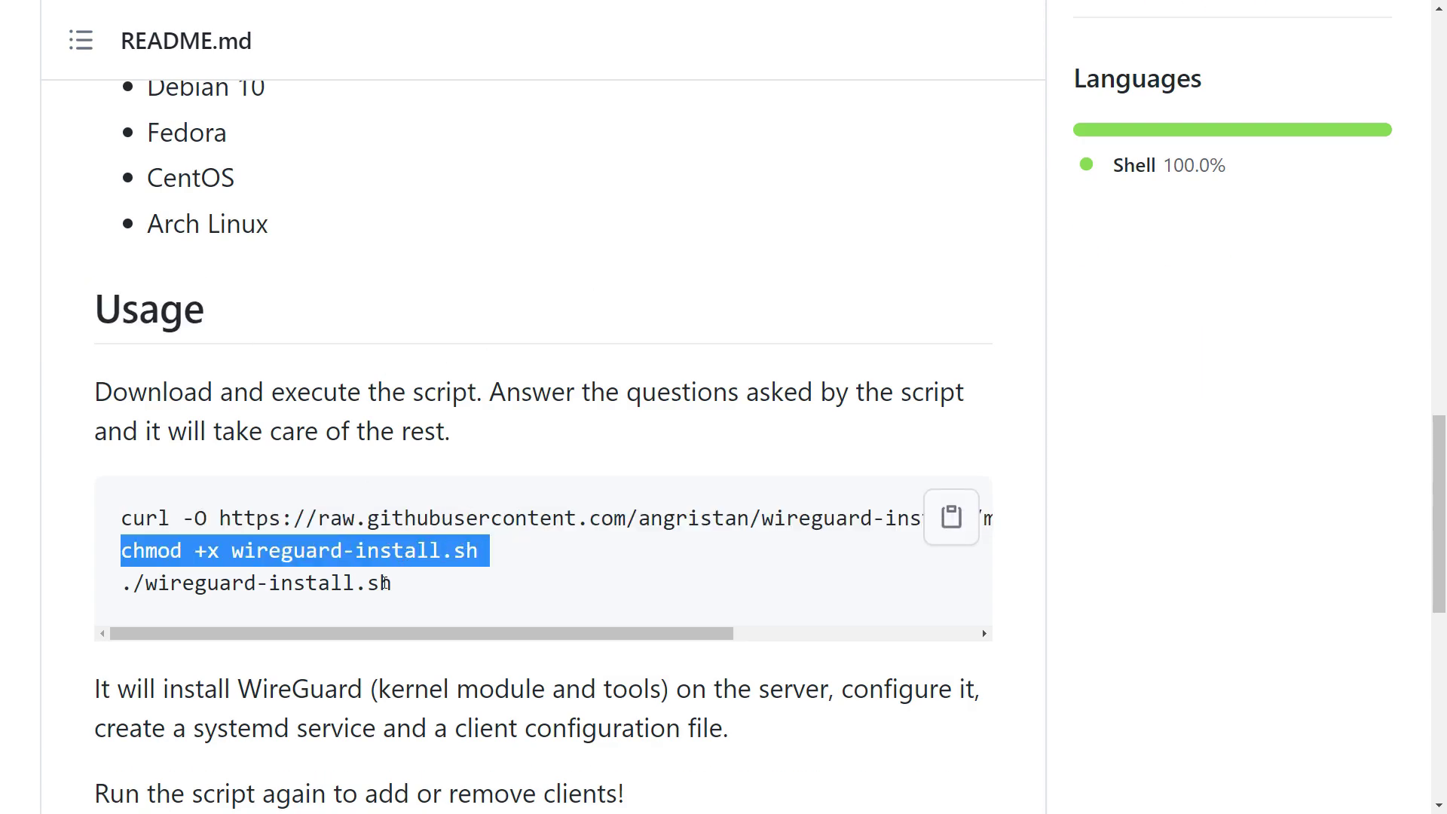
triple_click(400, 583)
triple_click(405, 678)
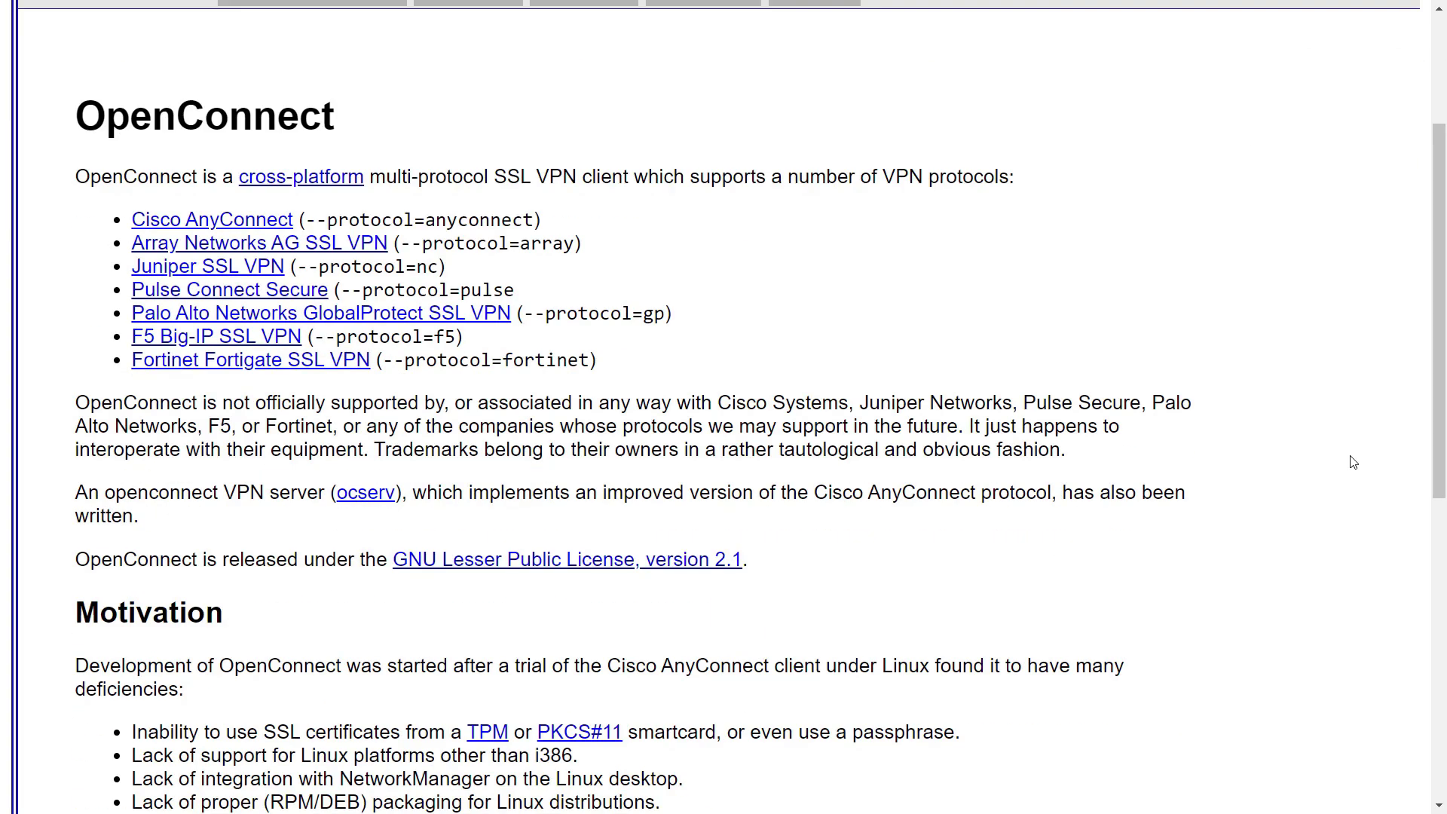
Scroll the OpenConnect article to Protocols and highlight the Cisco AnyConnect heading
scroll(1354, 462, "down", 10)
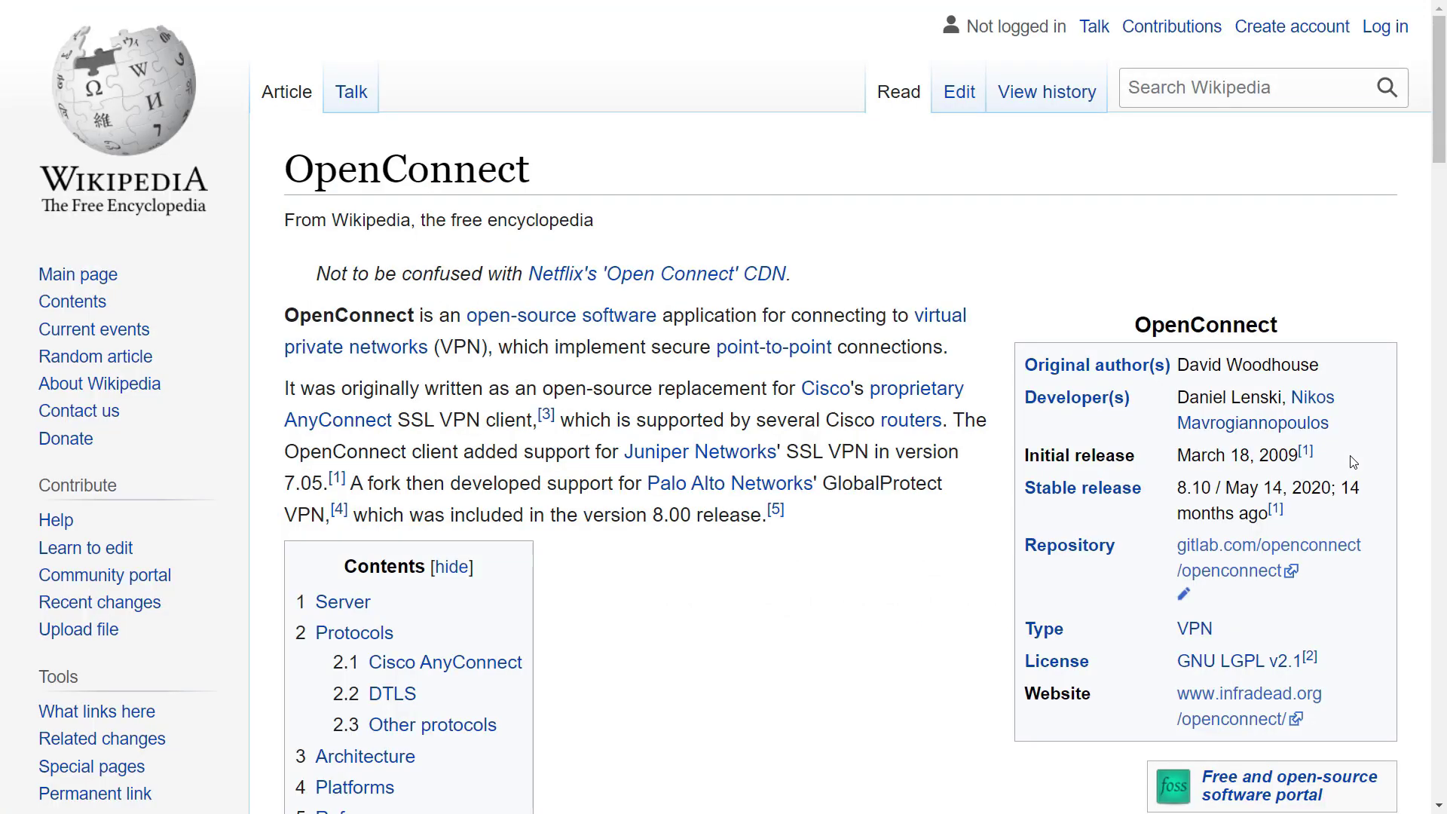
scroll(1354, 462, "down", 3)
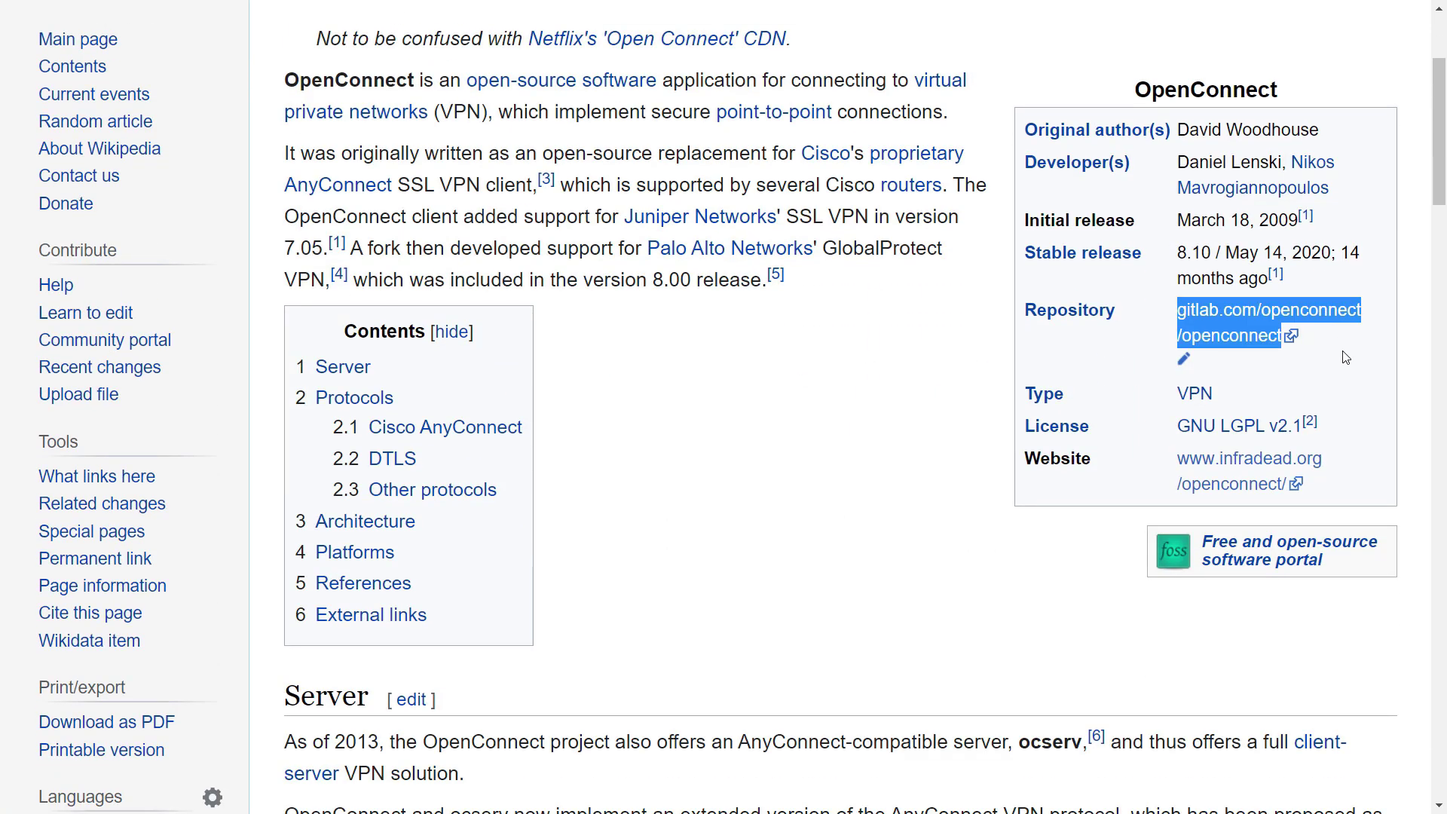
scroll(1346, 363, "down", 6)
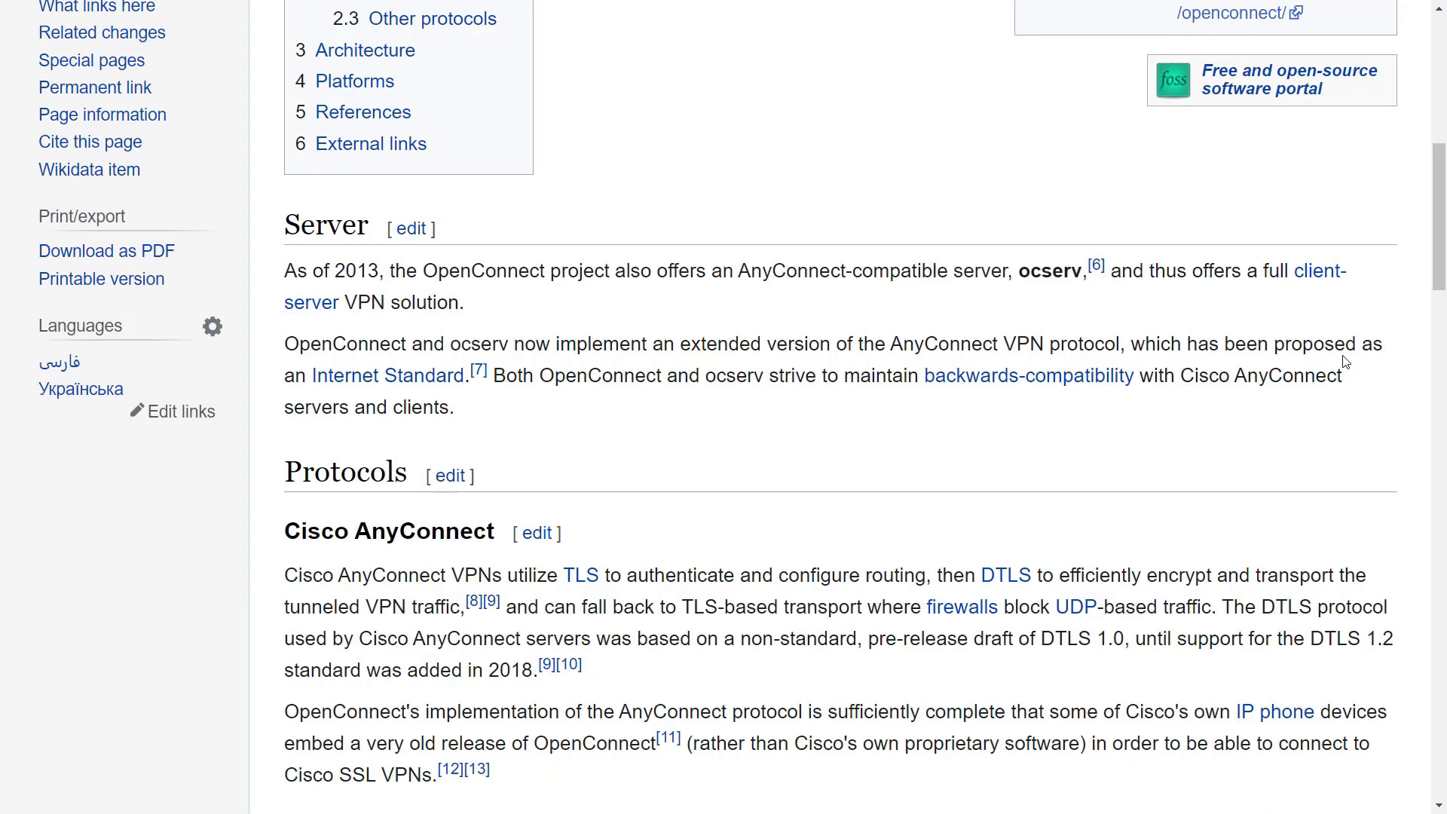
triple_click(481, 521)
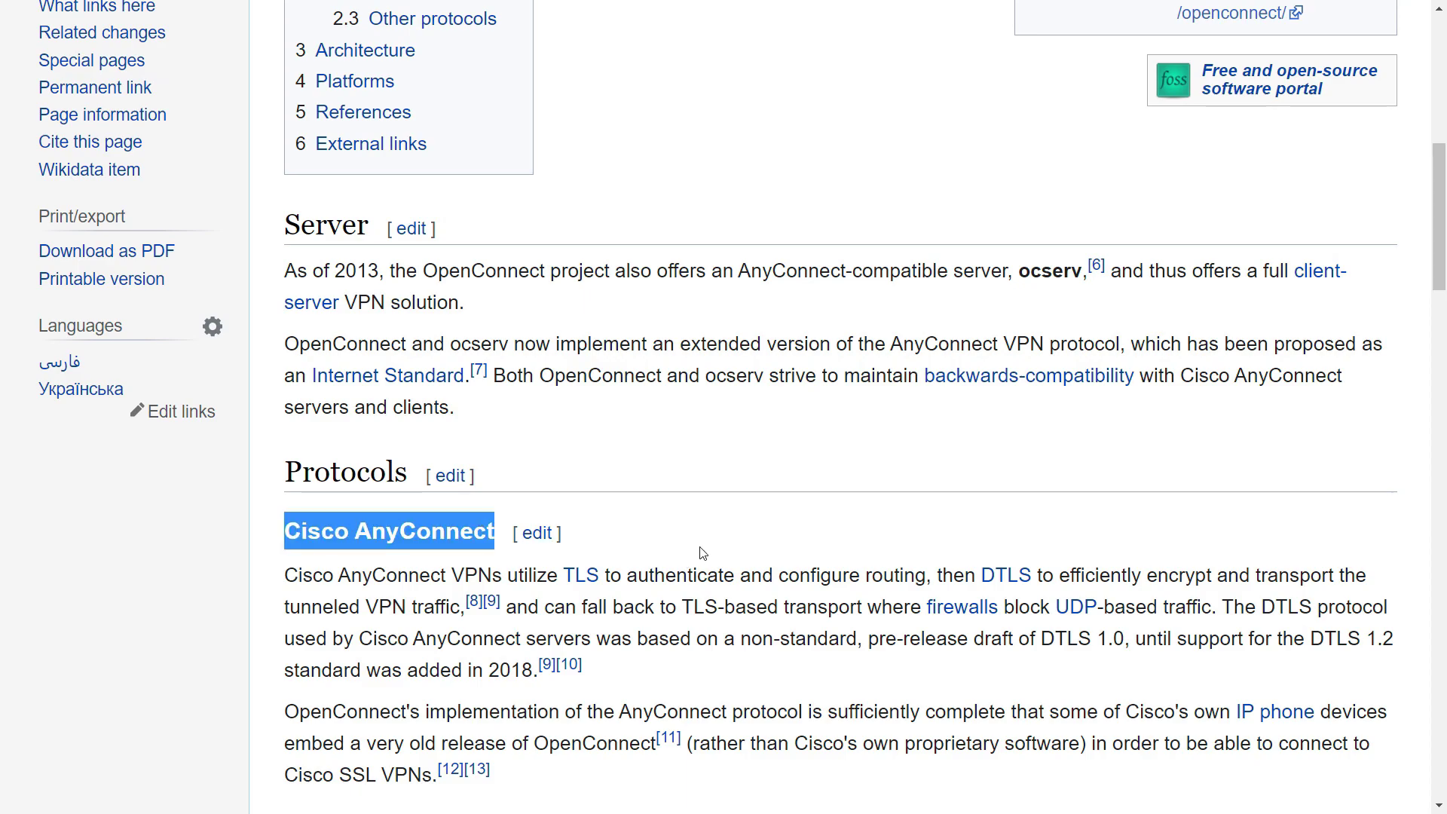
scroll(701, 553, "down", 3)
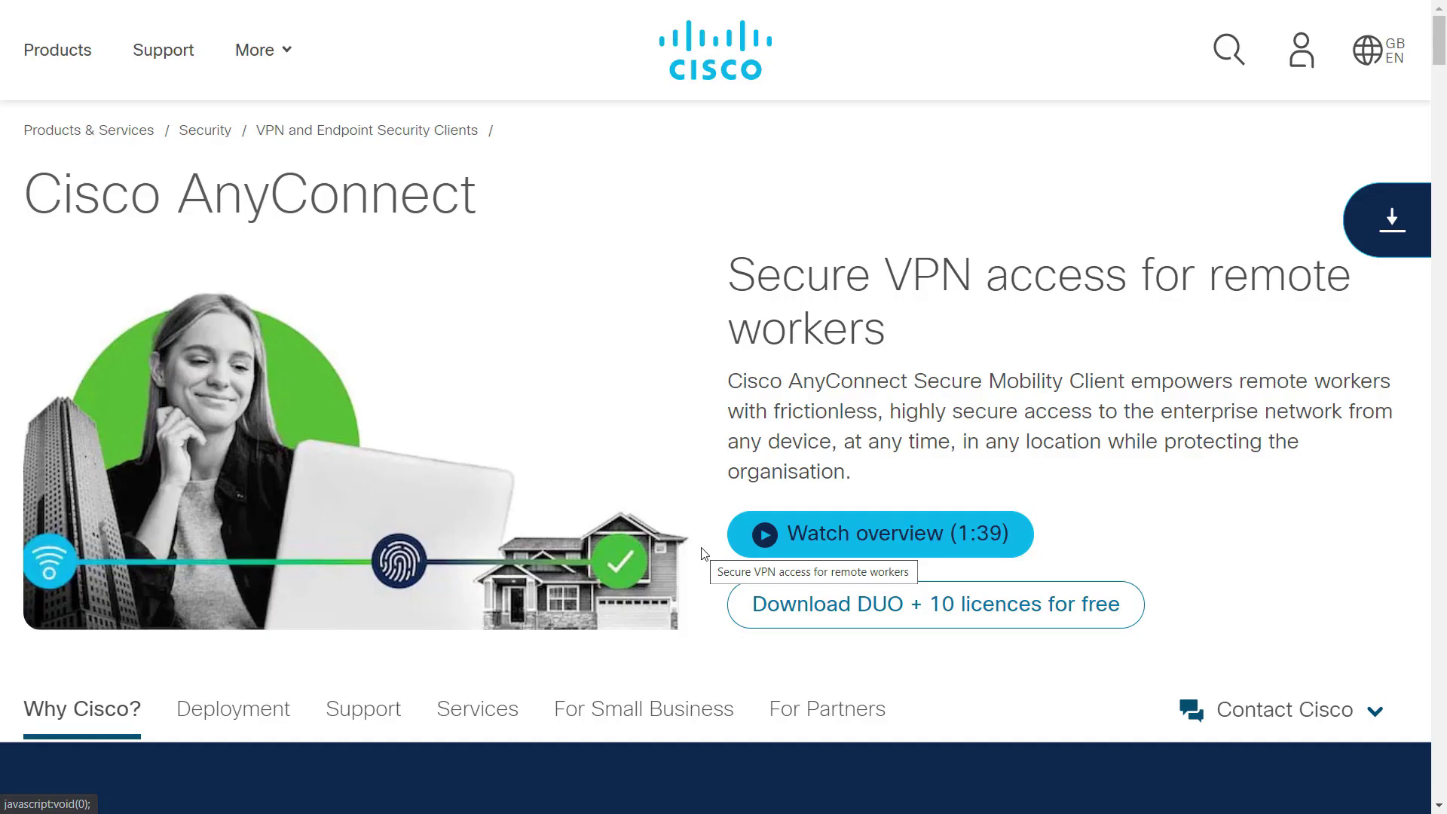
Scroll the AnyConnect page past the remote workforce banner to the deployment cards
scroll(704, 554, "down", 3)
scroll(703, 555, "down", 3)
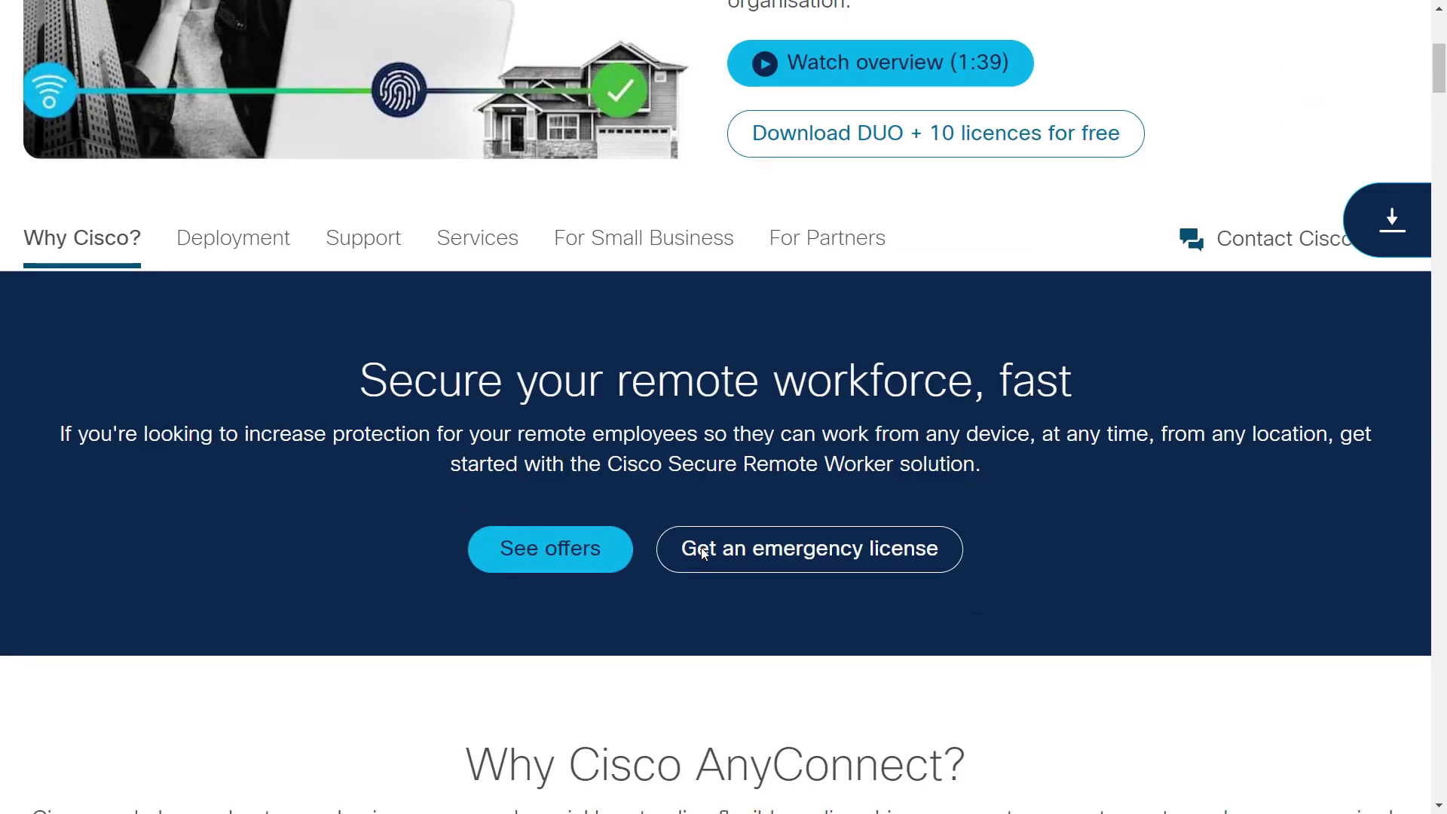
scroll(703, 554, "down", 9)
scroll(704, 554, "down", 3)
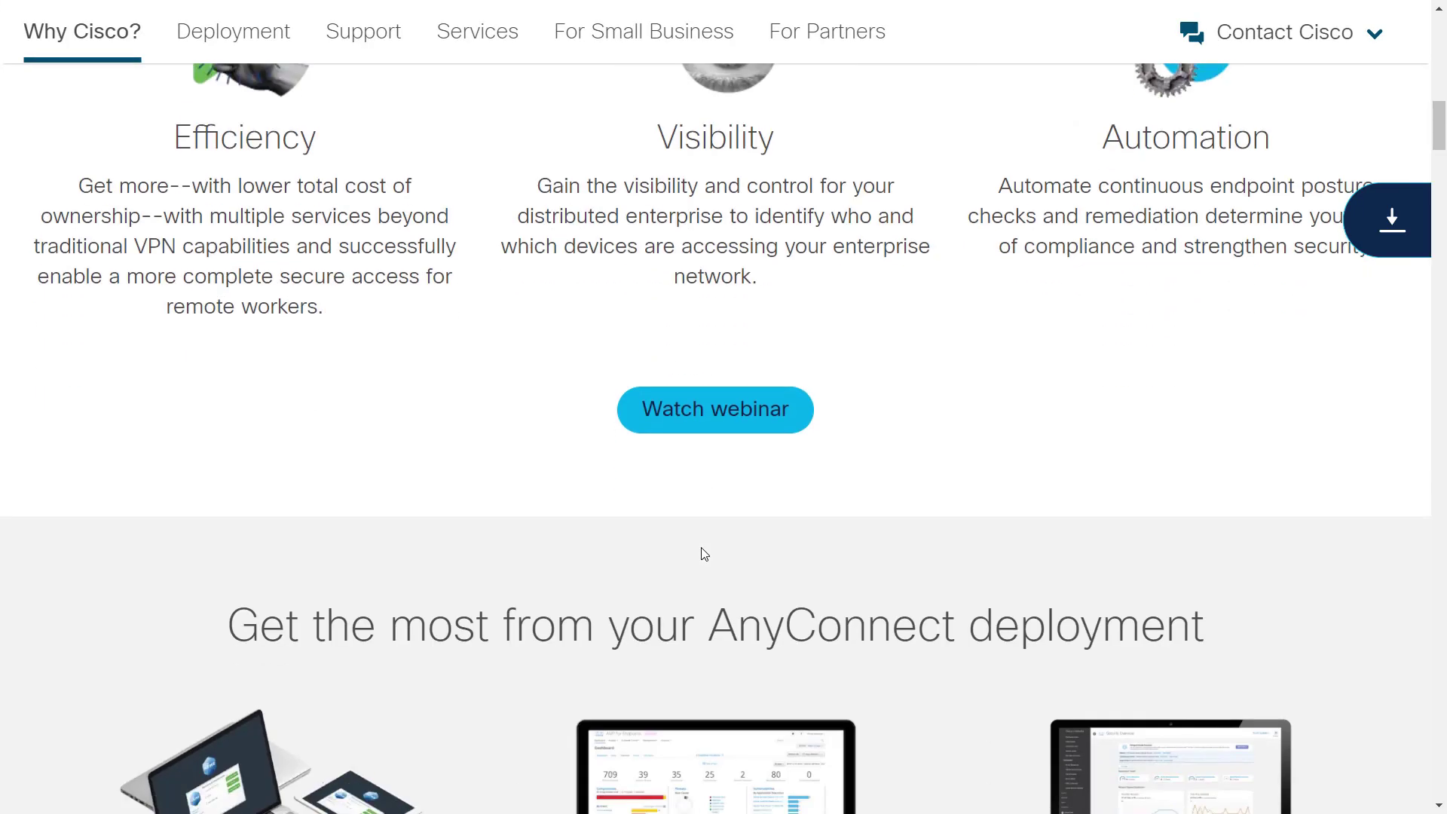
scroll(703, 554, "down", 6)
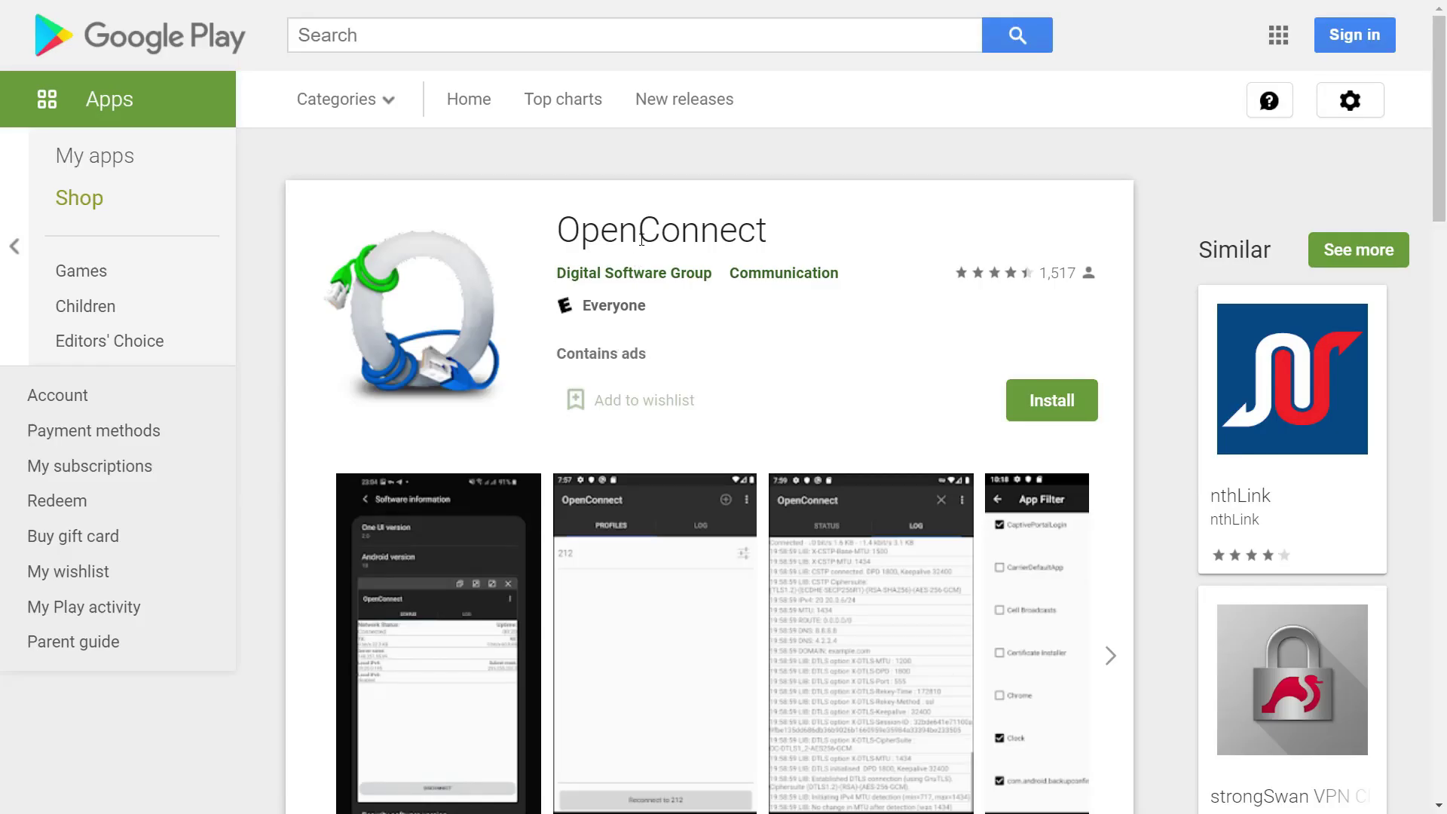
Highlight the OpenConnect app title and one-line description, browsing its screenshots and reviews
triple_click(645, 233)
left_click(788, 246)
scroll(879, 265, "down", 3)
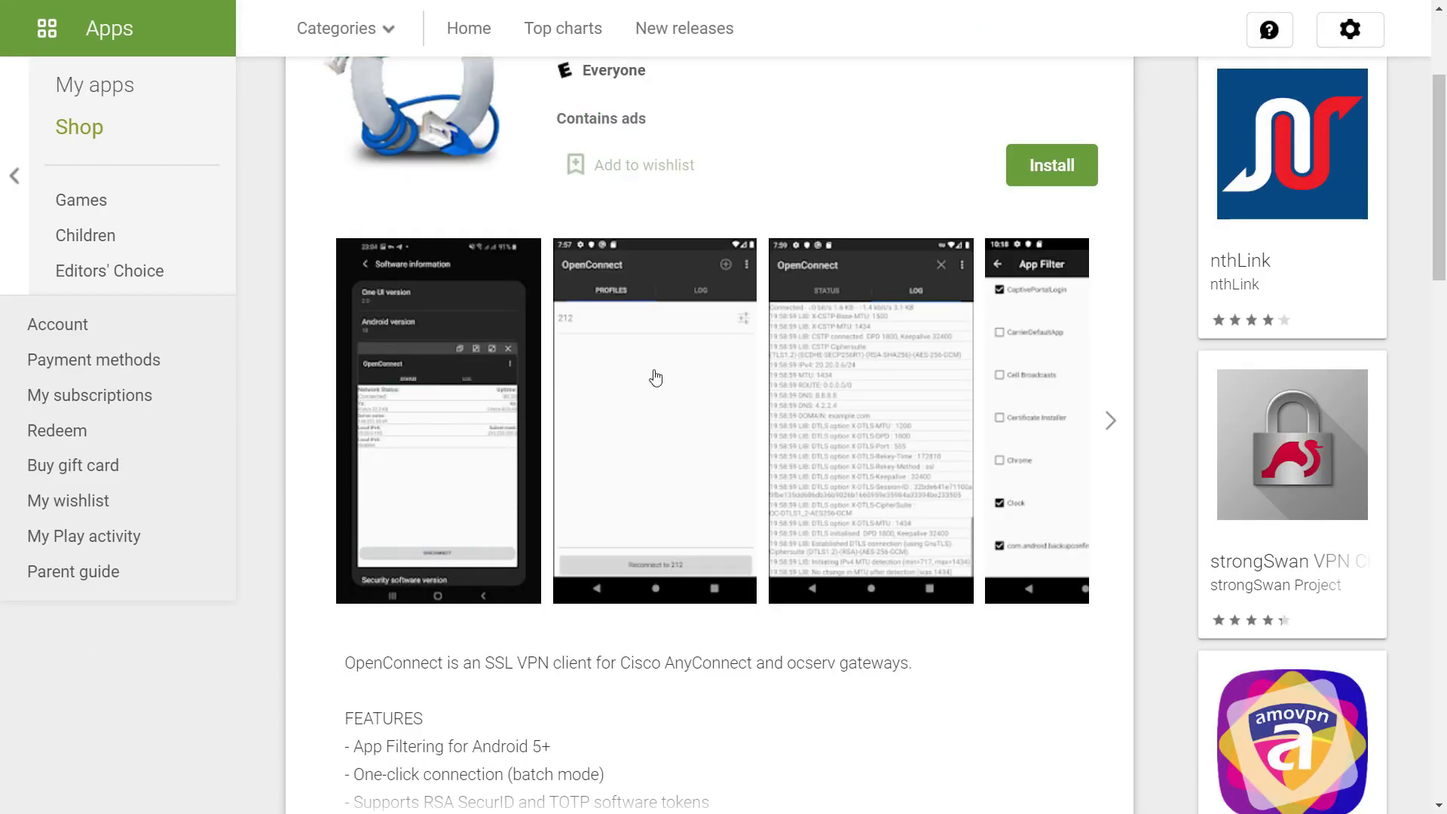
left_click(1123, 428)
triple_click(573, 663)
scroll(573, 453, "down", 6)
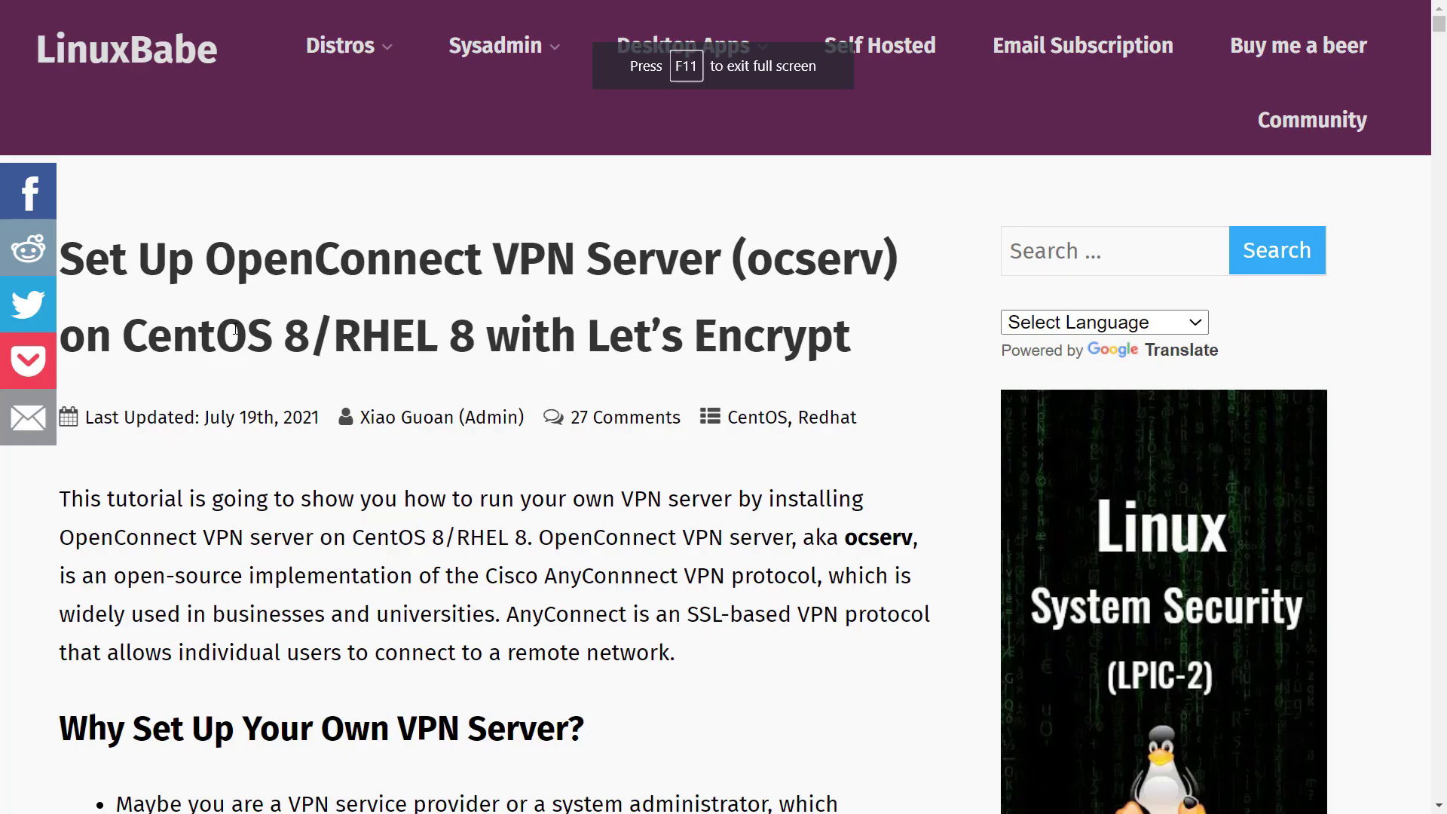
left_click_drag(206, 279, 465, 277)
Highlight CentOS 8/RHEL 8, then Debian 10 Buster, in the tutorial title
double_click(170, 336)
left_click_drag(170, 335, 478, 335)
left_click(494, 382)
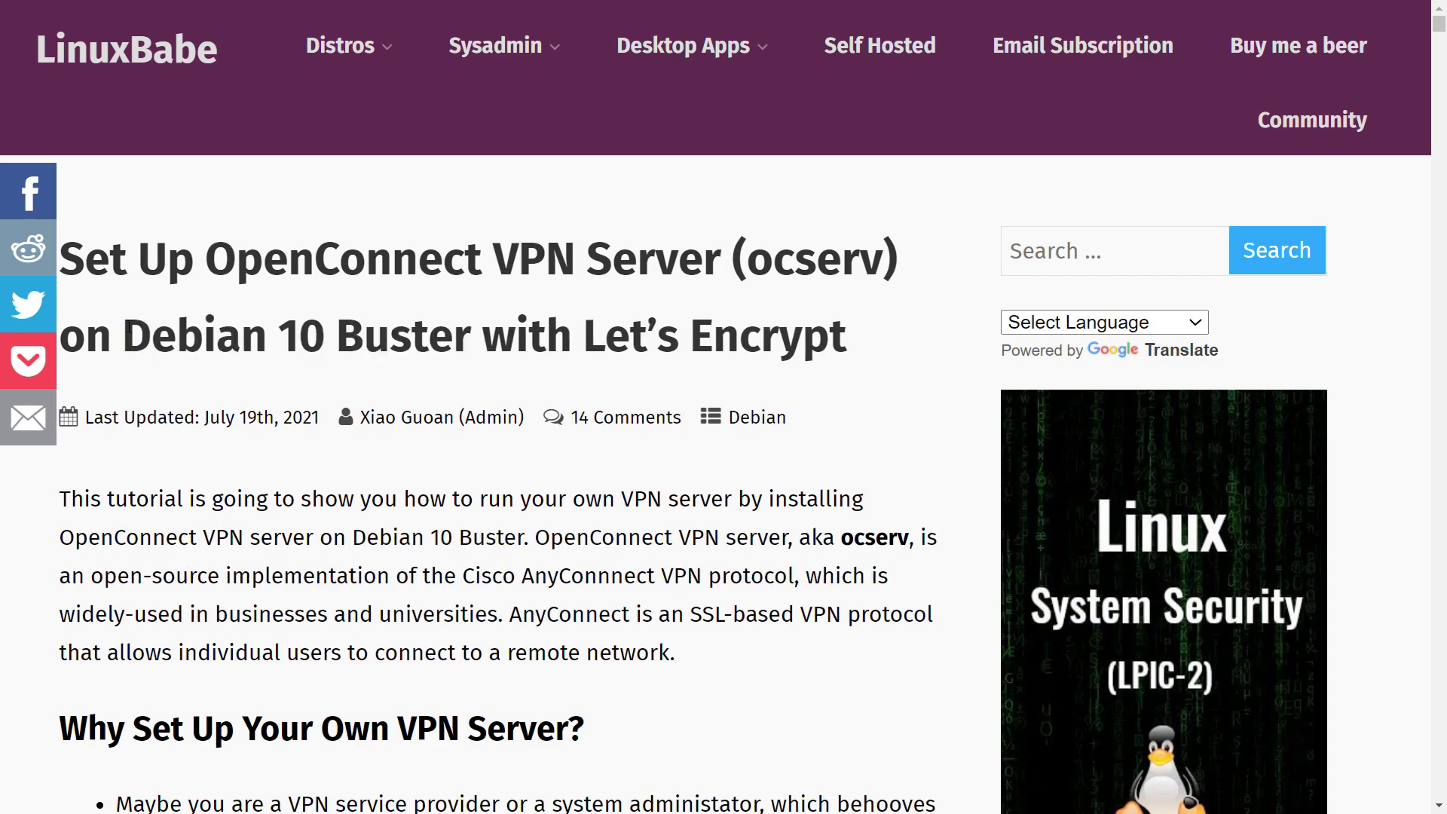
left_click_drag(130, 332, 473, 336)
left_click(485, 333)
Scroll to Prerequisites and Step 1, highlighting the sudo apt install ocserv command
scroll(485, 347, "down", 8)
scroll(485, 361, "down", 17)
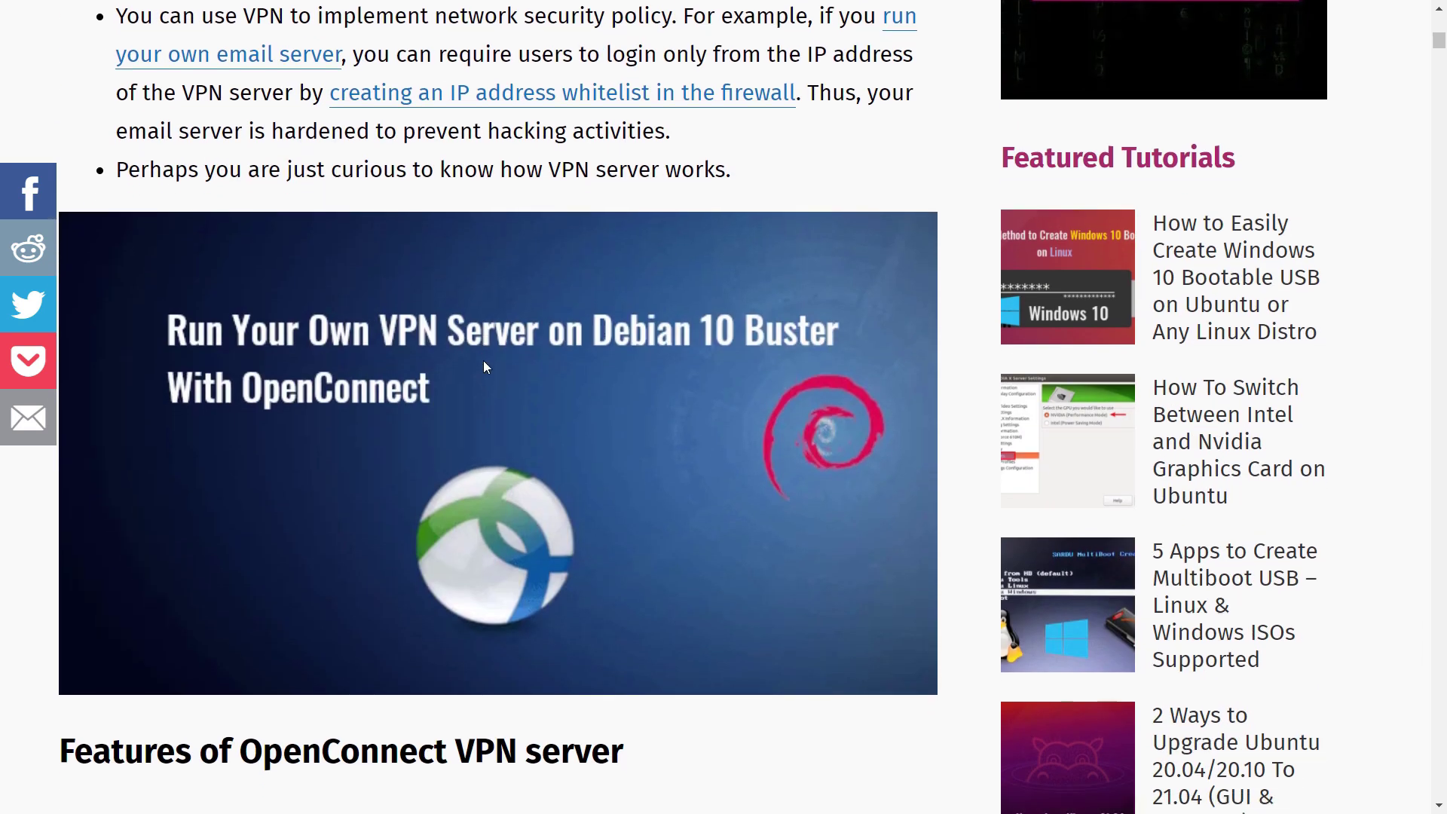
scroll(485, 360, "down", 1)
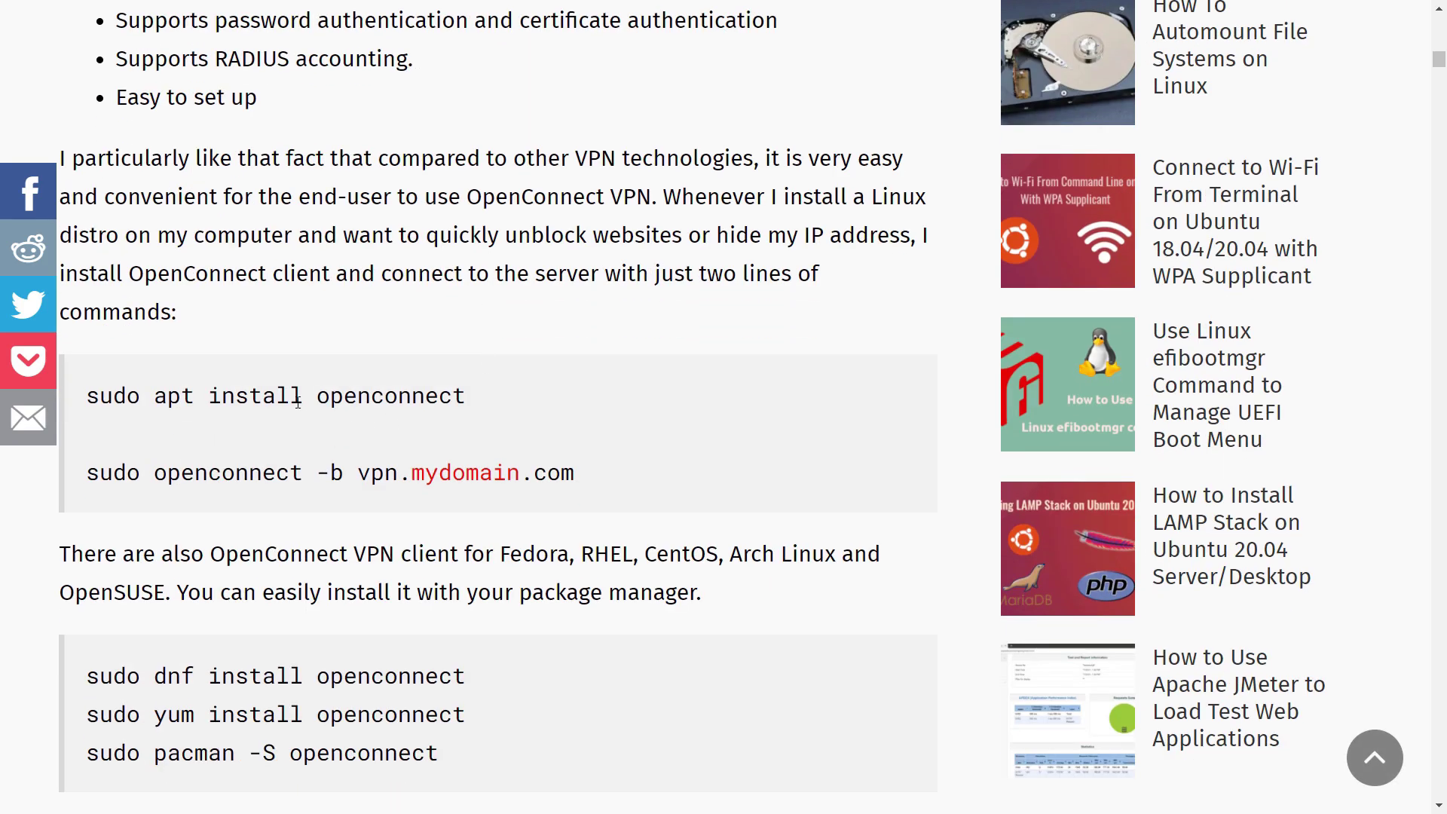
scroll(326, 451, "down", 2)
scroll(349, 556, "down", 14)
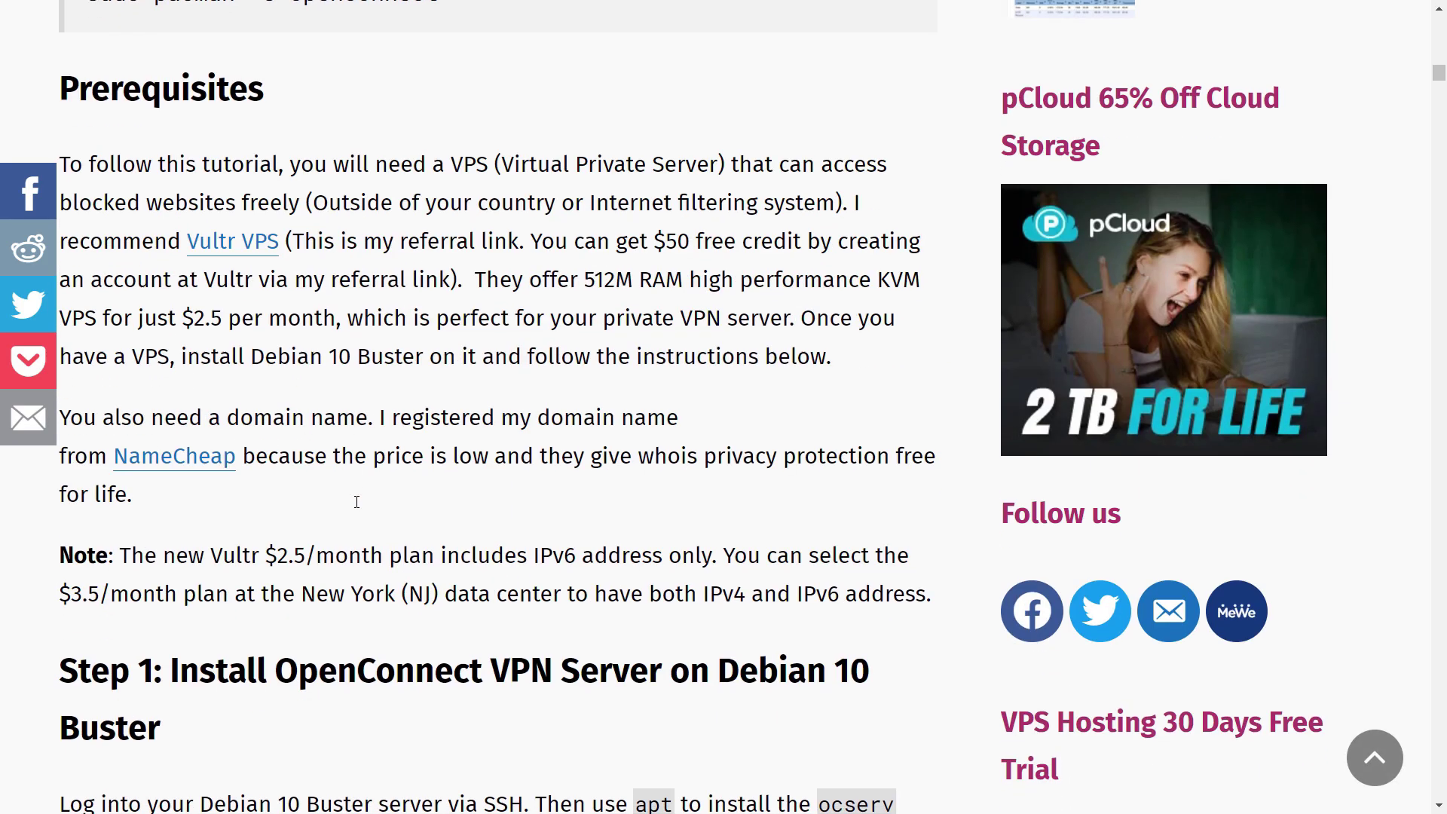
triple_click(303, 466)
left_click(501, 475)
Highlight the systemctl status ocserv and start ocserv commands, the running status, and ufw rules
scroll(453, 490, "down", 2)
triple_click(323, 504)
scroll(332, 490, "down", 4)
double_click(392, 443)
scroll(377, 452, "down", 7)
triple_click(325, 289)
left_click_drag(421, 669, 96, 583)
Scroll on to the HAProxy tutorial and highlight its full title
left_click(96, 583)
scroll(96, 582, "down", 5)
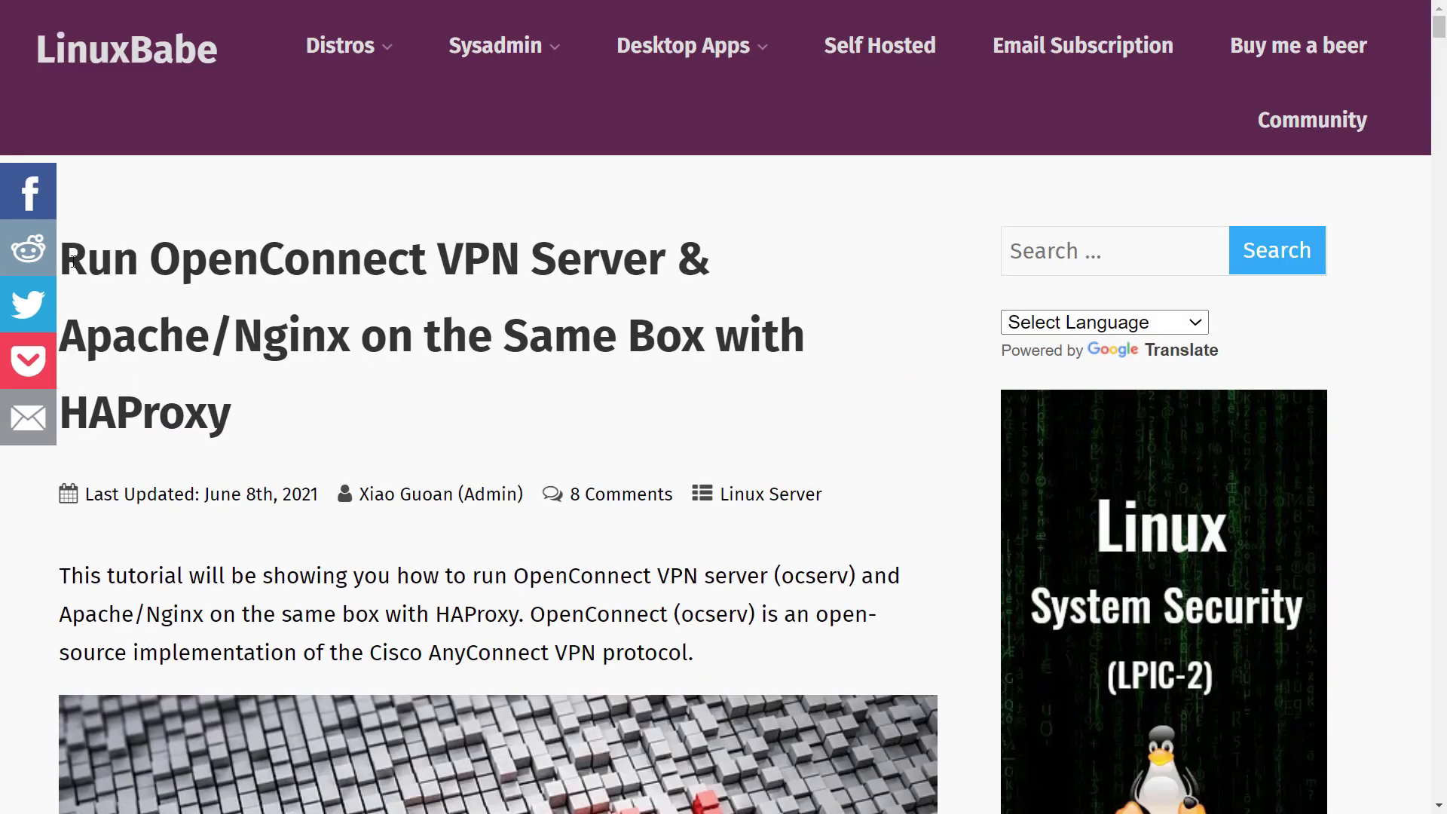
left_click_drag(71, 260, 320, 404)
left_click(354, 405)
Highlight HAProxy in the title and scroll down to the port 443 section
scroll(353, 404, "down", 4)
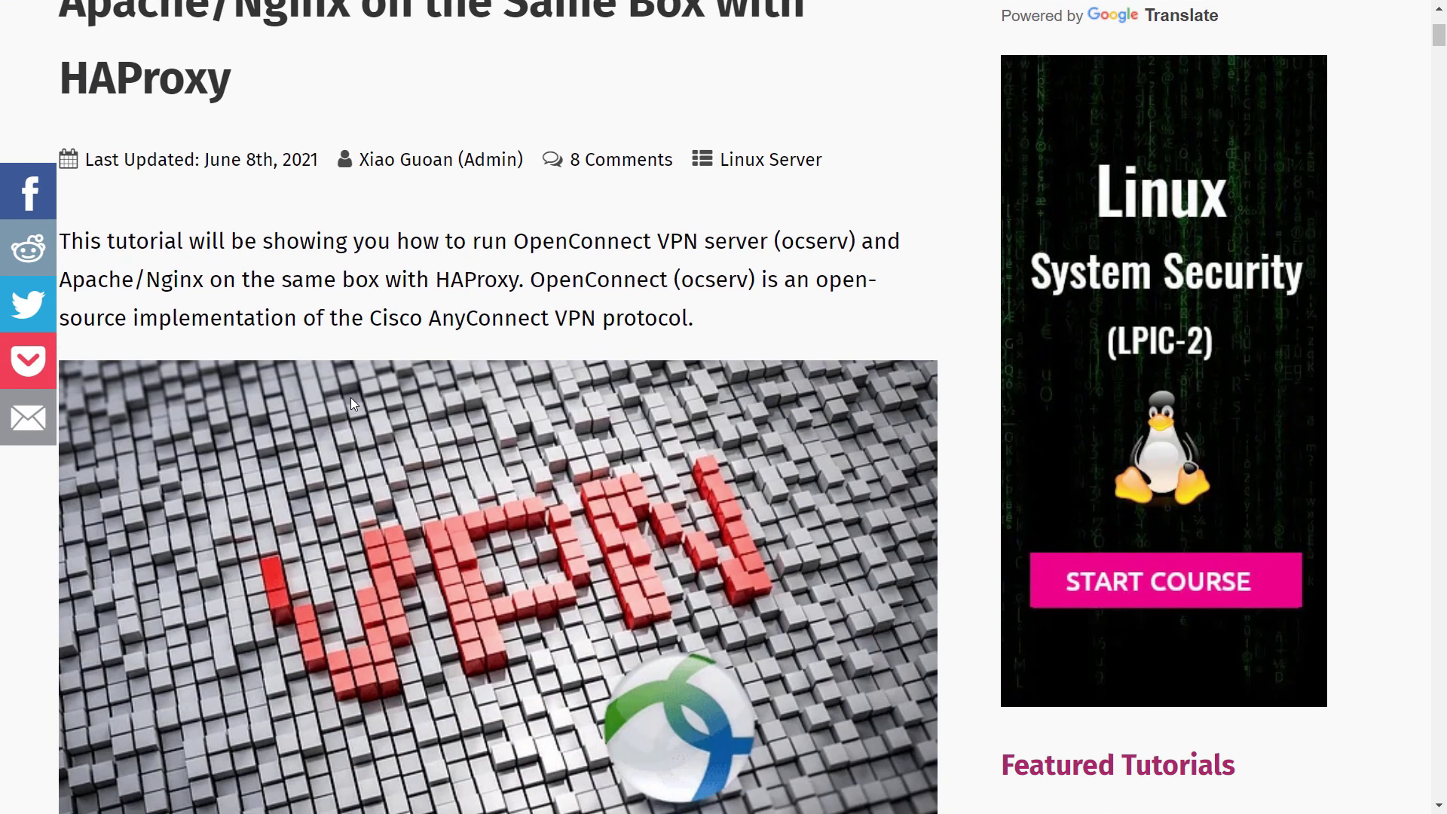
double_click(145, 78)
scroll(337, 218, "down", 8)
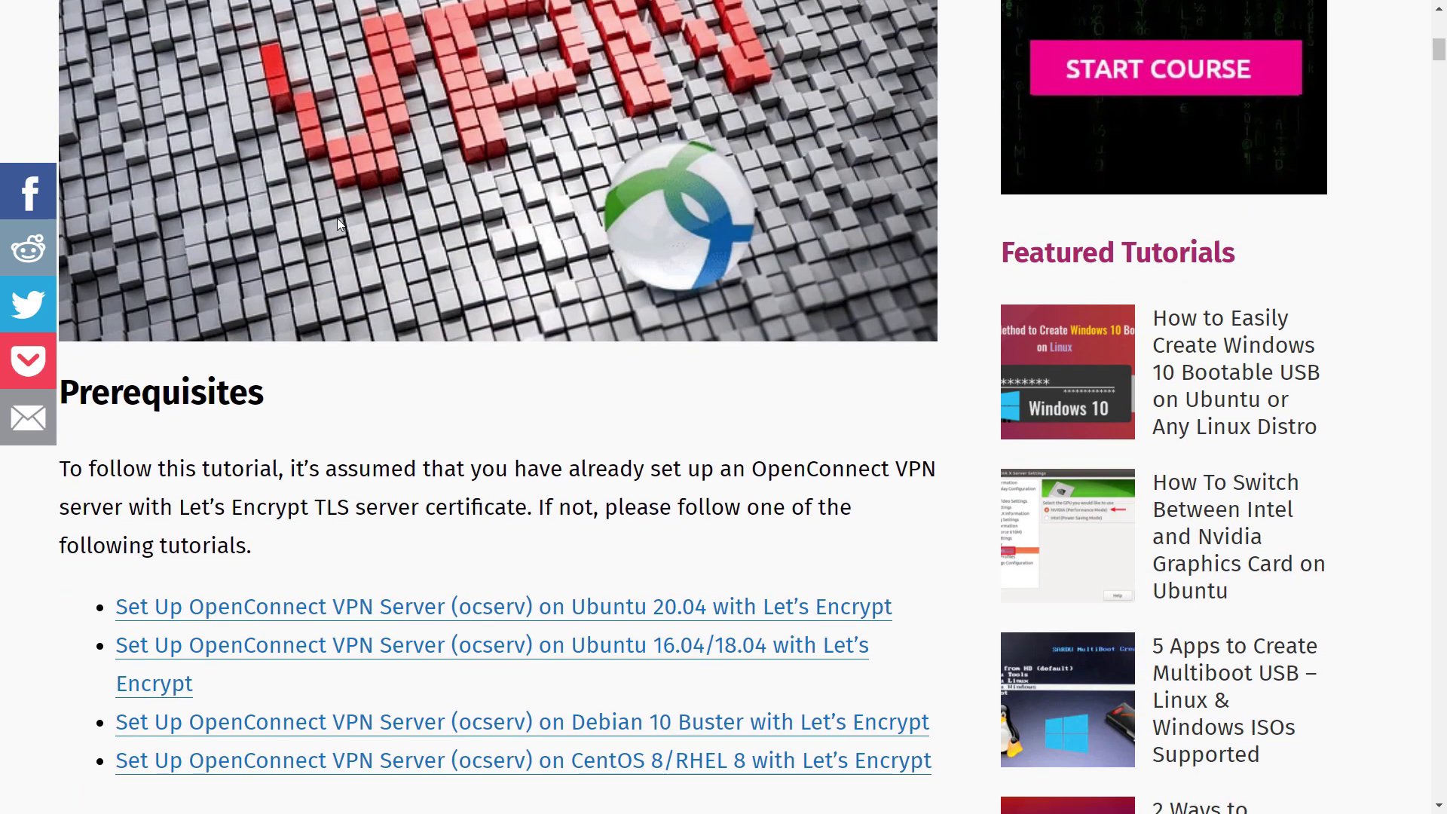
scroll(337, 224, "down", 5)
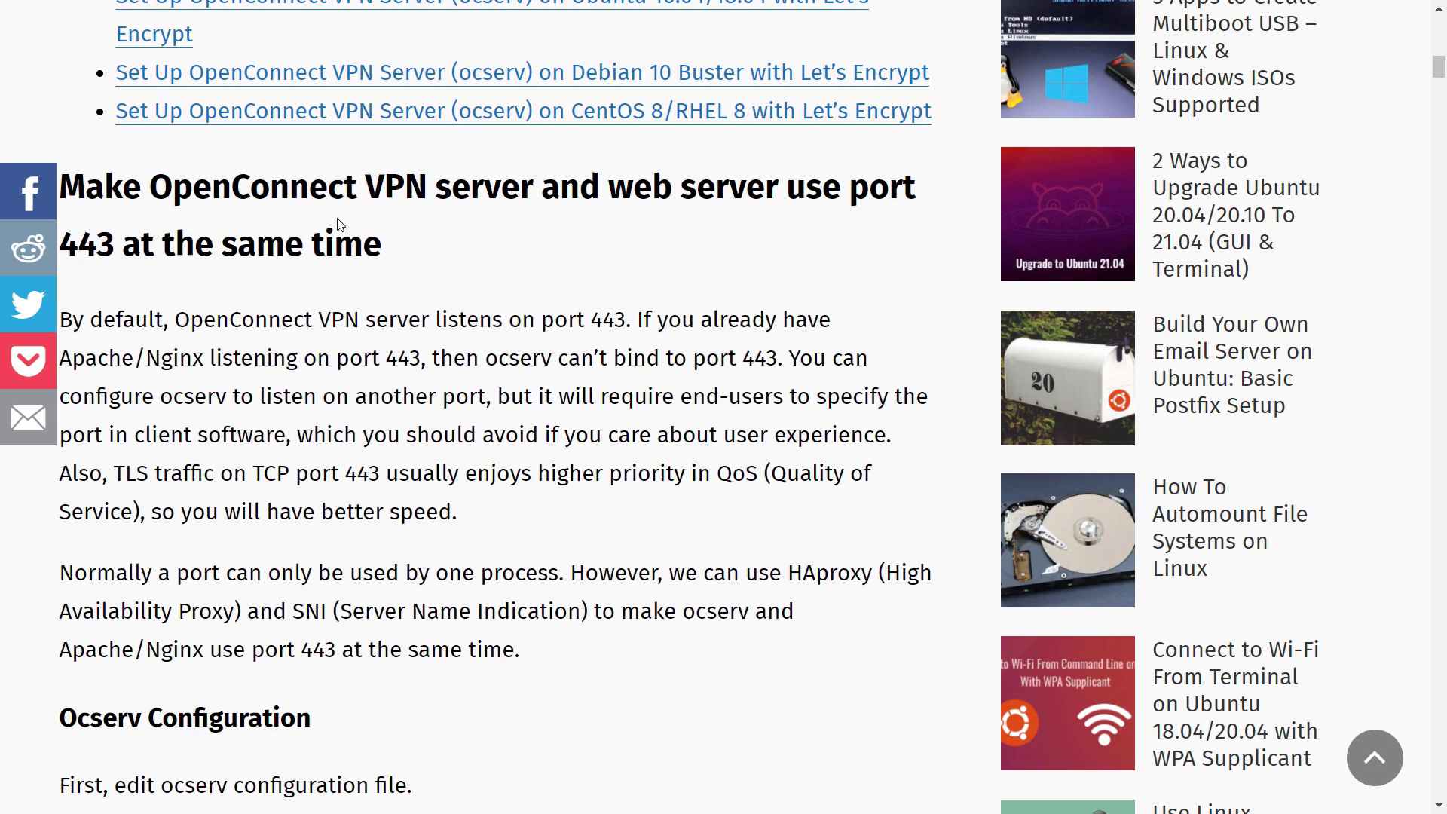
scroll(337, 224, "down", 5)
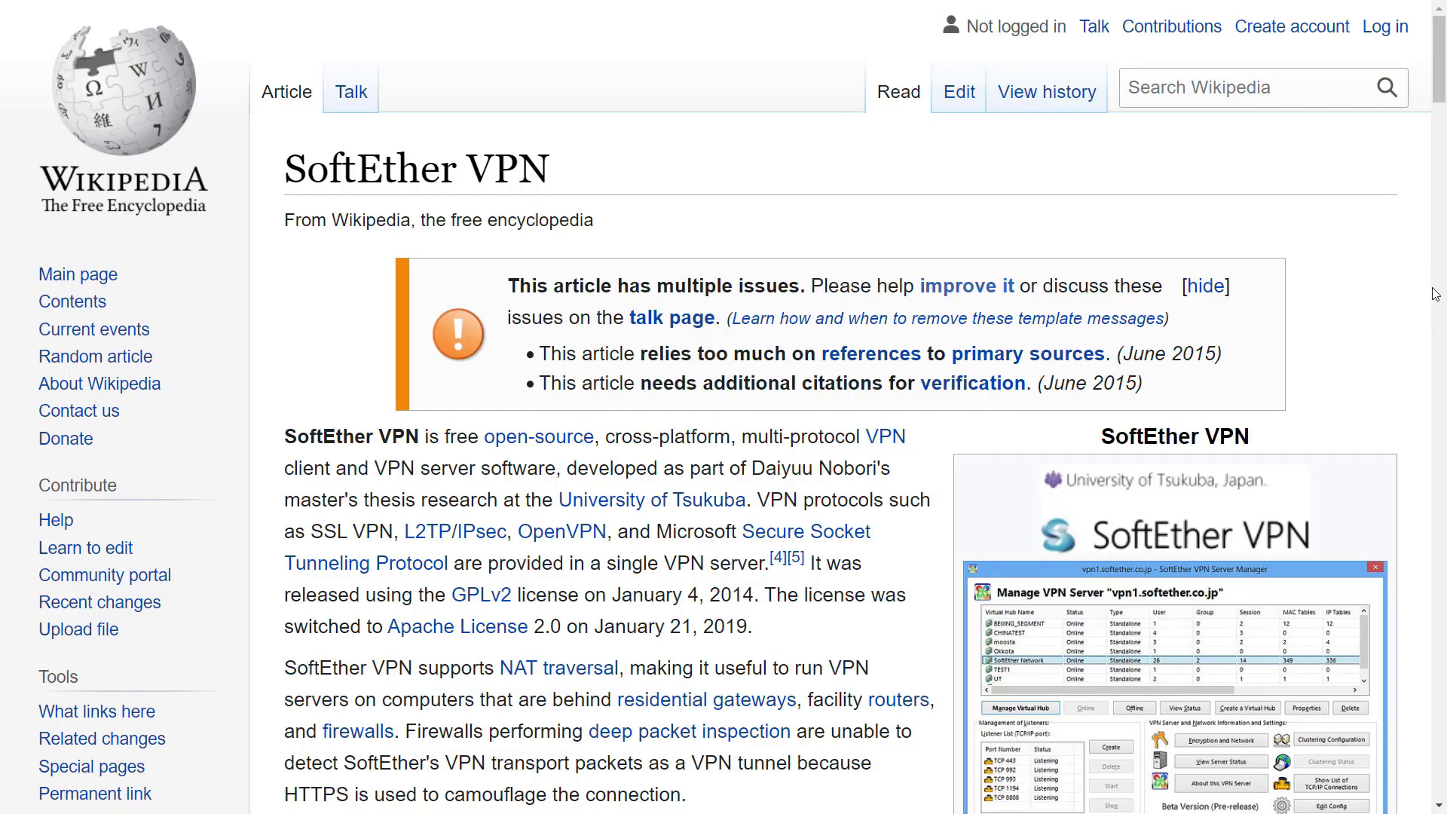
scroll(1434, 294, "down", 3)
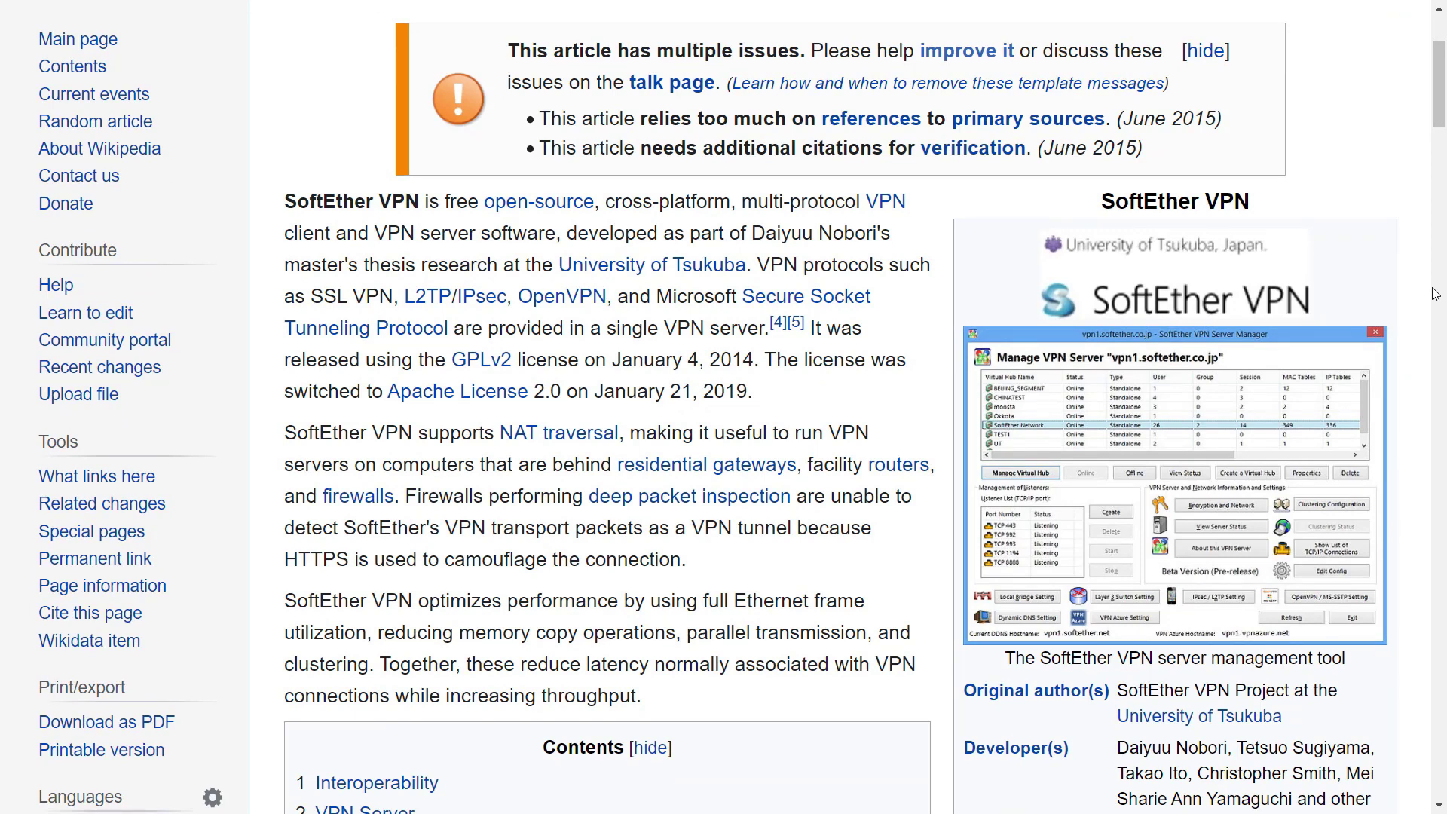
Scroll the SoftEther VPN Project page through the Features list to the Architecture section
scroll(1434, 294, "down", 3)
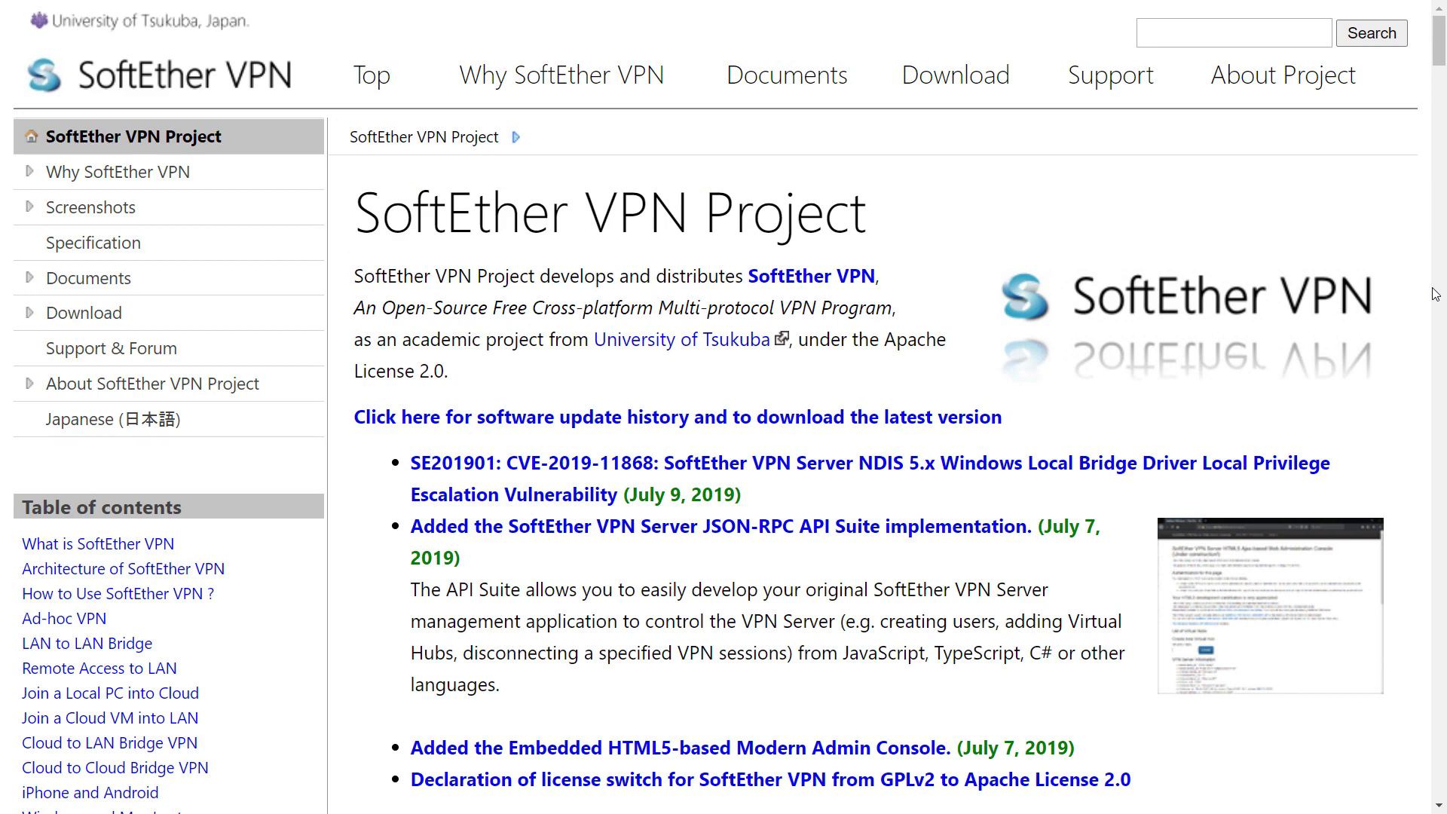
scroll(1435, 294, "down", 3)
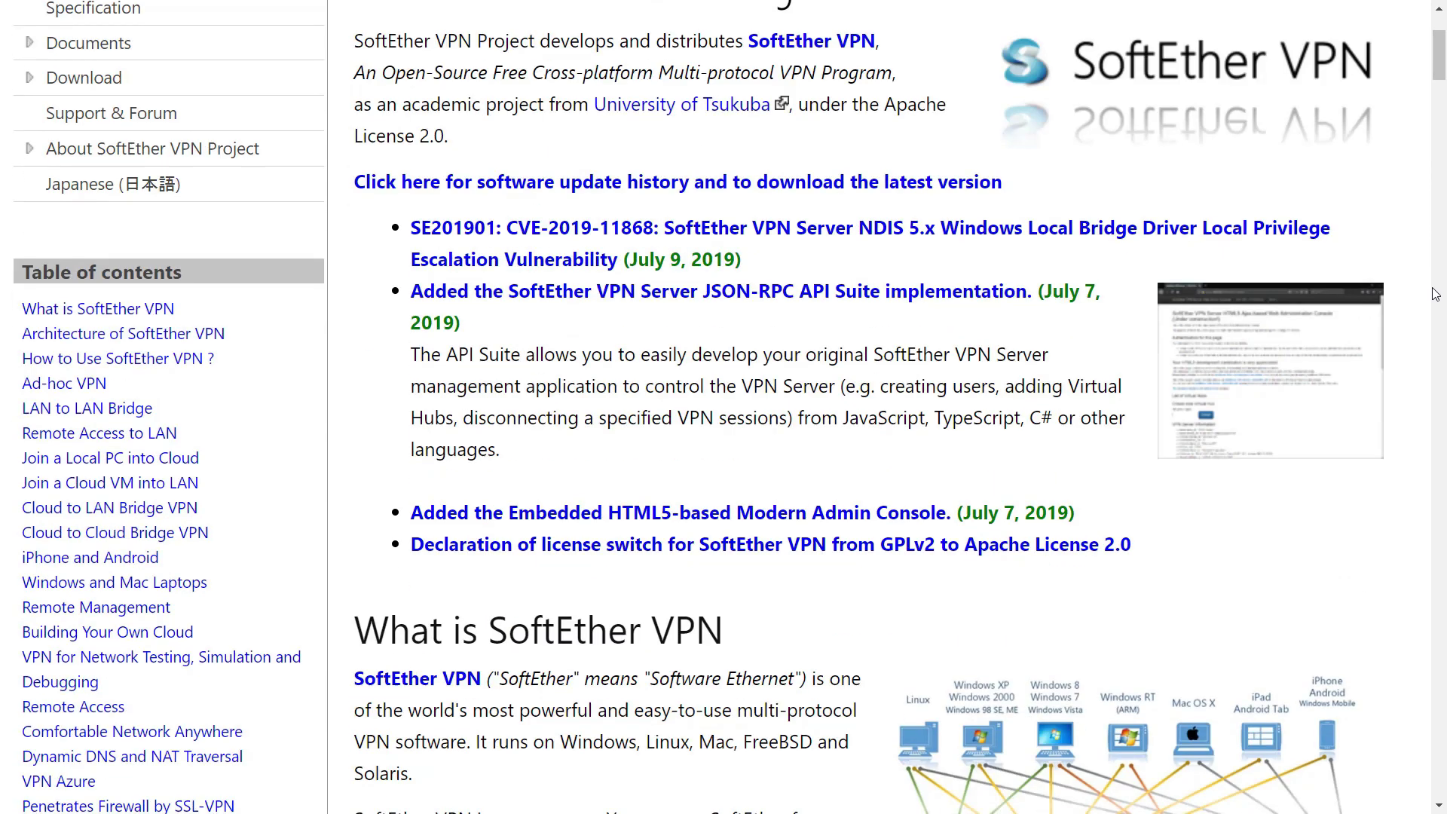
scroll(1435, 294, "down", 9)
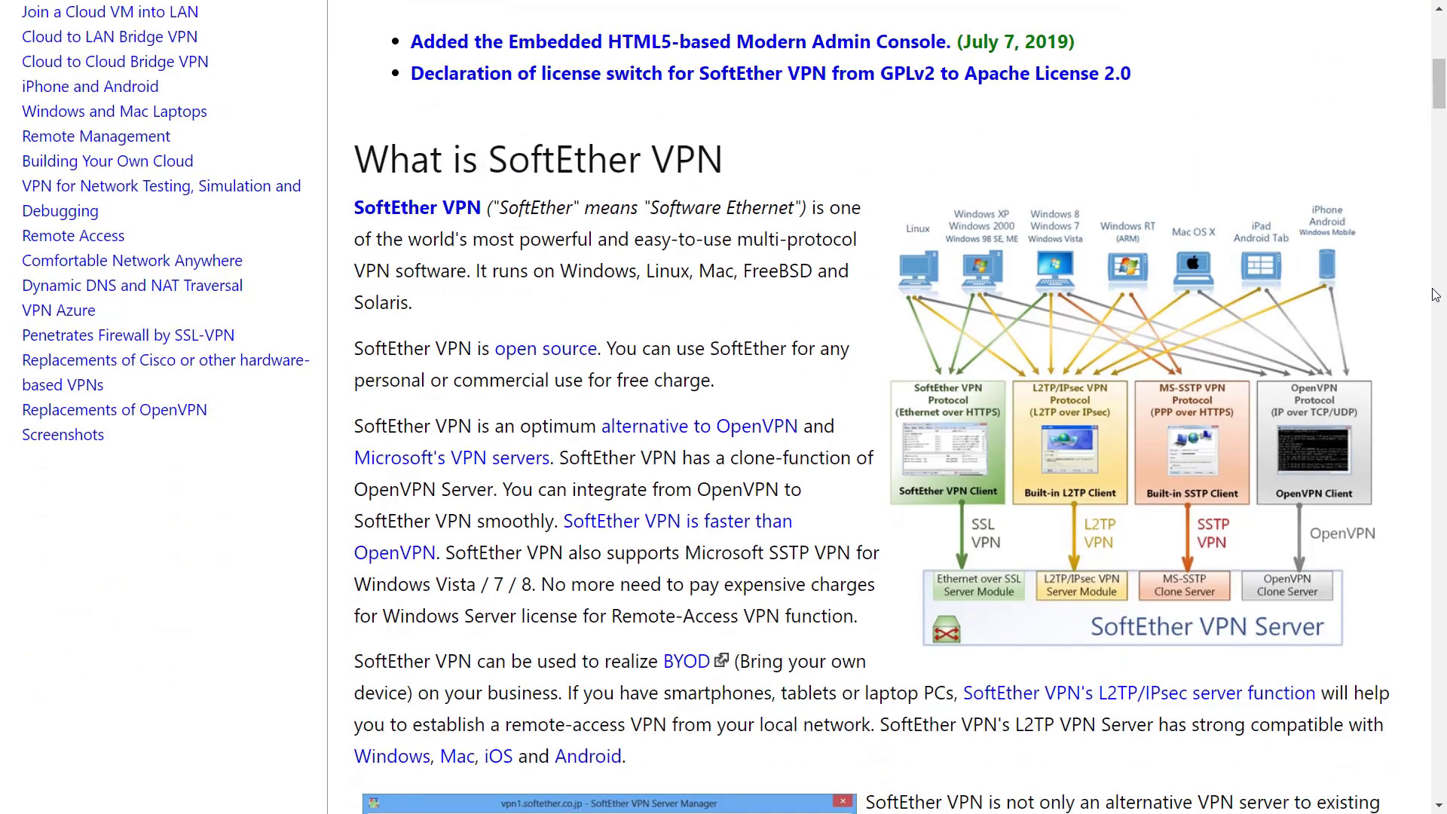
scroll(1435, 294, "down", 12)
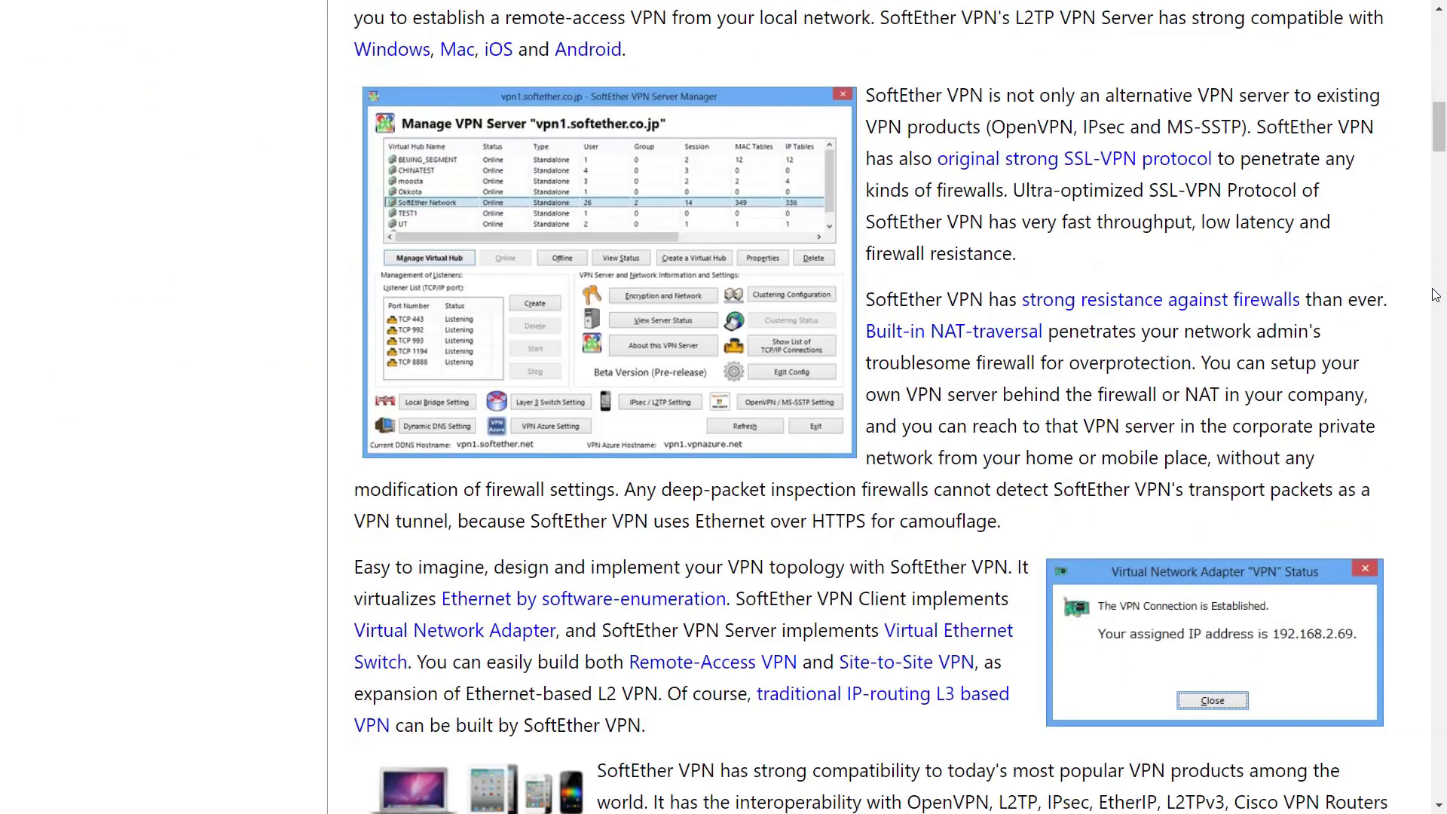
scroll(1434, 294, "down", 6)
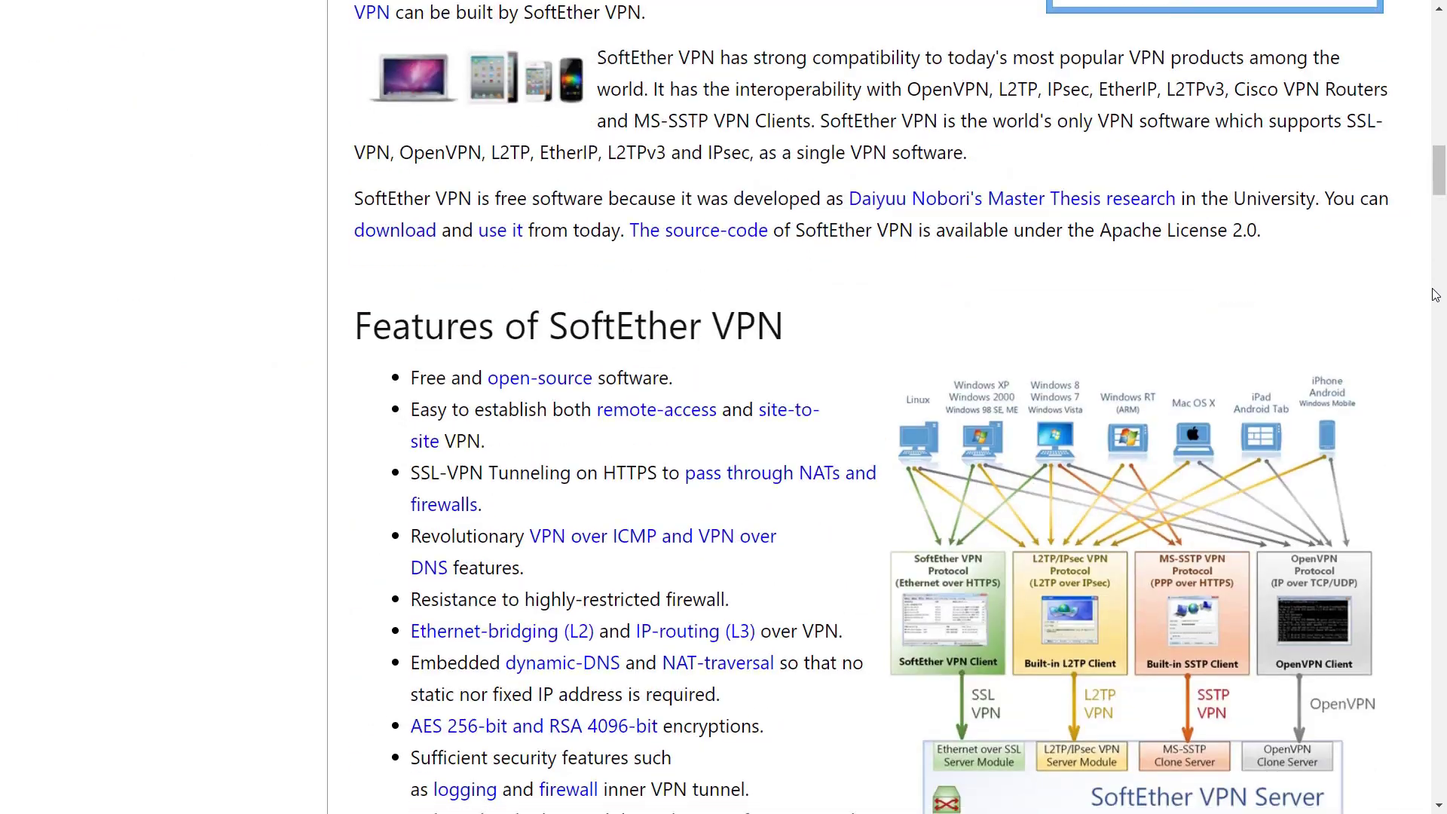
triple_click(646, 110)
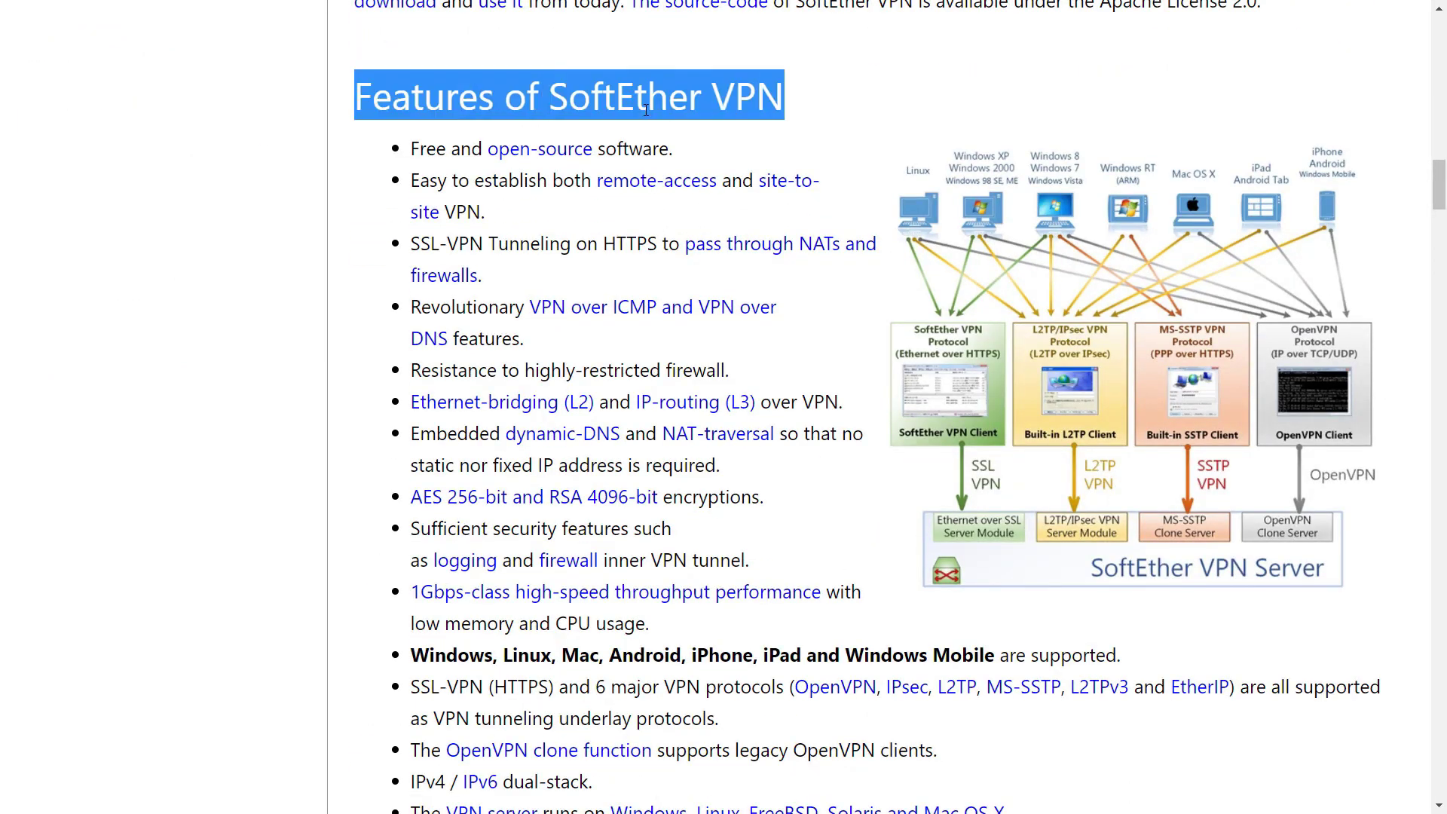
left_click(242, 251)
scroll(245, 252, "down", 6)
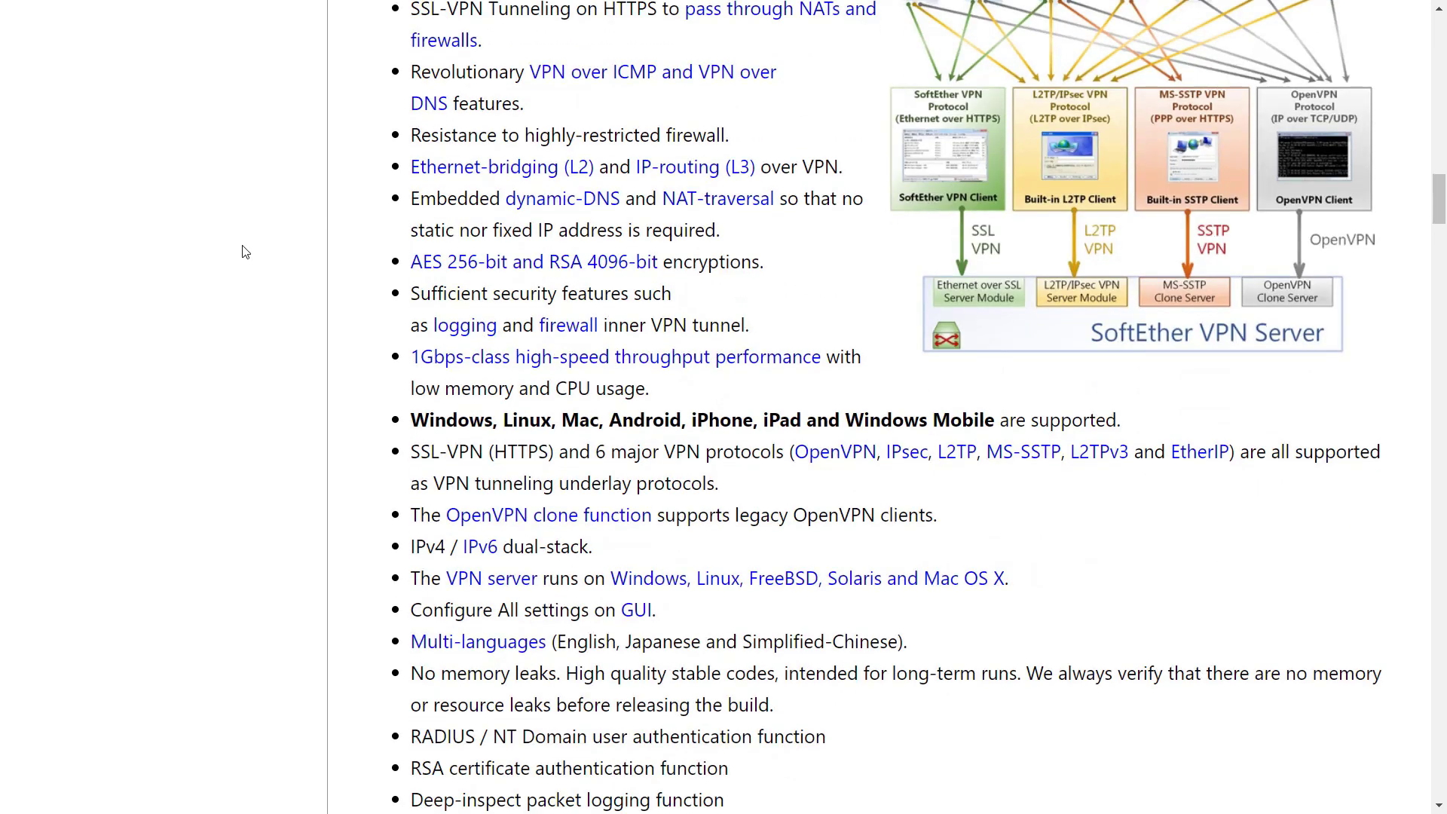
scroll(245, 252, "down", 9)
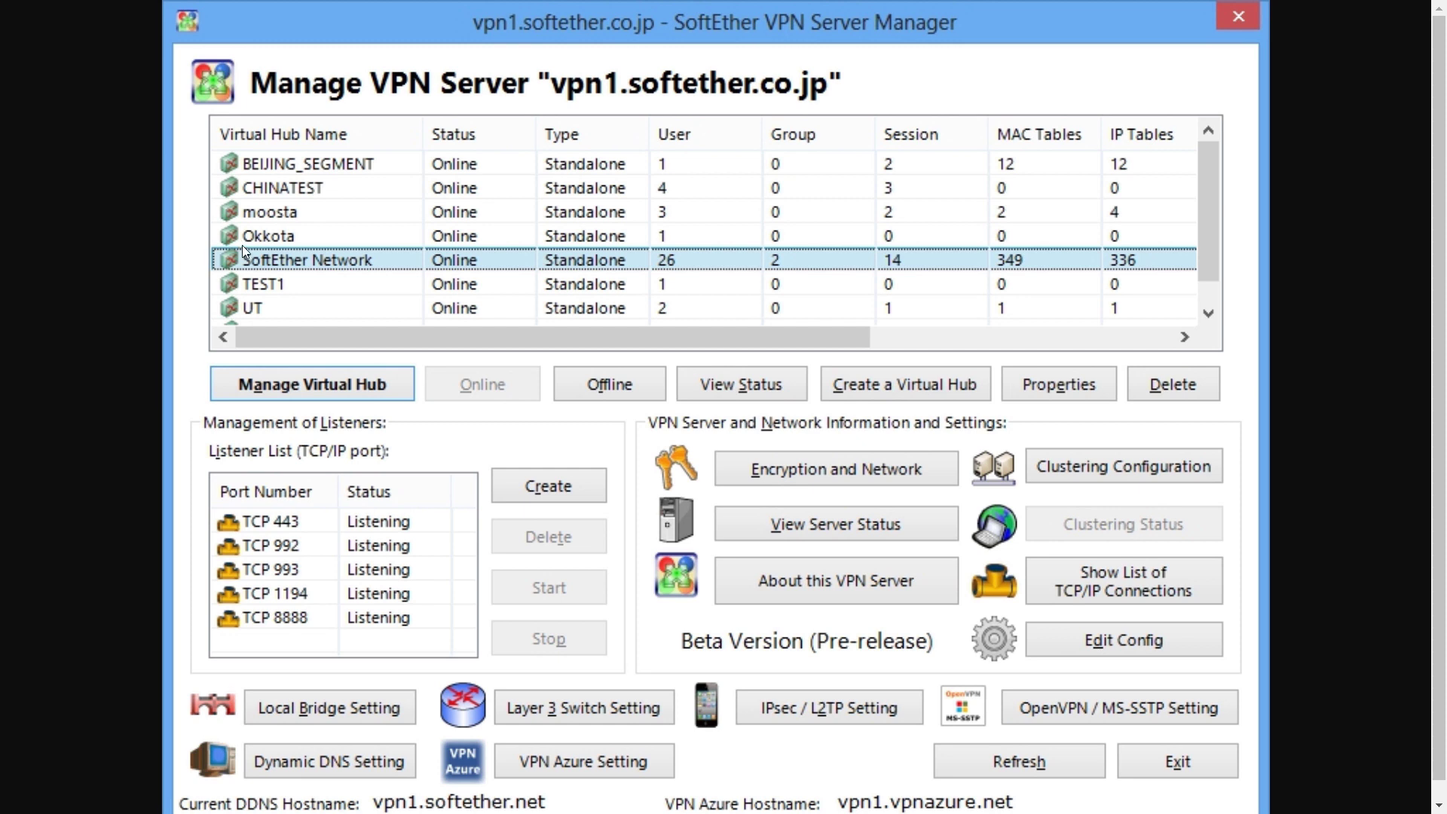
Scroll down and back up through the SoftEther VPN server management view
scroll(242, 245, "down", 1)
scroll(242, 245, "up", 1)
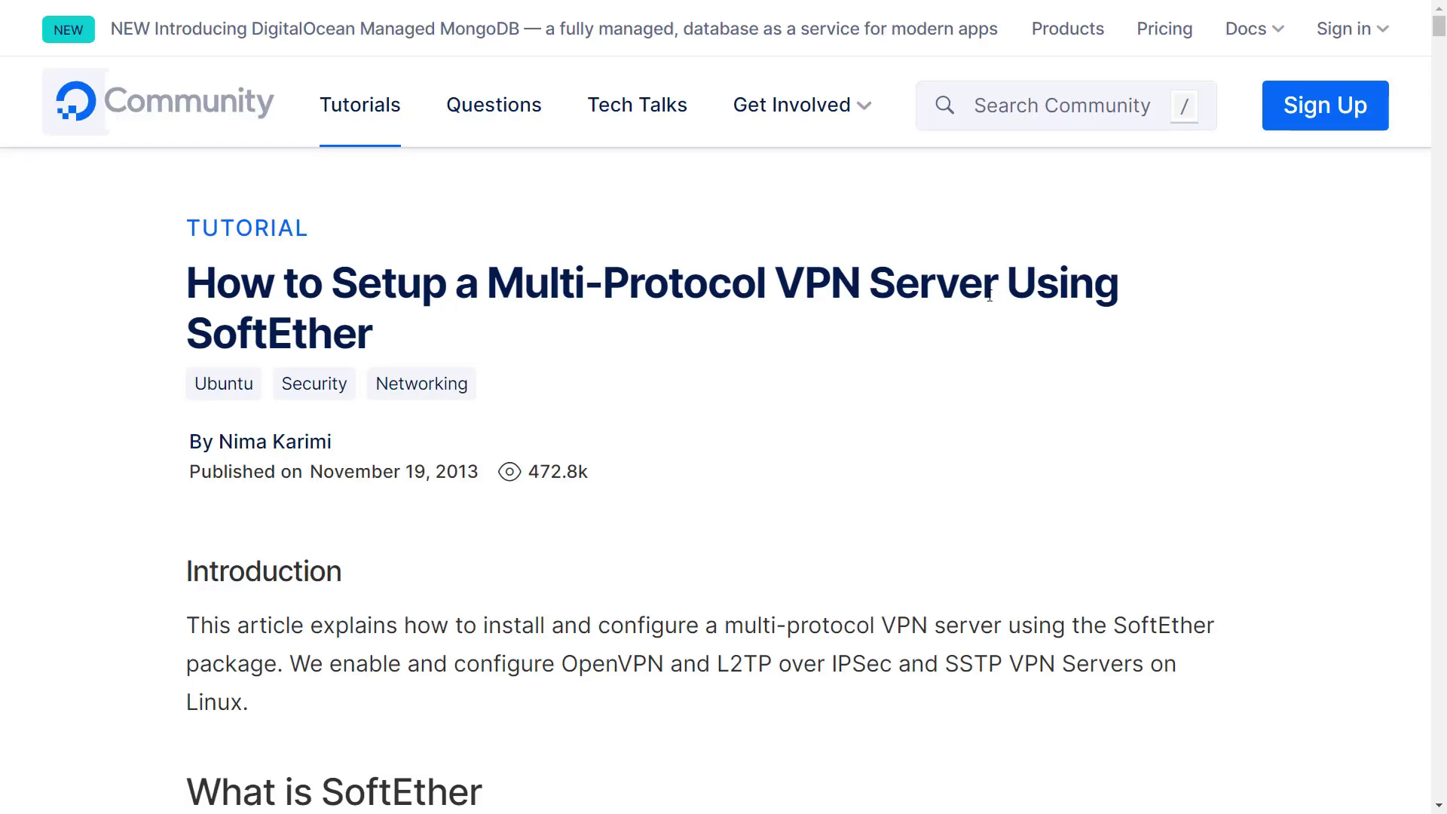
Read the SoftEther multi-protocol VPN tutorial from its title down to Step 5: Change Admin Password
triple_click(990, 297)
left_click(1011, 354)
scroll(1011, 354, "down", 3)
scroll(1011, 354, "down", 9)
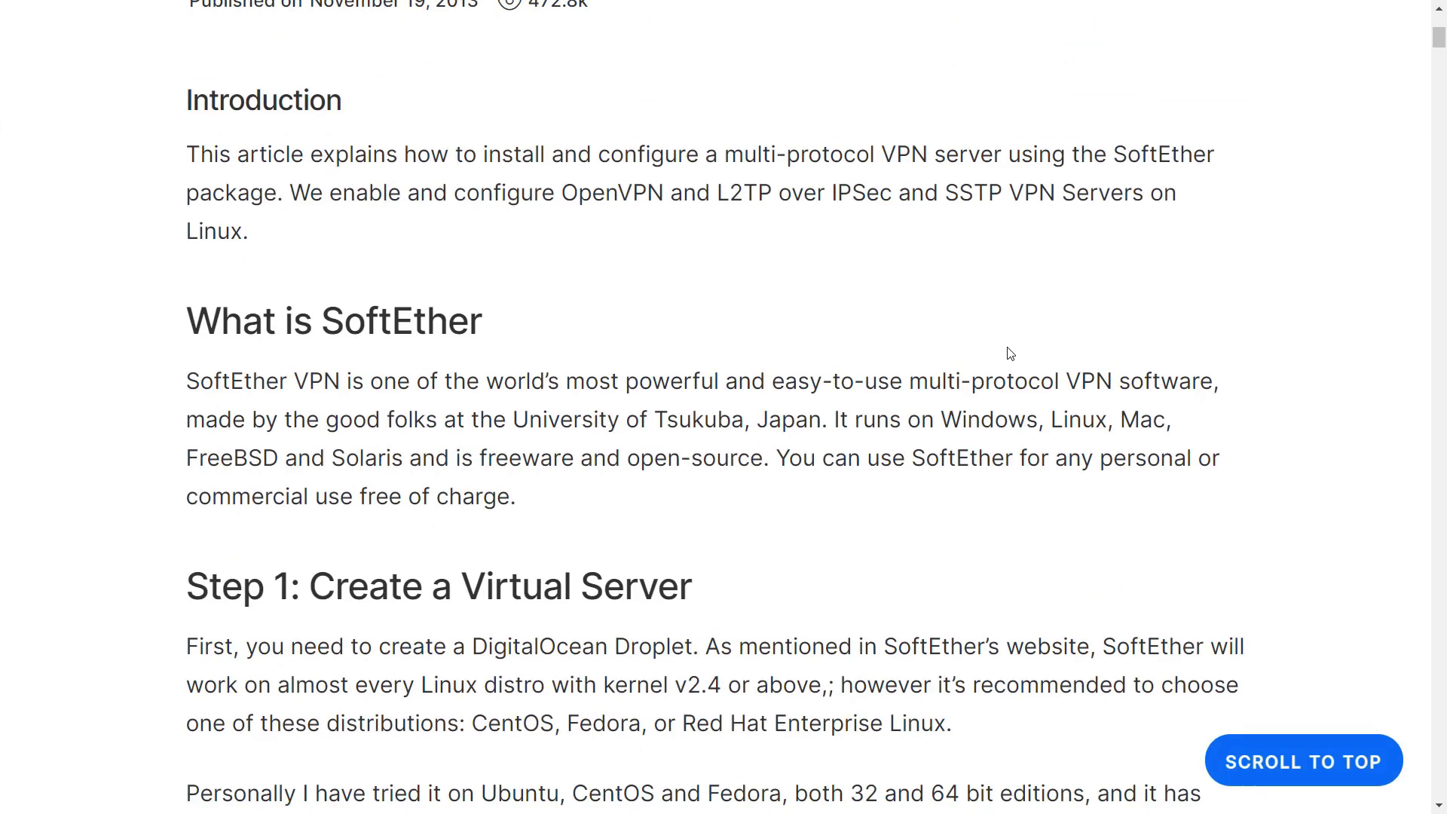
scroll(1011, 354, "down", 16)
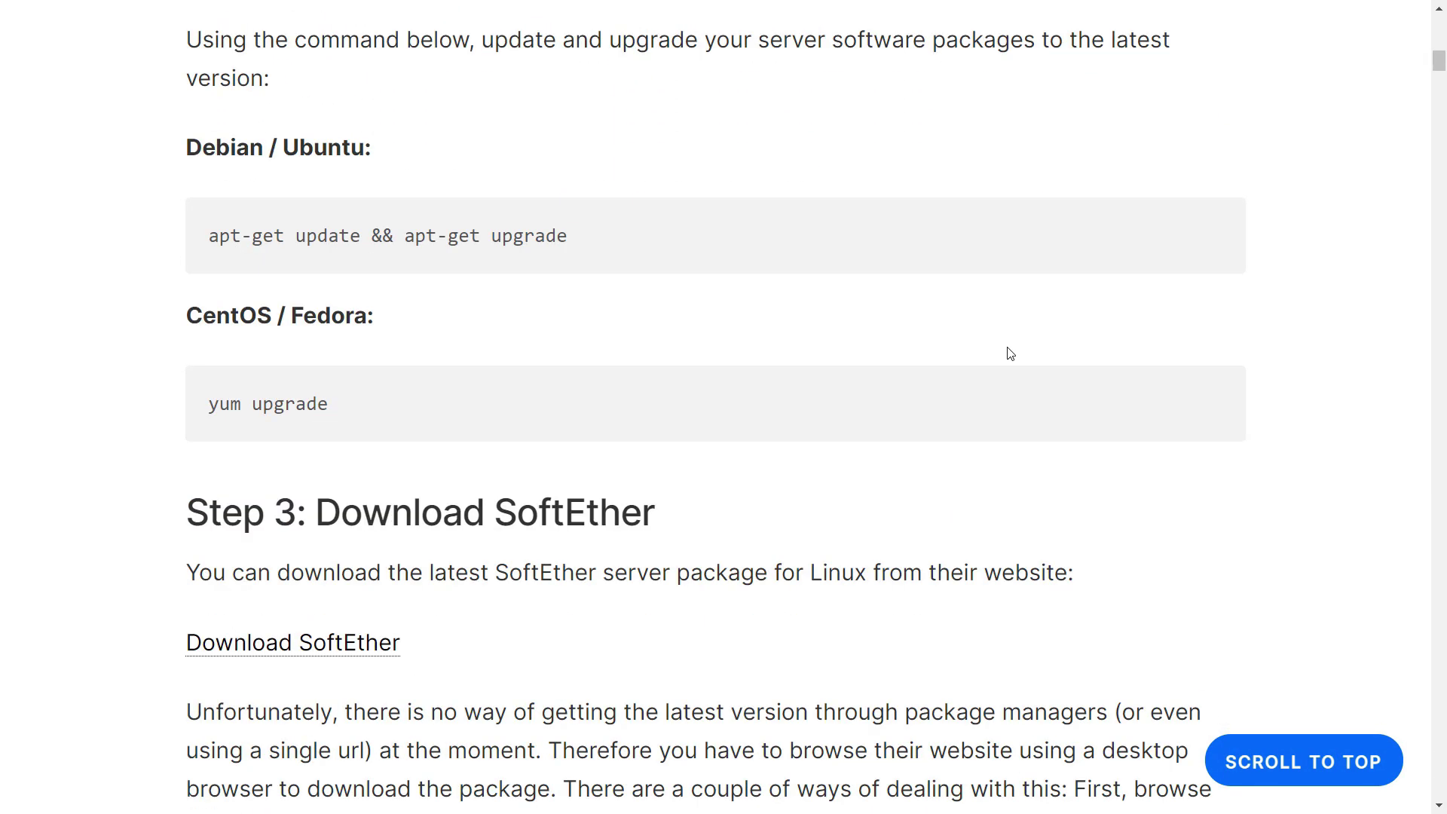
scroll(1009, 348, "down", 12)
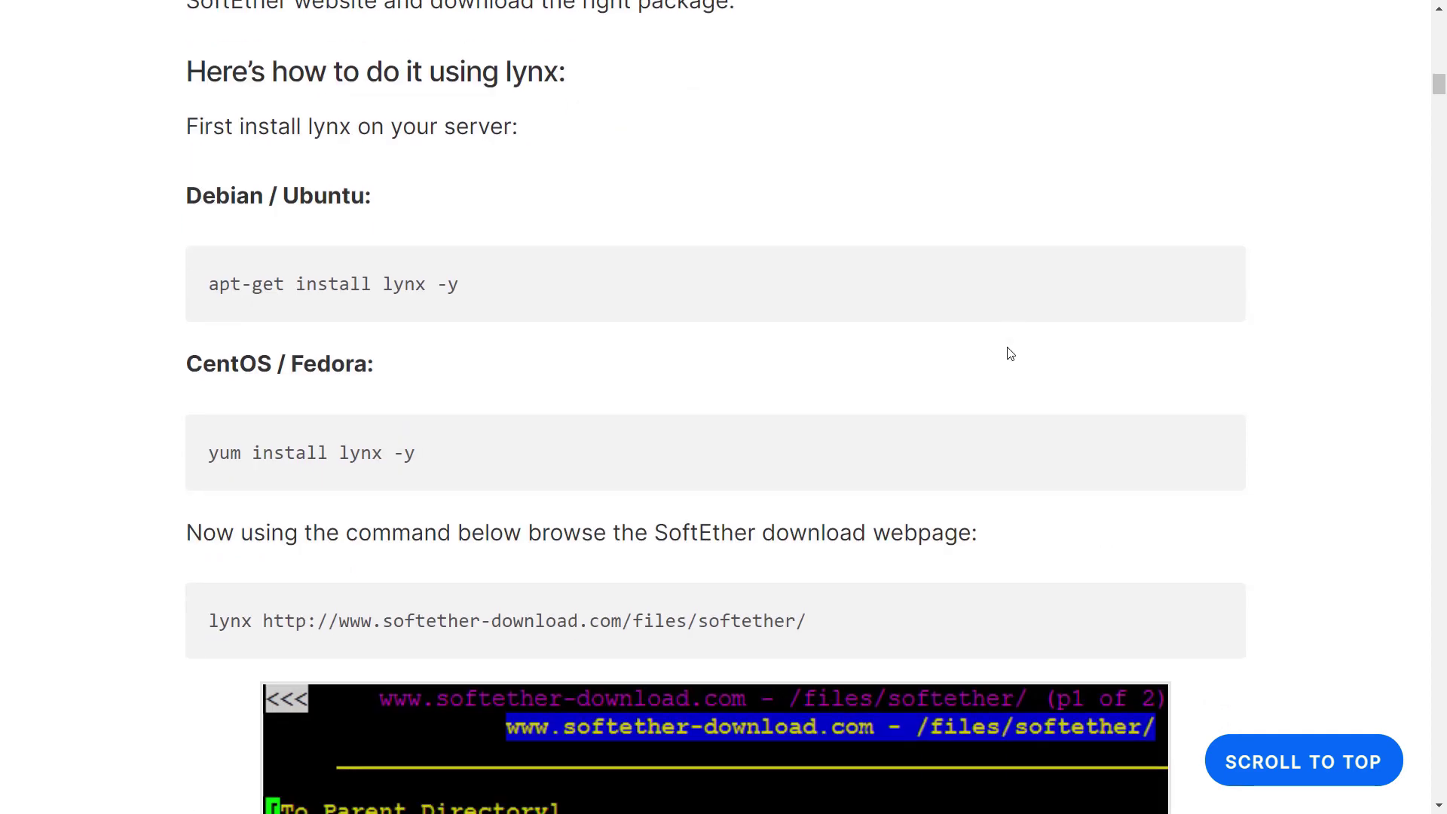
scroll(1009, 354, "down", 11)
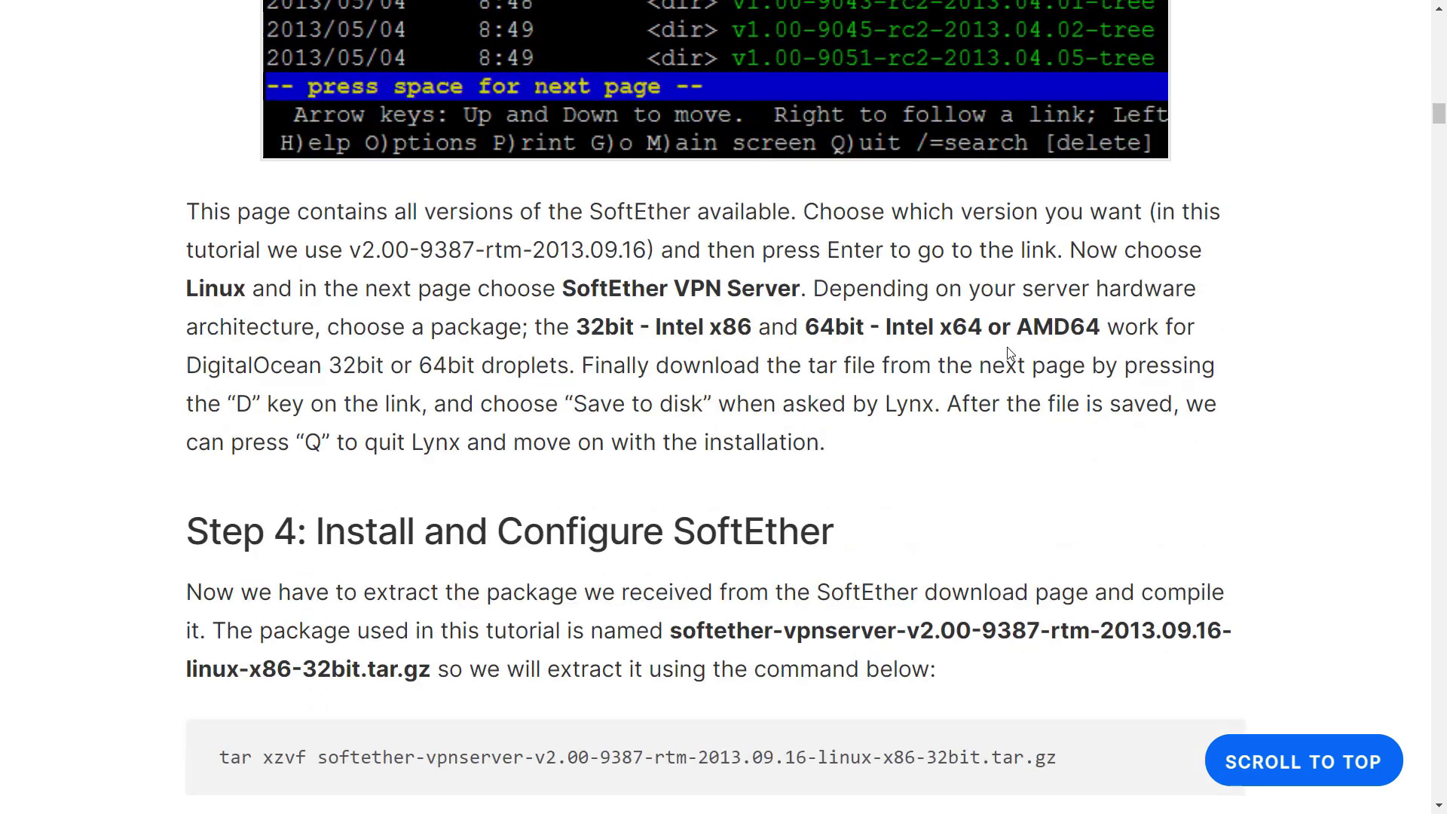
scroll(1009, 347, "down", 11)
scroll(1011, 354, "down", 9)
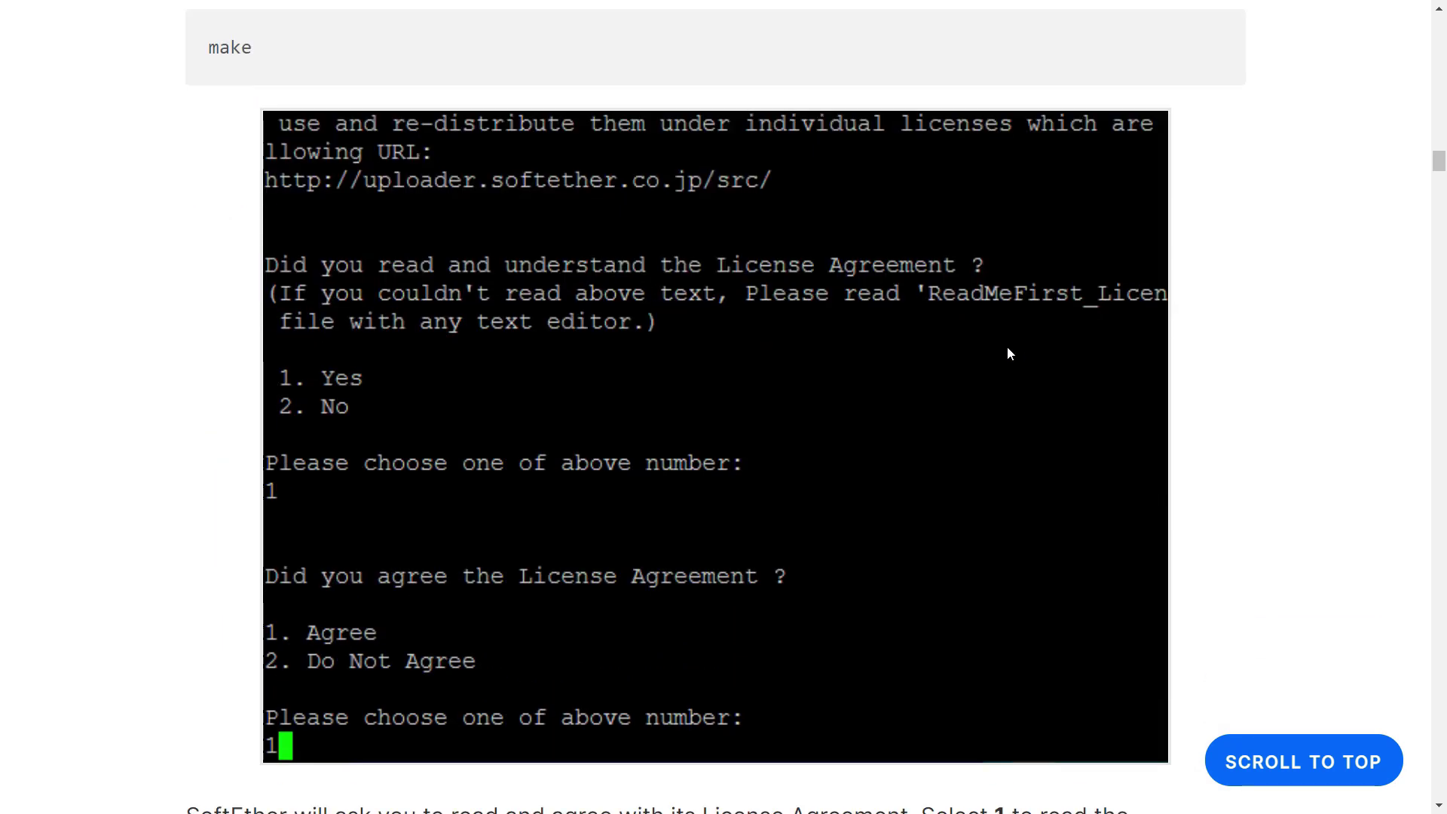
scroll(1010, 354, "down", 9)
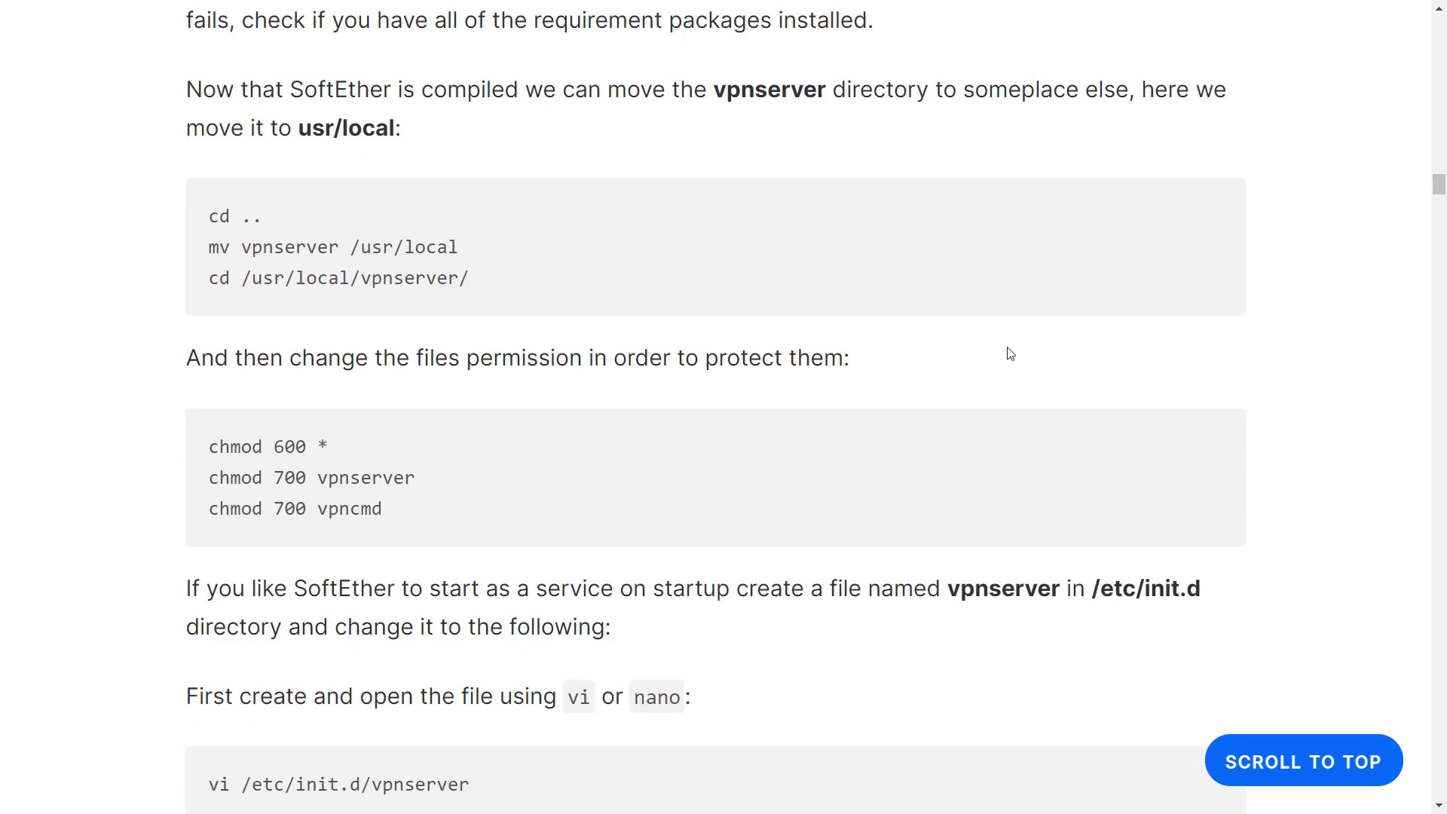
scroll(1011, 353, "down", 19)
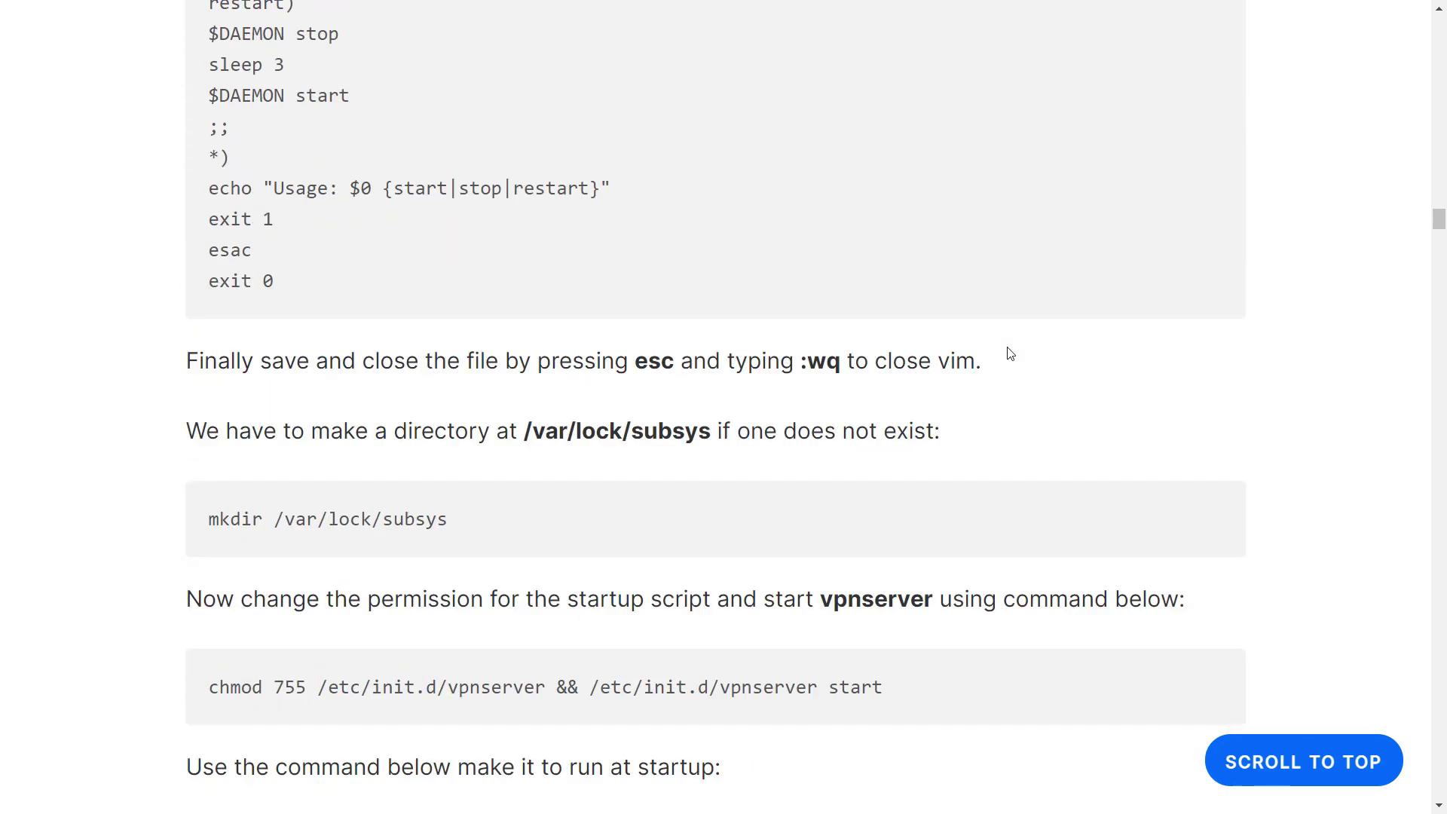
scroll(1010, 353, "down", 19)
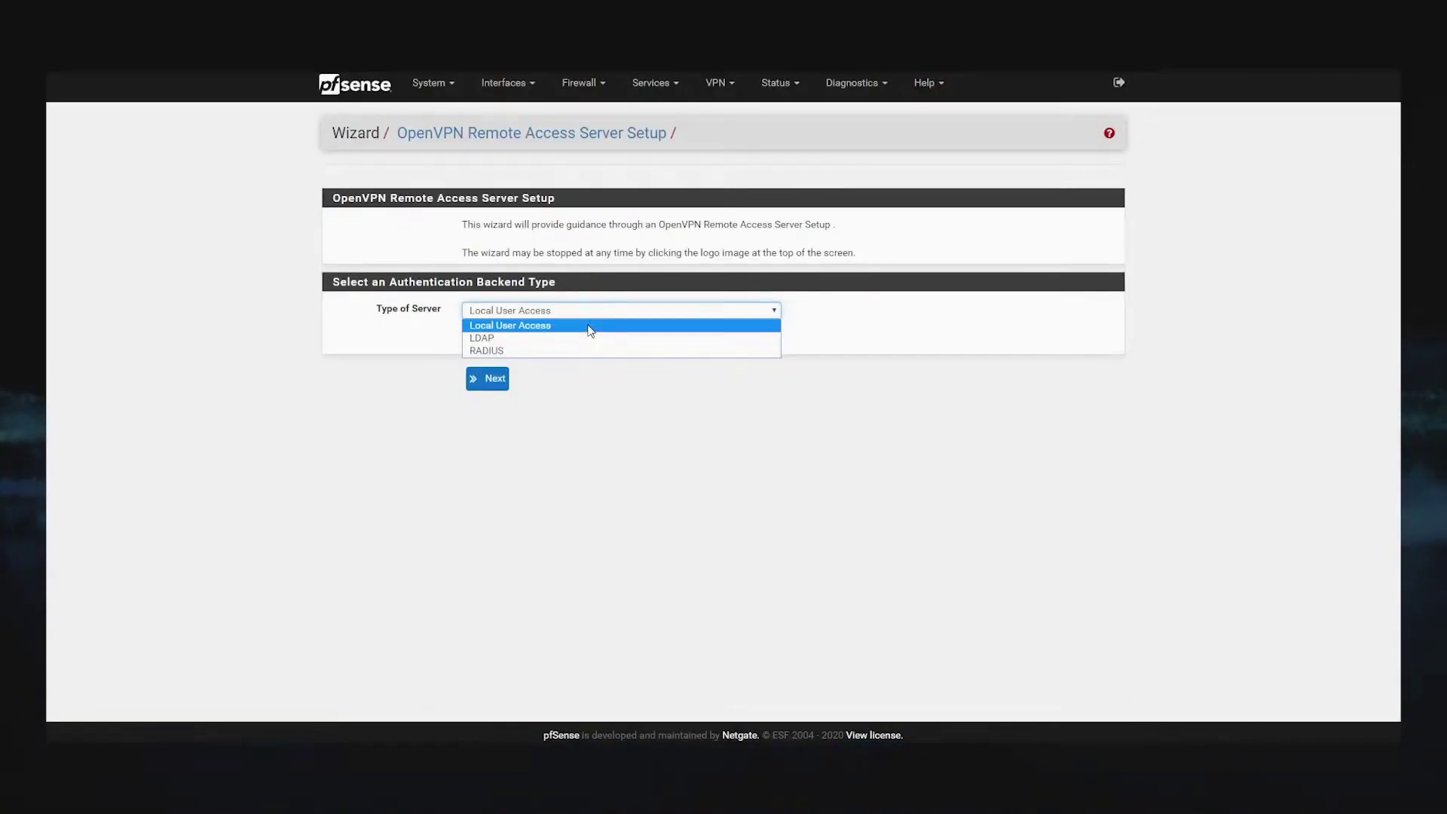
Keep Local User Access, then fill the CA as HomeOfficeUS, Texas, Austin, organization HomeOffice
left_click(590, 326)
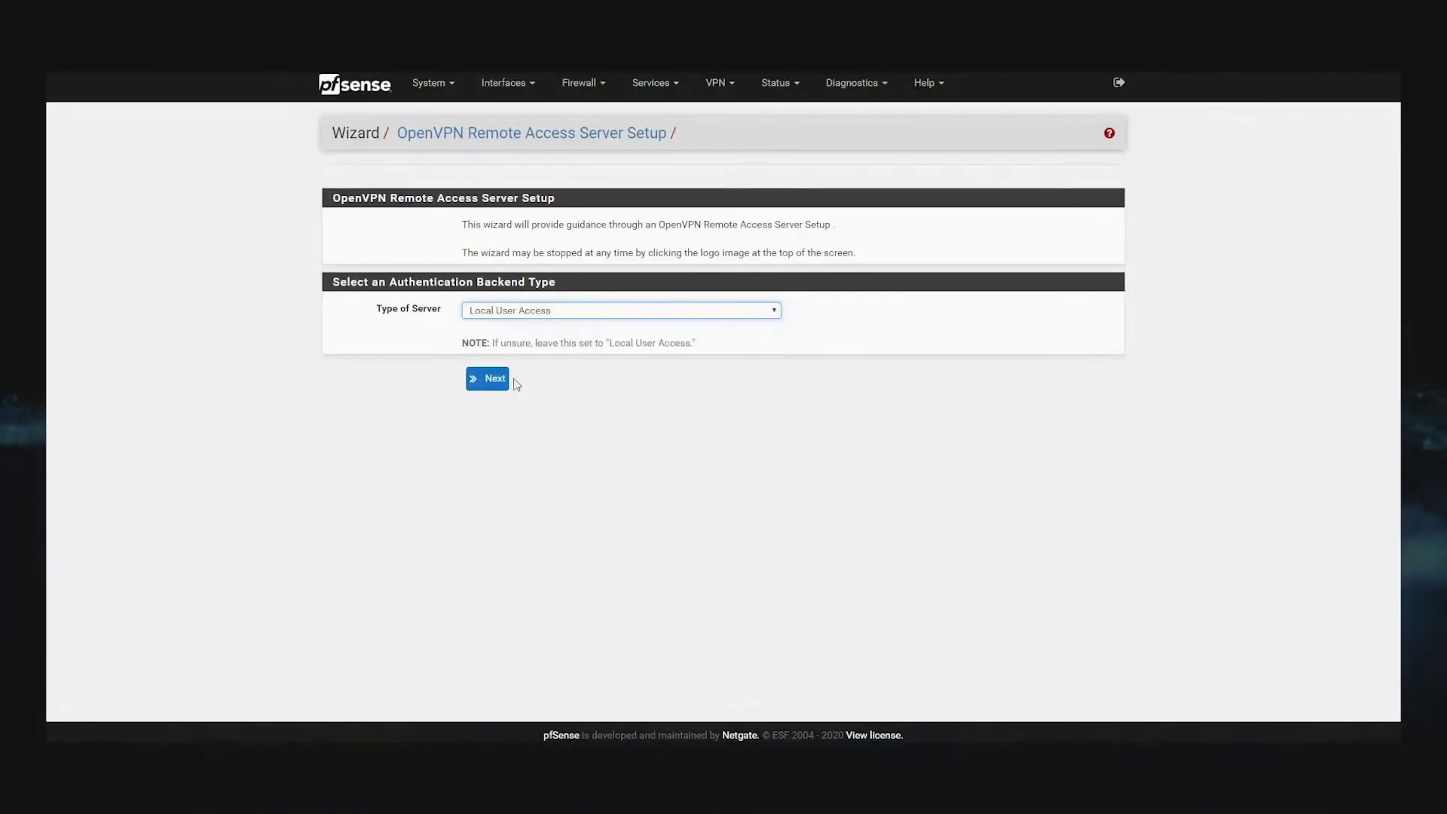
left_click(488, 379)
left_click(570, 283)
type("HomeOffice")
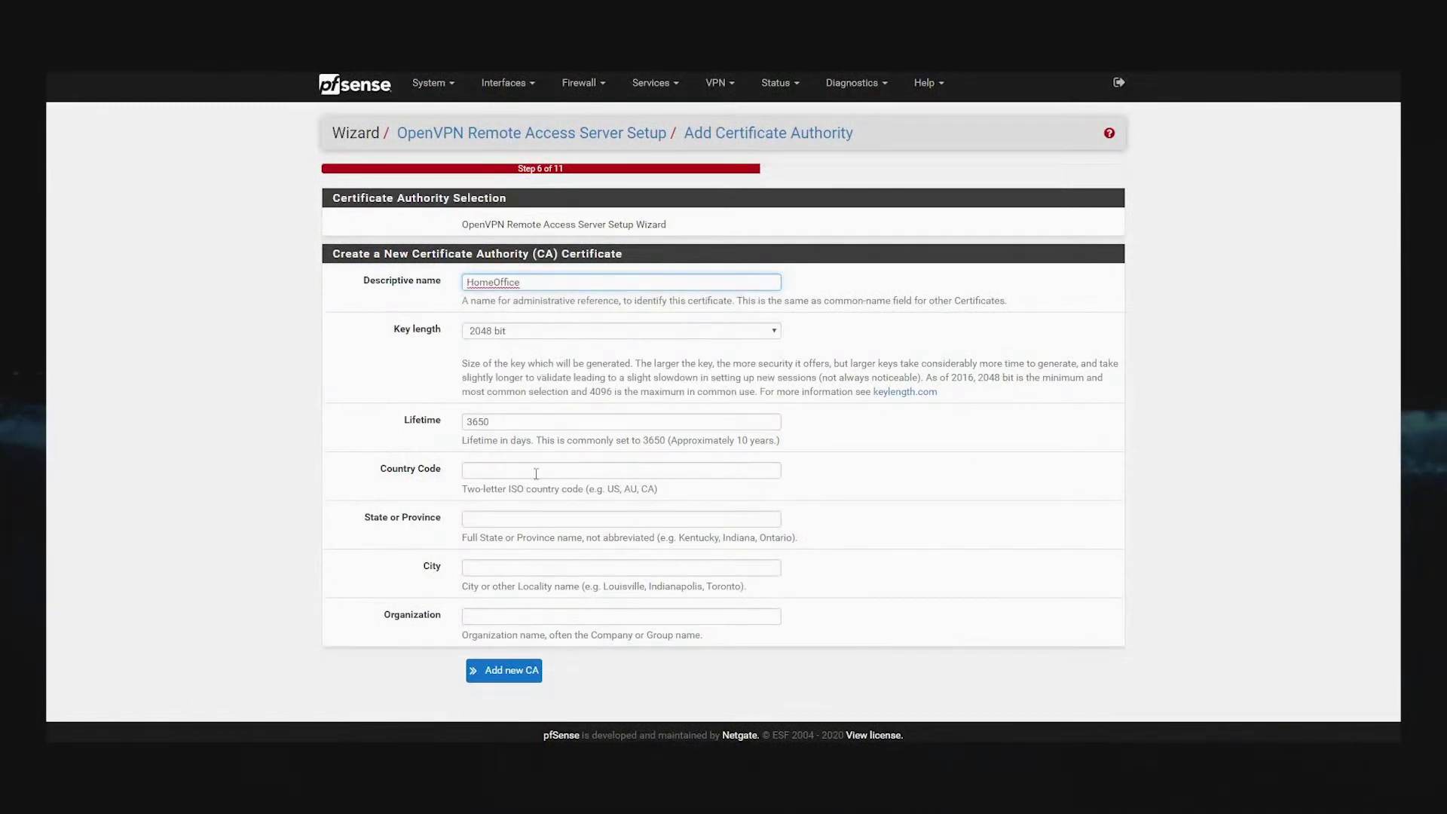
type("US")
key("Tab")
type("Texas")
key("Tab")
type("Austin")
key("Tab")
type("HomeO")
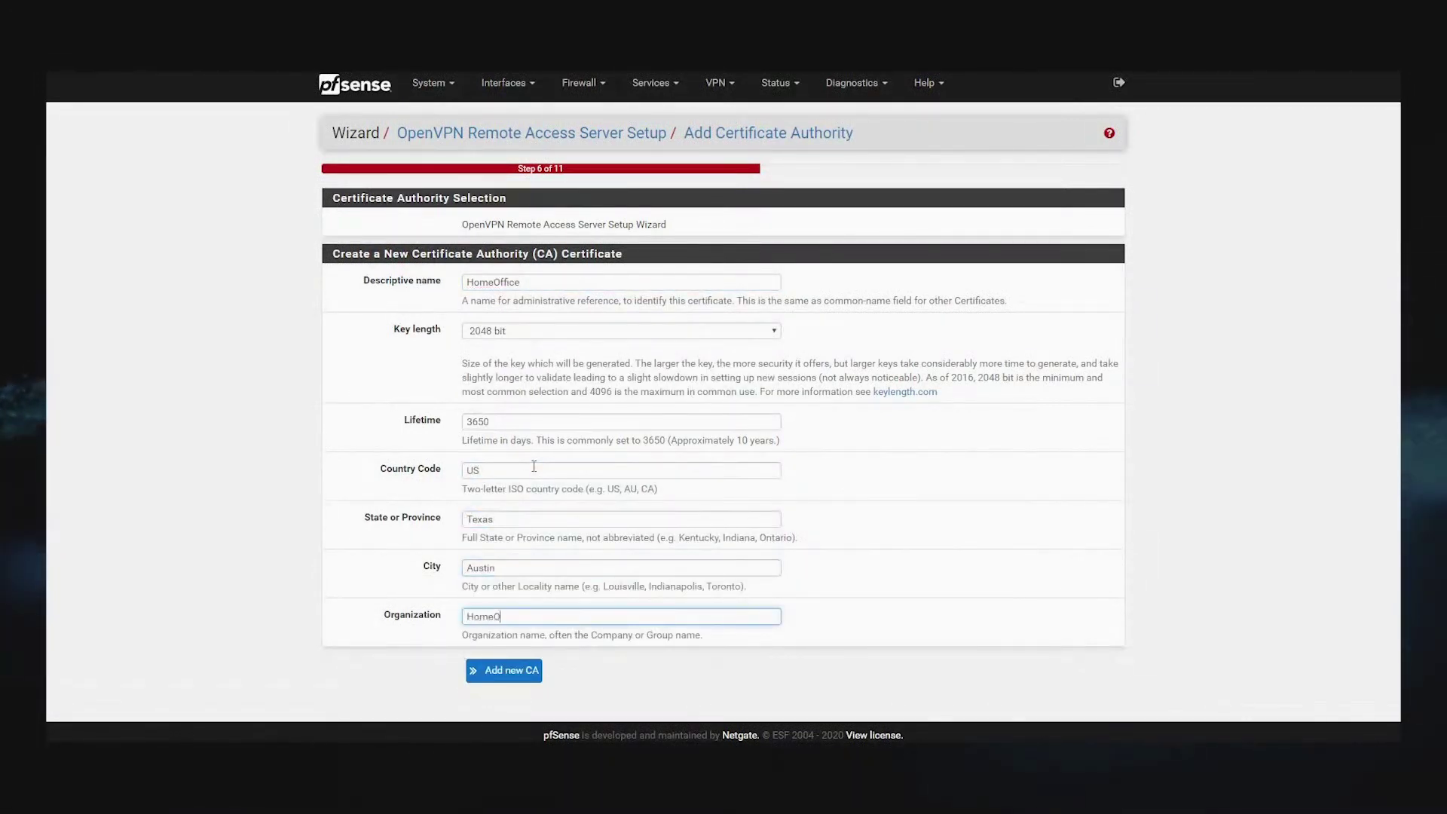
type("ffice")
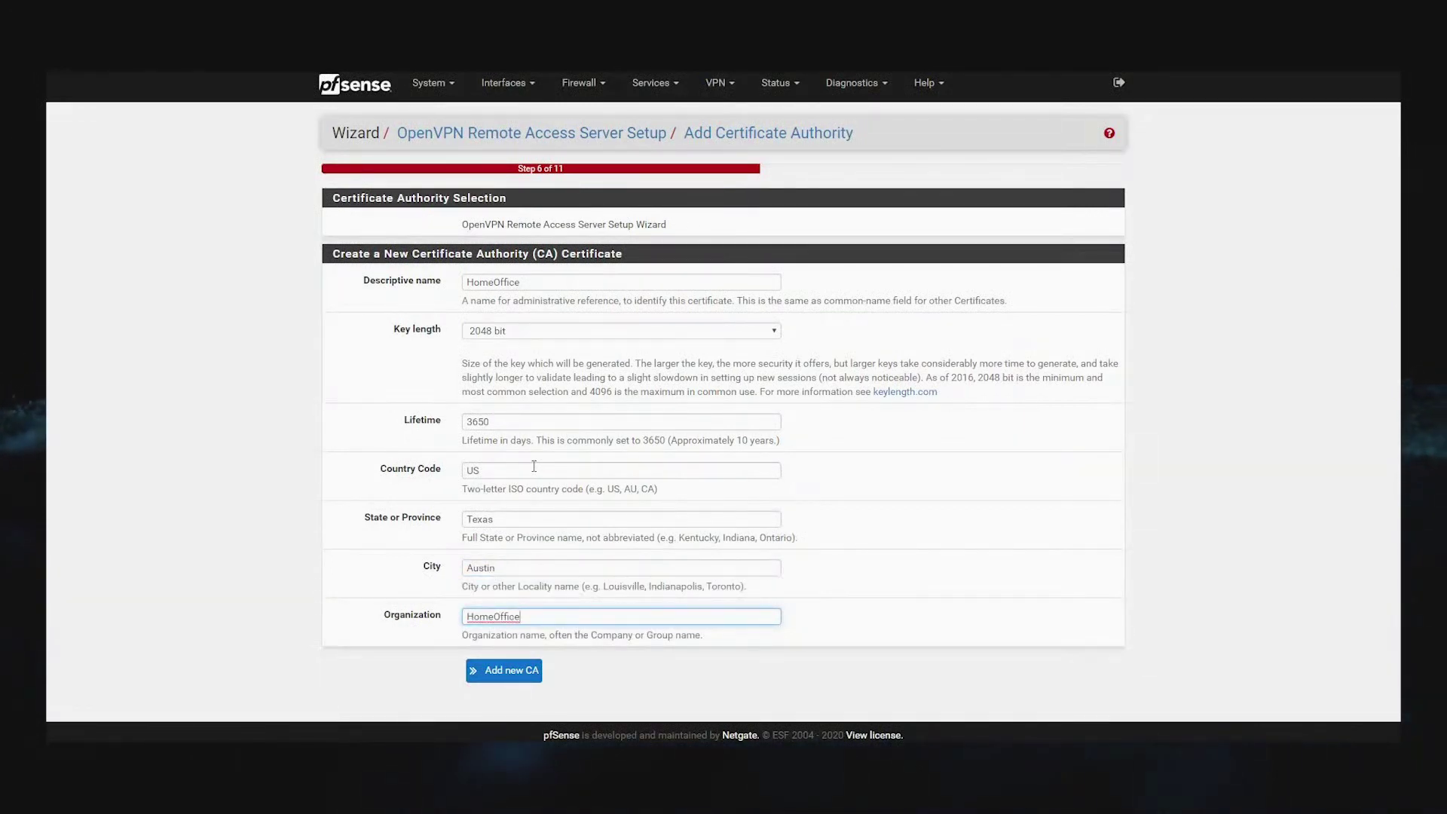
Create the certificate authority, then create a server certificate named HomeOffice
left_click(500, 670)
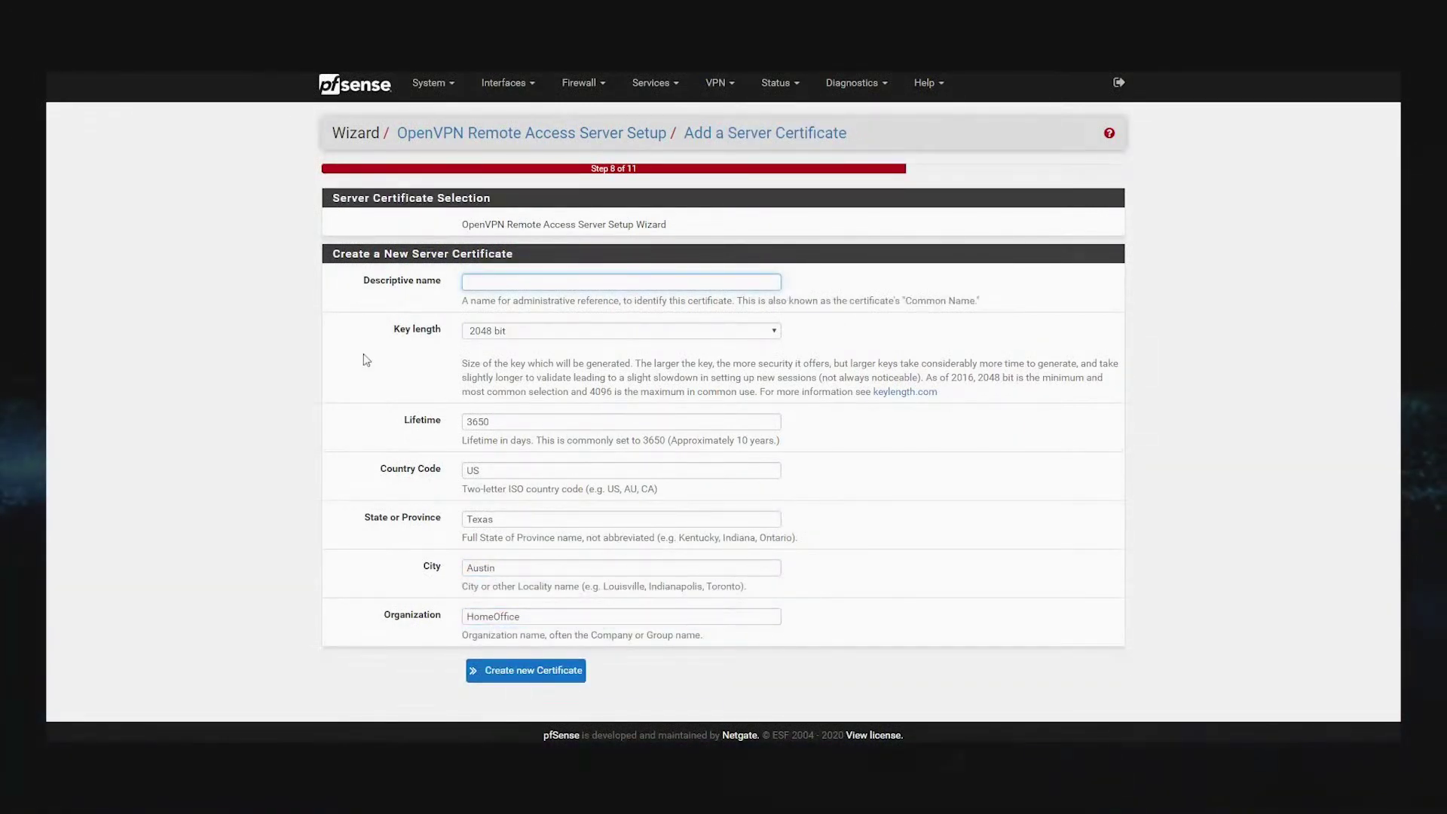
type("HomeOff")
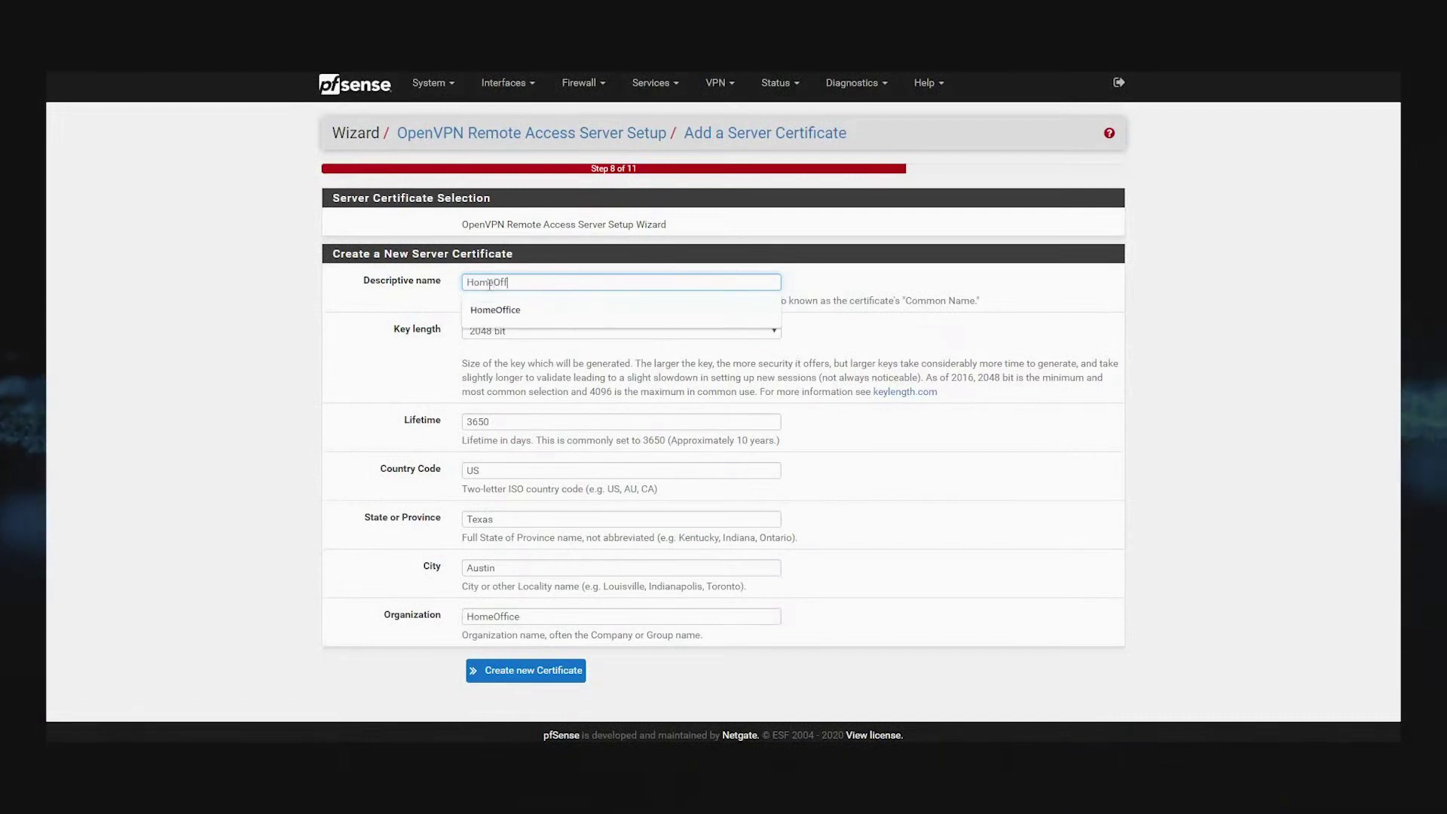
type("ice")
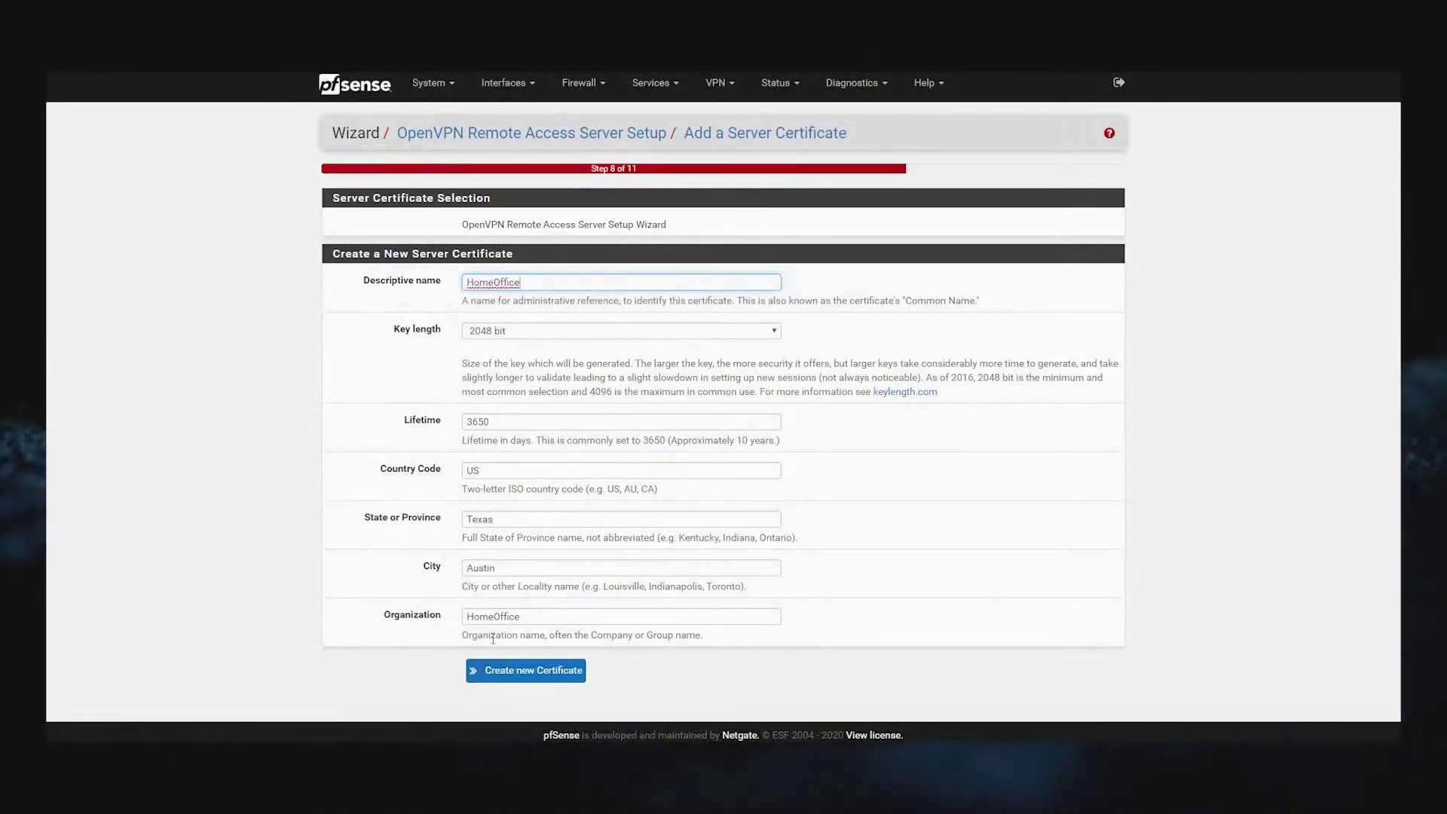
left_click(499, 668)
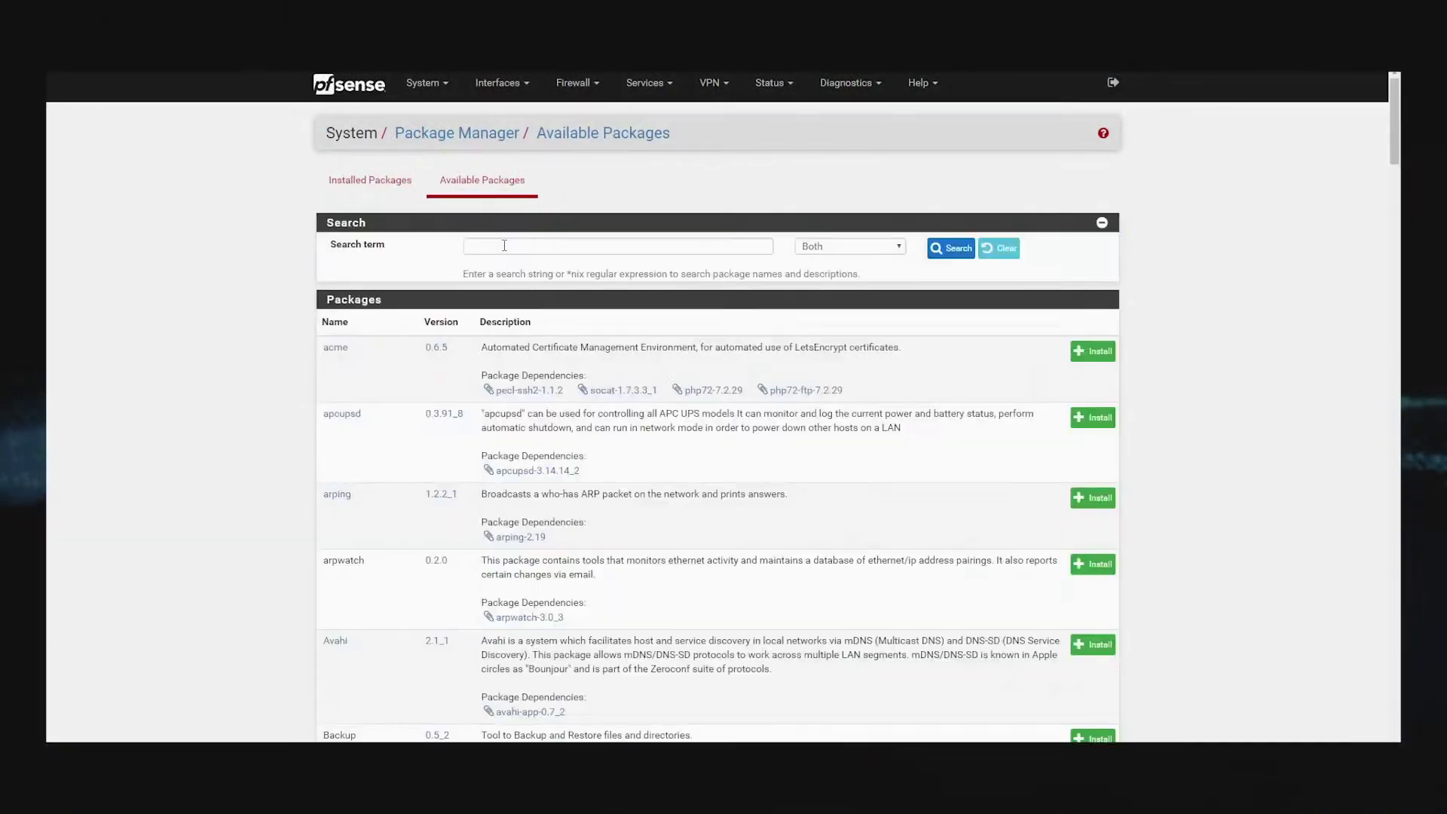
Search available packages for 'Op' and install openvpn-client-export, confirming the installation
left_click(504, 246)
type("OpenVPN")
key("Return")
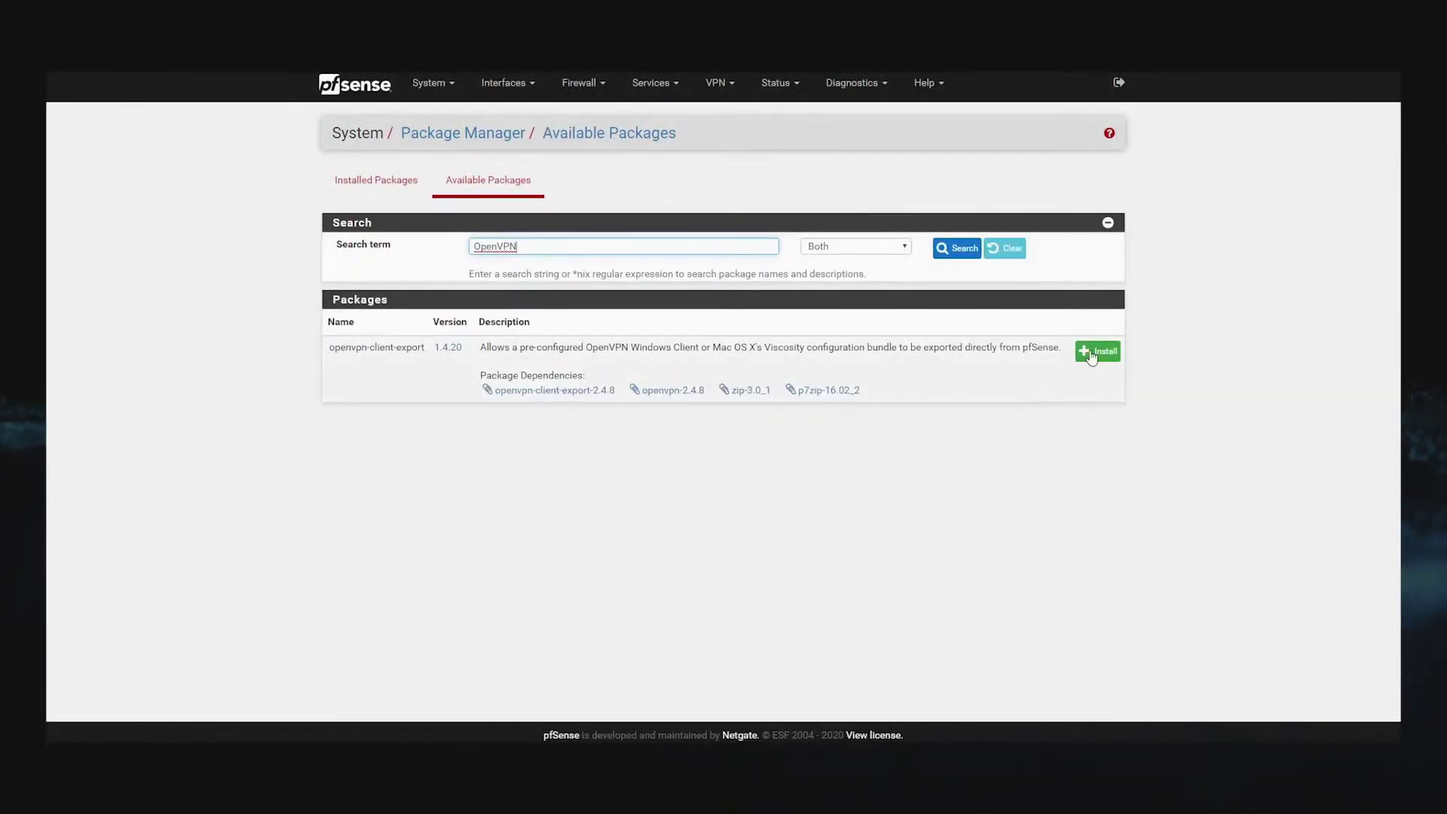
left_click(1091, 351)
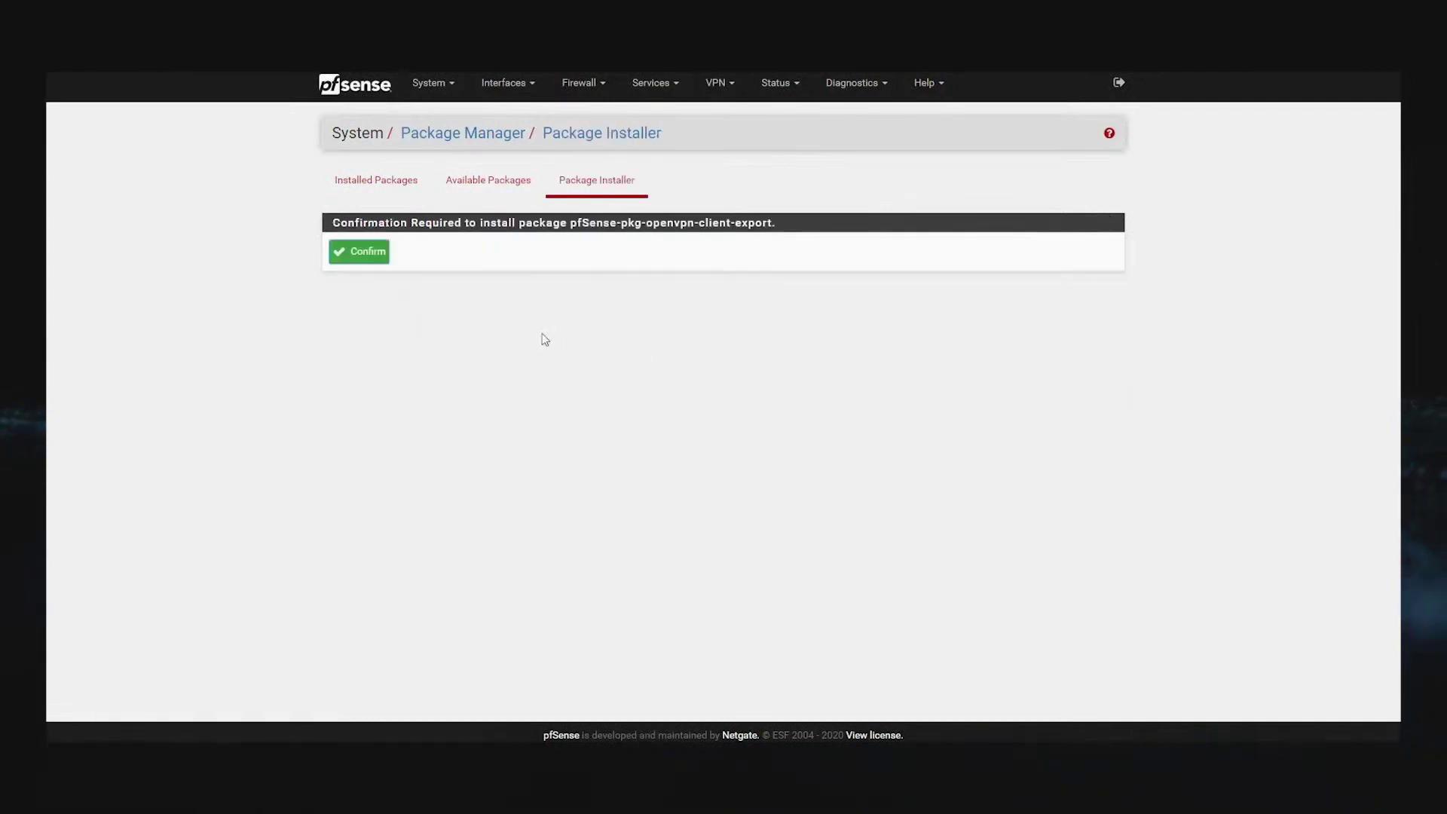
left_click(386, 259)
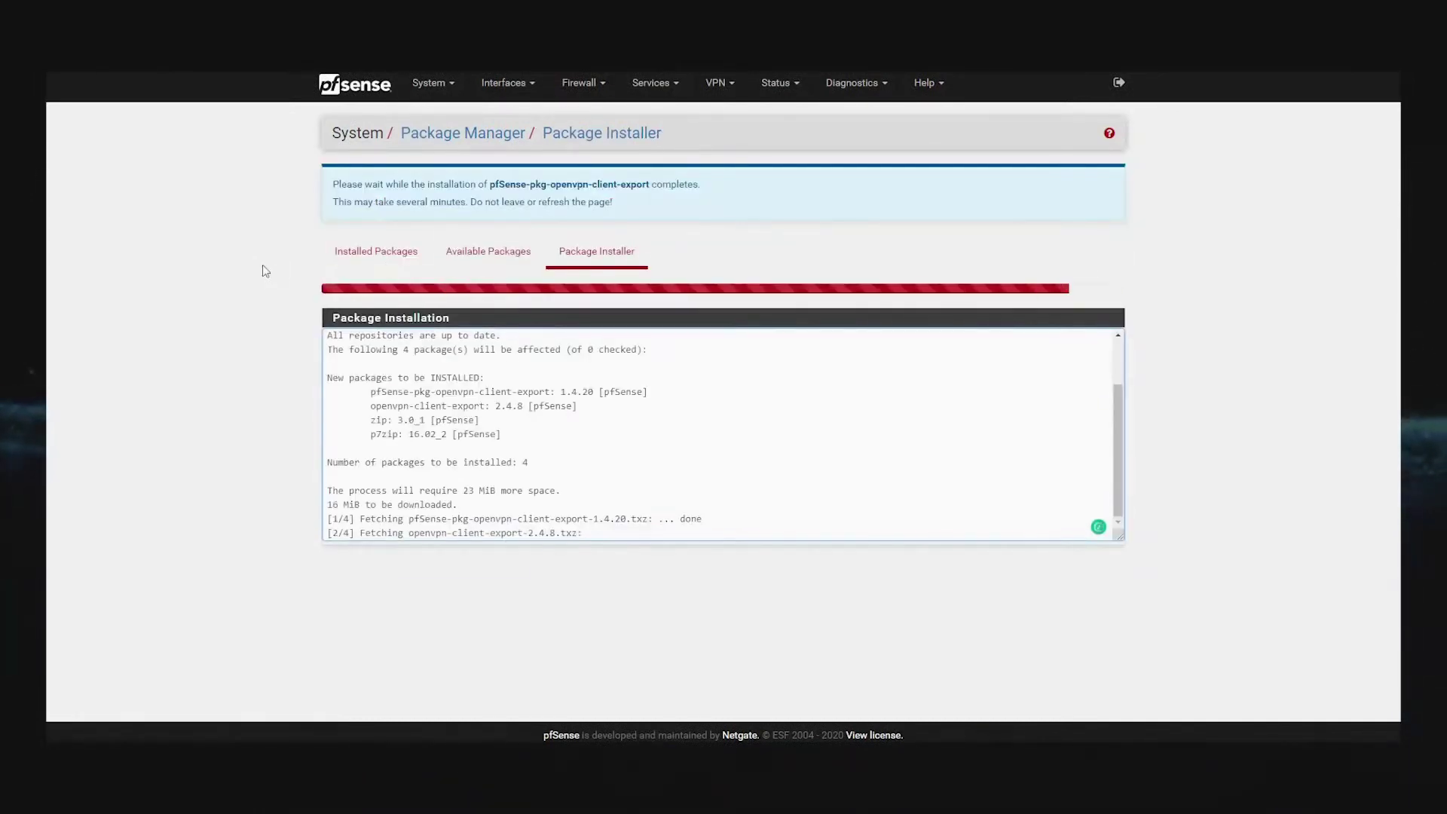